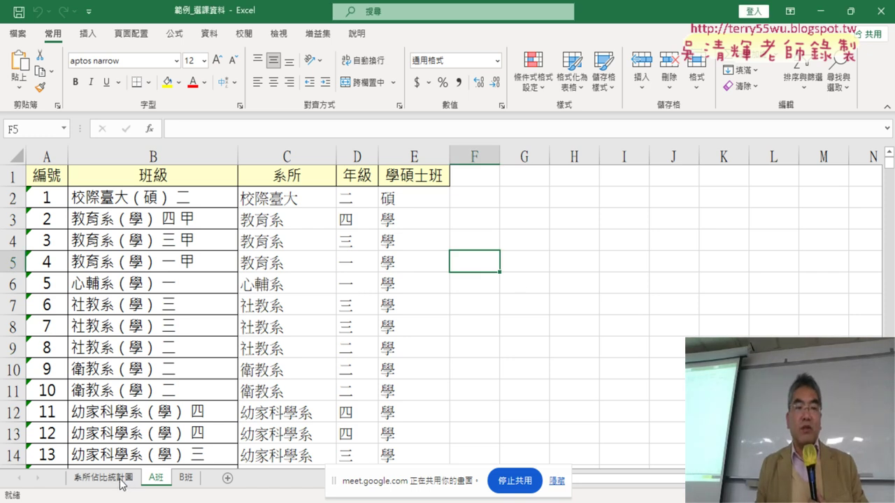
# Step: Switch between the A班 sheet and the 系所佔比統計圖 chart, checking the 年級 and 學碩士班 headers
pyautogui.click(124, 481)
pyautogui.click(153, 481)
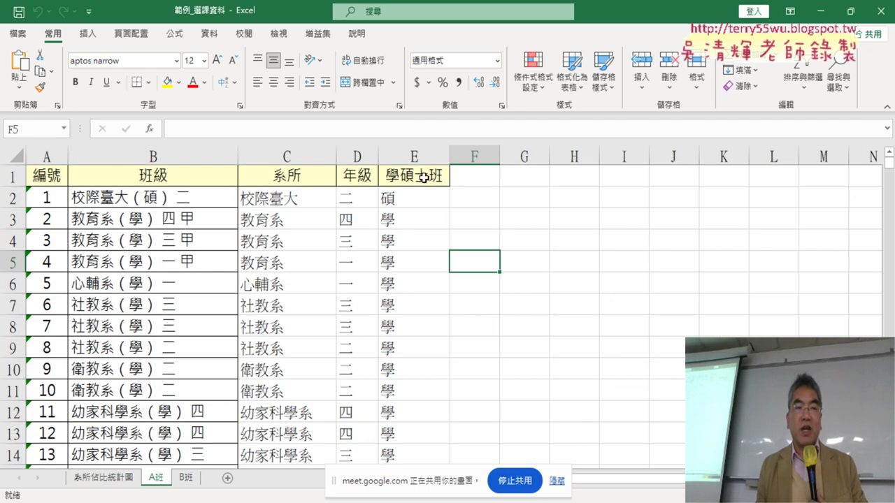
pyautogui.click(357, 175)
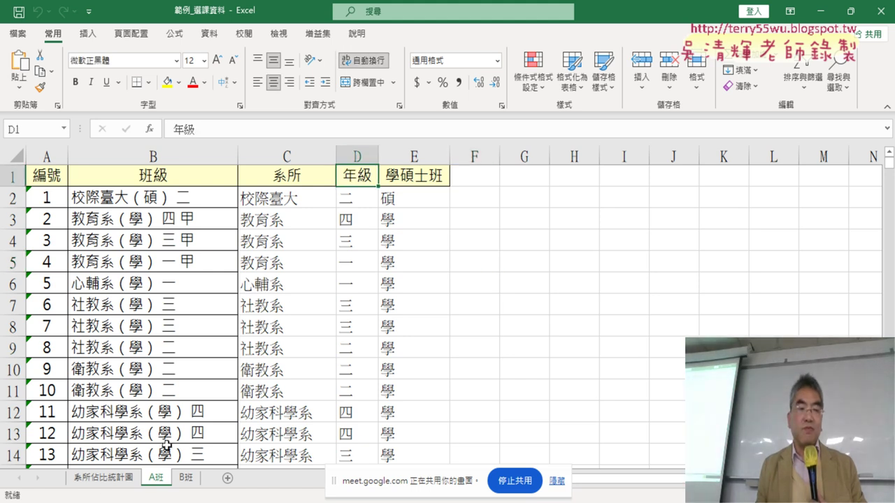
pyautogui.click(109, 483)
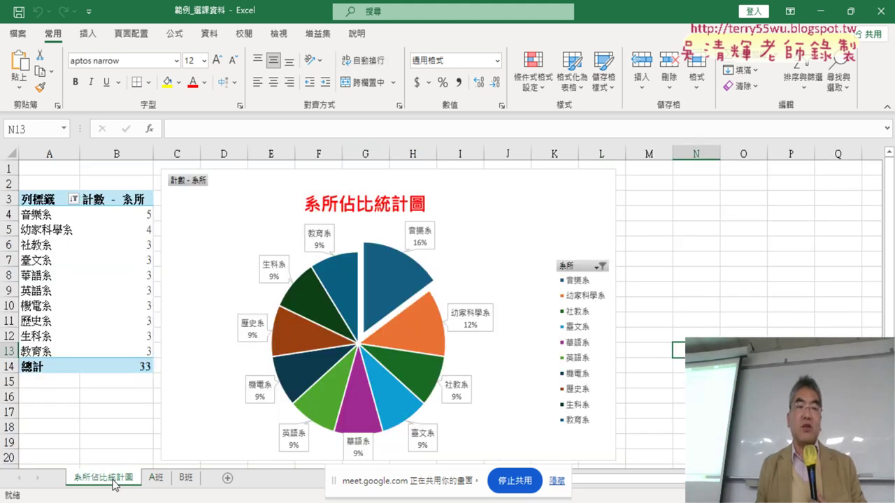
pyautogui.click(152, 480)
pyautogui.click(423, 179)
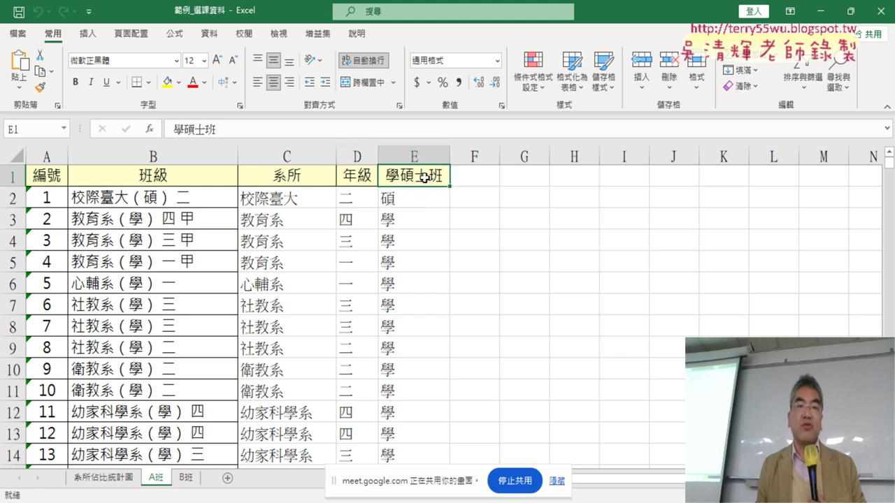
pyautogui.click(105, 478)
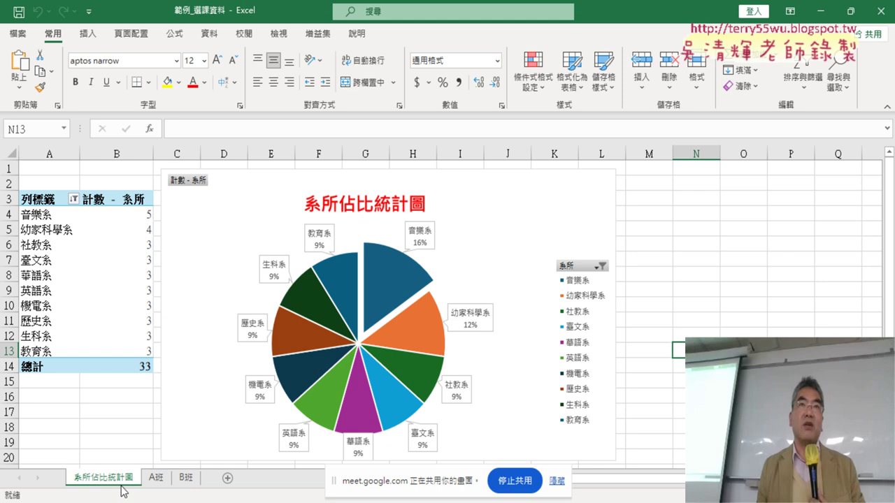
pyautogui.click(155, 478)
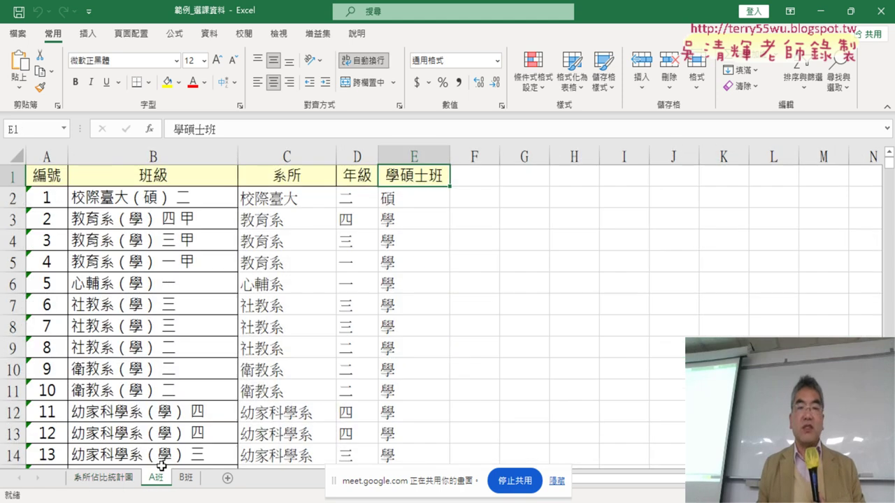
# Step: Inspect the department, grade and degree formulas in C2:E2 and their results down C2:E10
pyautogui.click(299, 198)
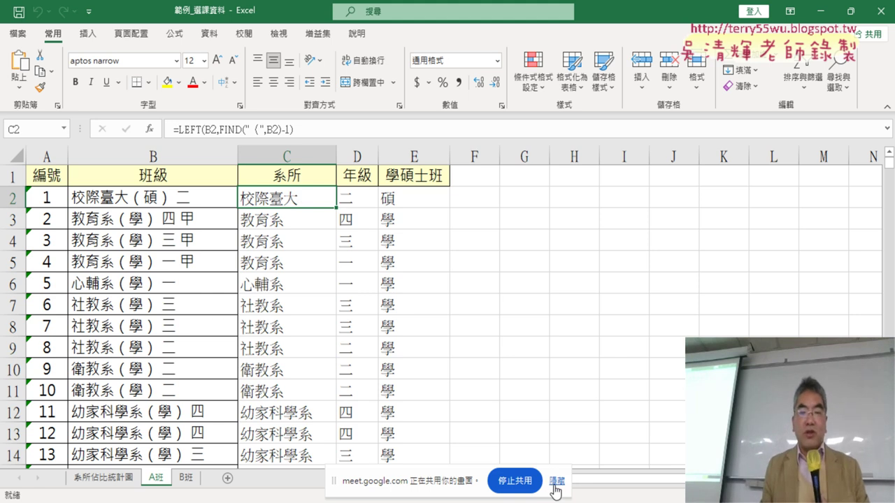
pyautogui.click(516, 212)
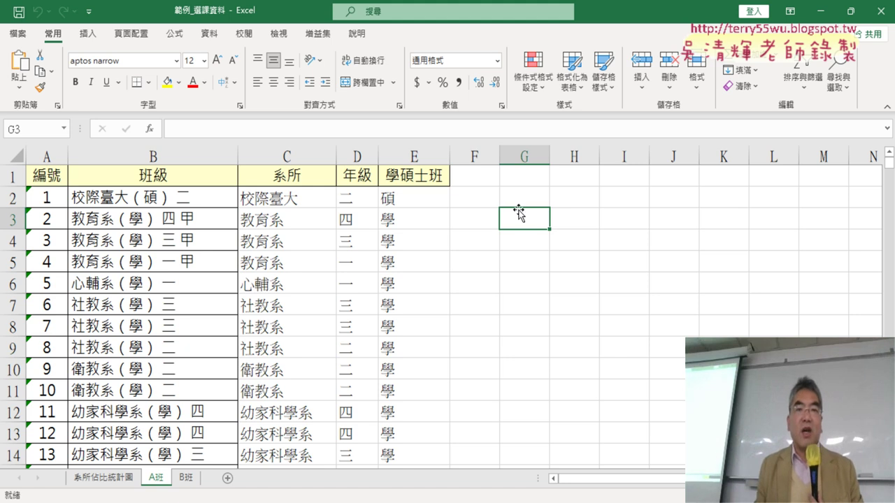
pyautogui.click(273, 198)
pyautogui.click(342, 198)
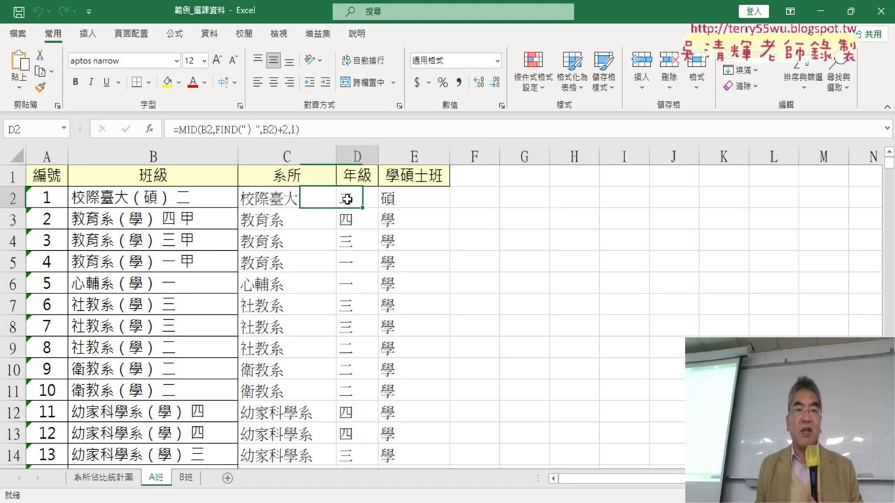
pyautogui.click(388, 205)
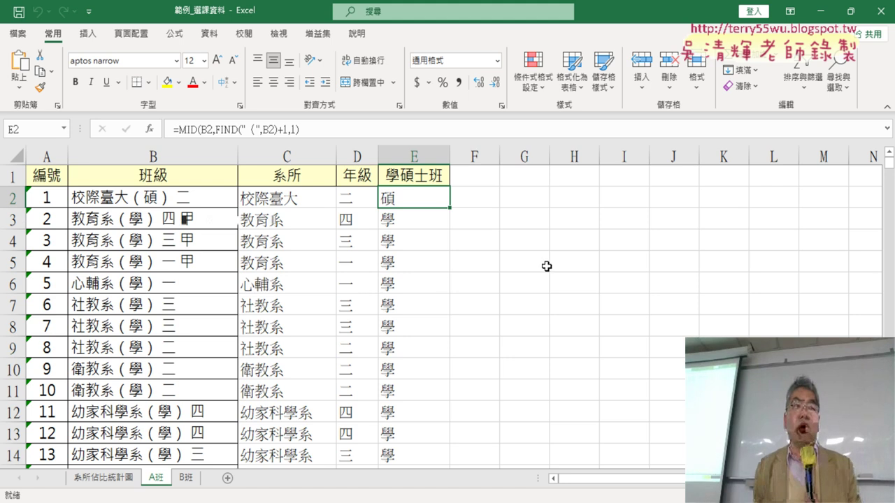
pyautogui.moveTo(273, 199); pyautogui.dragTo(413, 394)
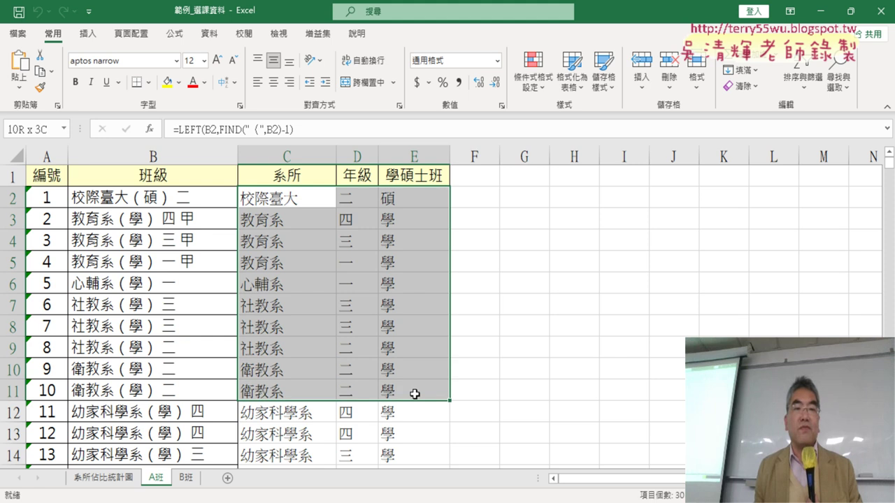
pyautogui.click(579, 315)
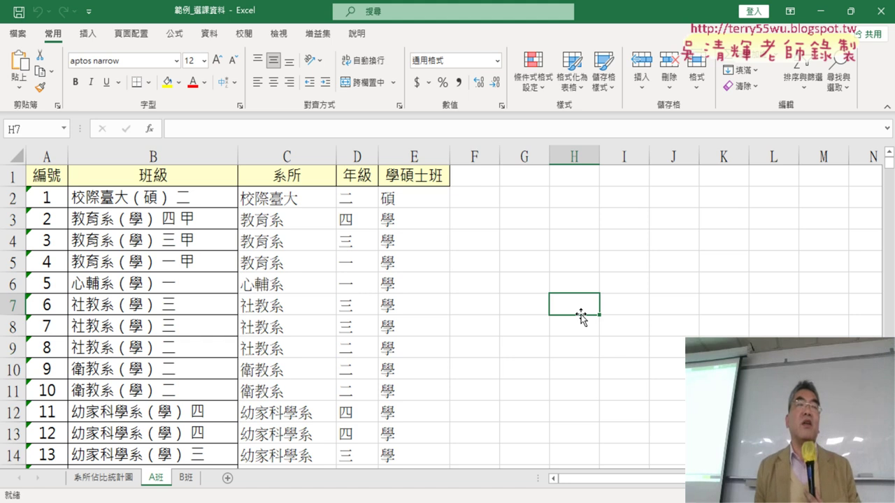
pyautogui.click(285, 155)
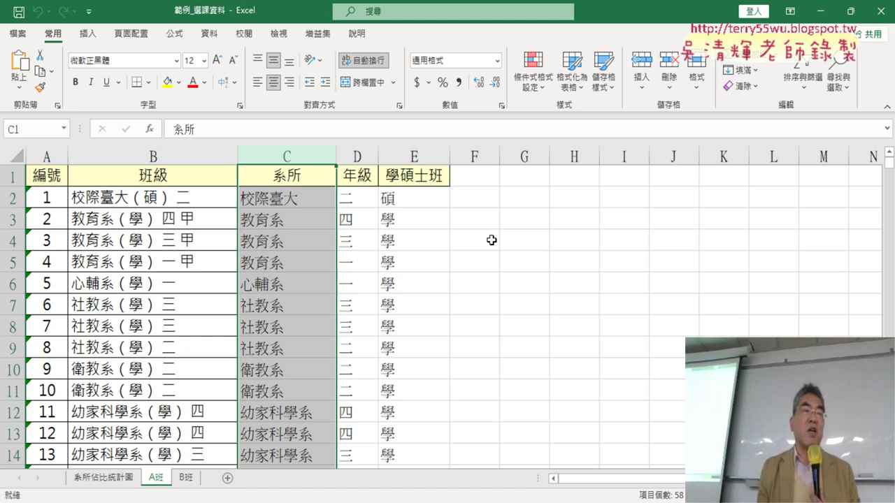
pyautogui.click(527, 238)
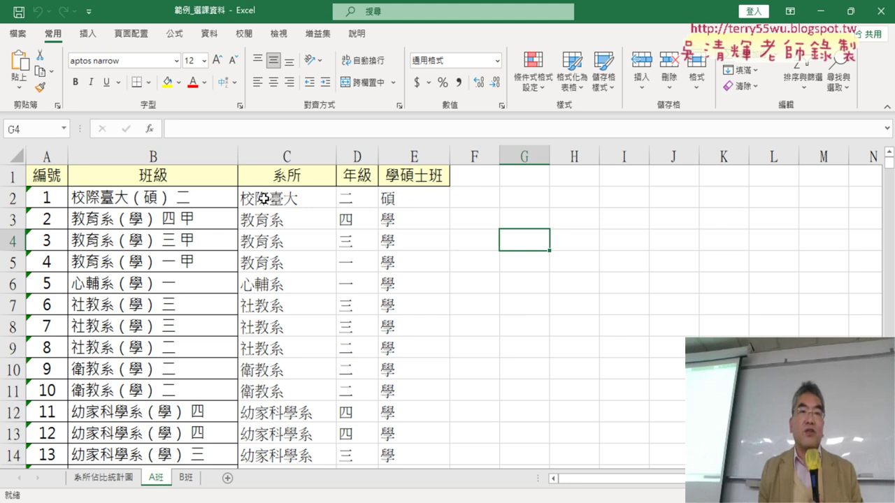
# Step: Enable the 開發人員 tab in the ribbon customization options and switch to it
pyautogui.click(89, 11)
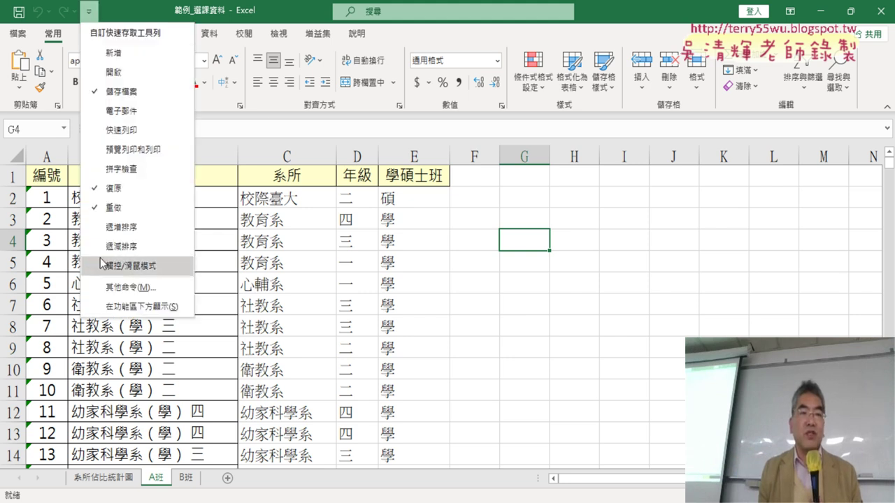
pyautogui.click(112, 287)
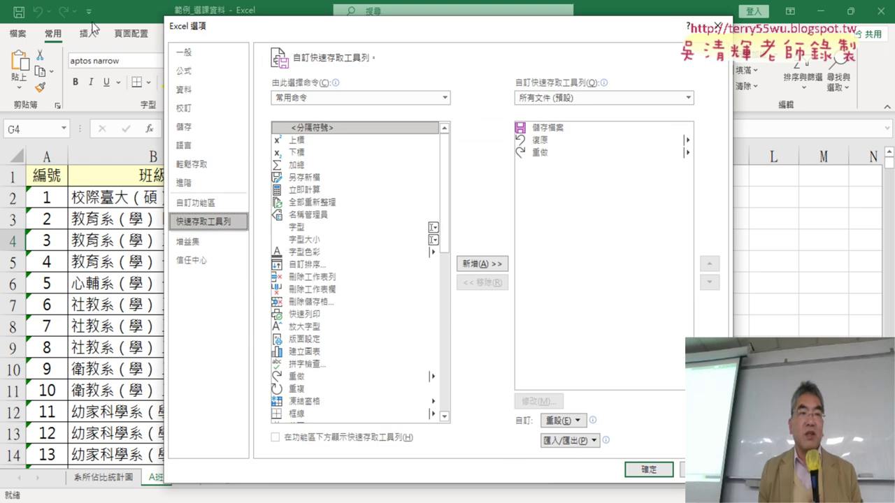
pyautogui.click(196, 203)
pyautogui.click(510, 334)
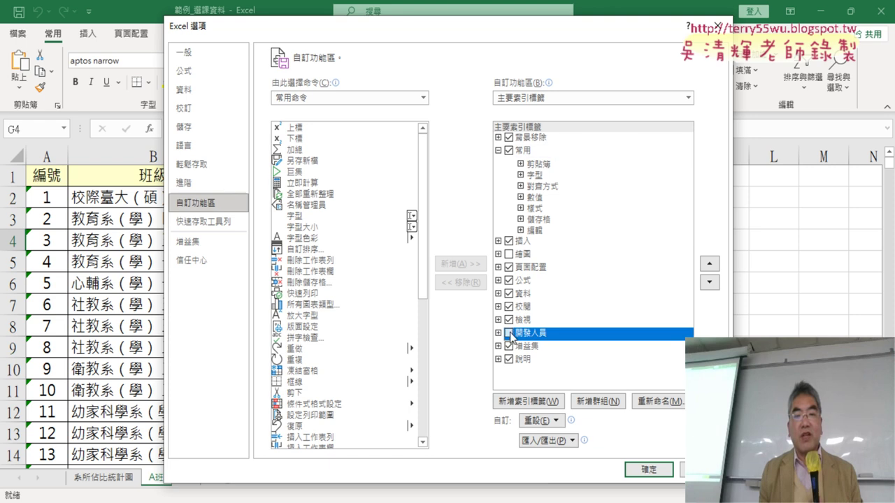
pyautogui.click(649, 469)
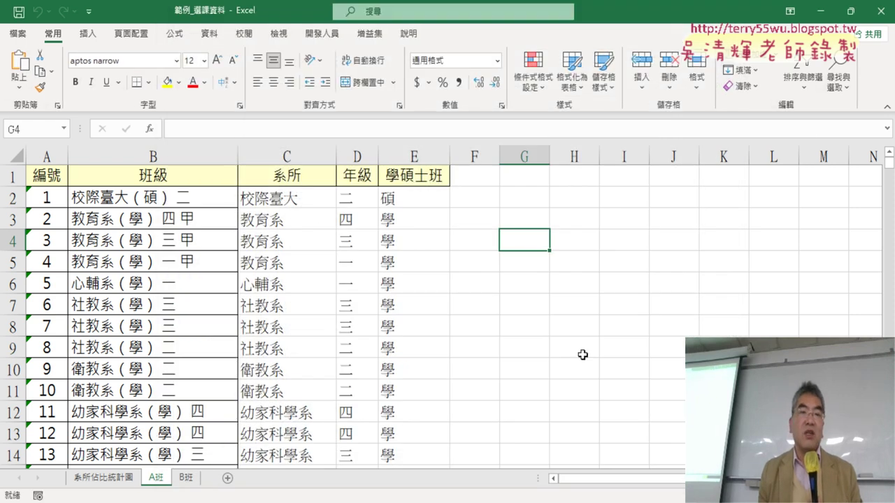
pyautogui.click(329, 35)
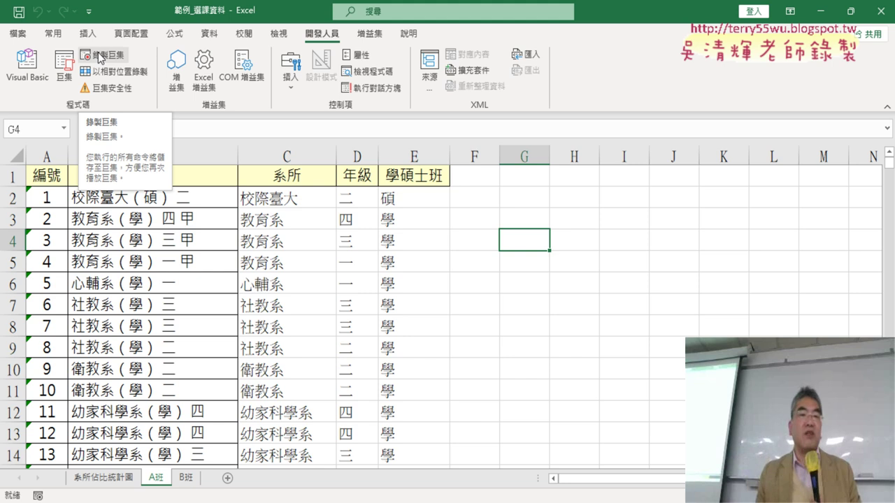
pyautogui.click(602, 219)
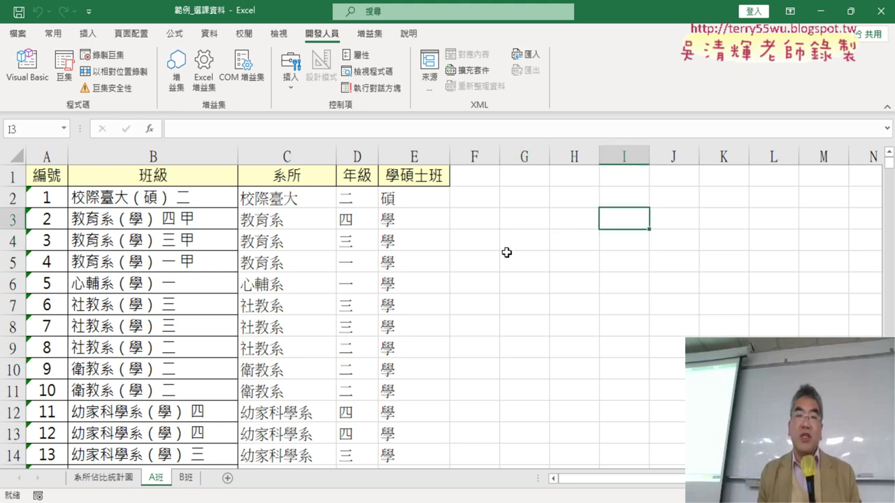
pyautogui.click(286, 201)
pyautogui.click(221, 135)
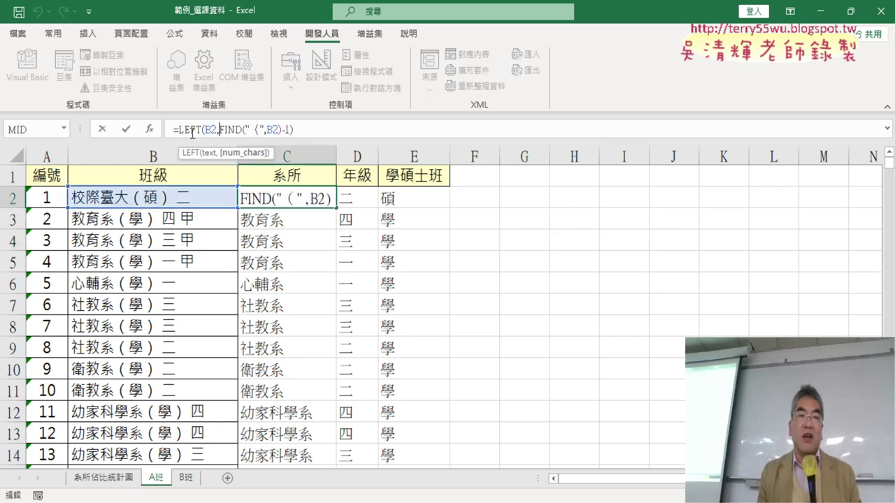
pyautogui.click(126, 130)
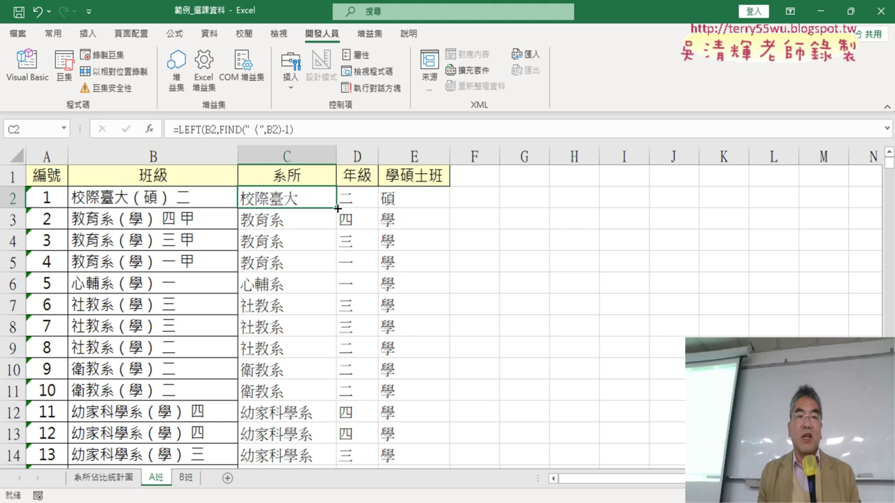
pyautogui.doubleClick(337, 208)
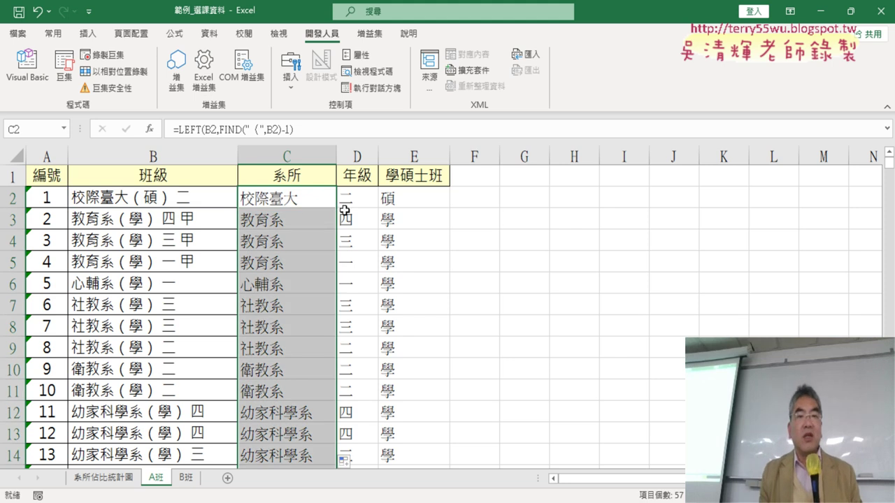
pyautogui.click(575, 257)
pyautogui.click(314, 200)
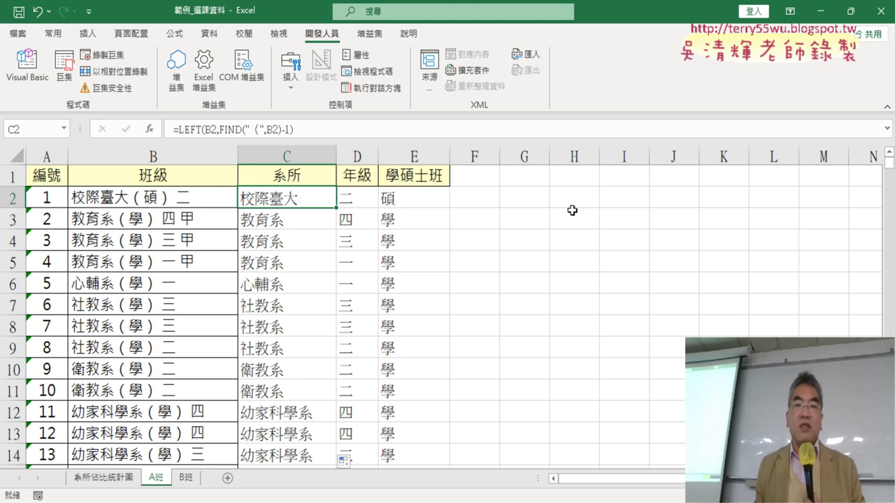
pyautogui.click(537, 237)
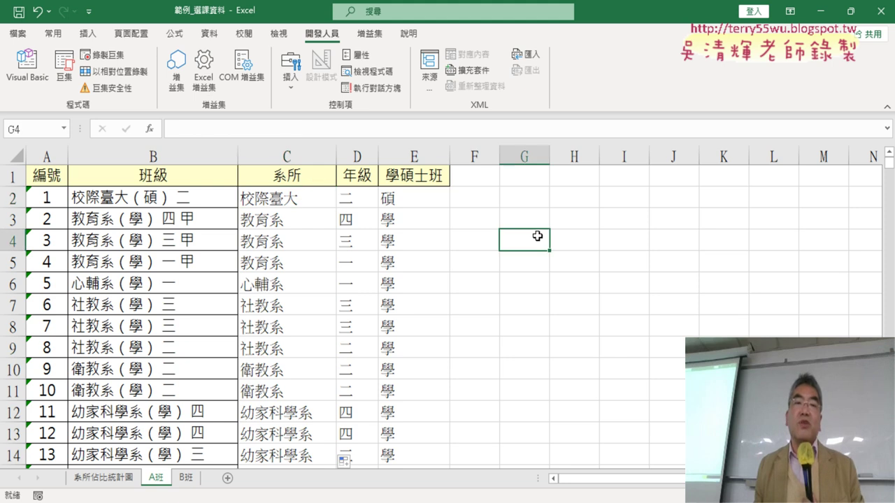
pyautogui.click(297, 198)
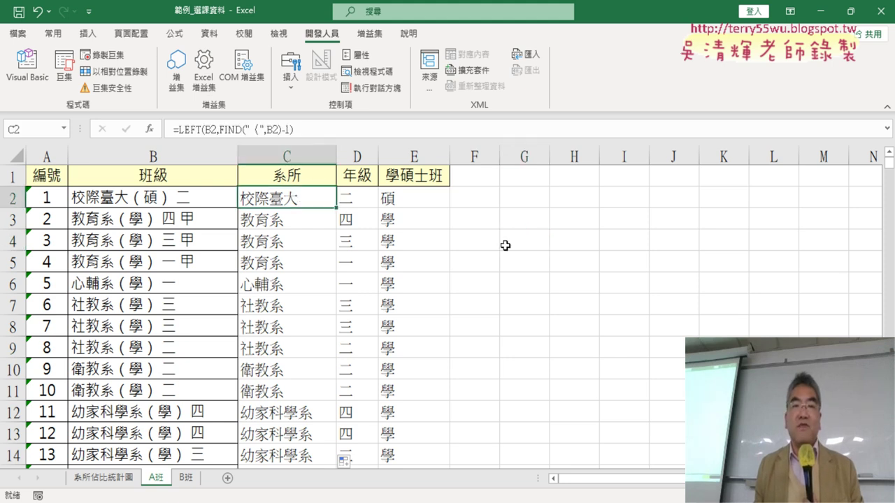
pyautogui.click(546, 260)
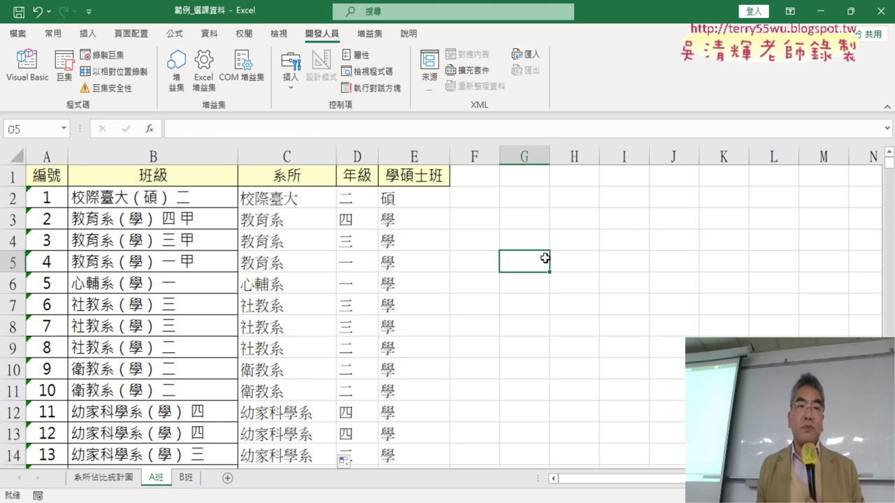
# Step: Start recording a new macro named 系所
pyautogui.click(111, 57)
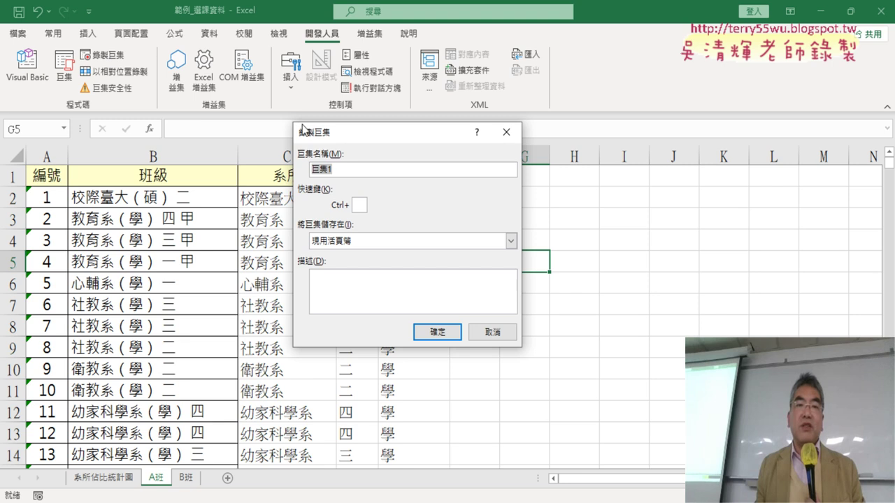
pyautogui.moveTo(302, 127); pyautogui.dragTo(515, 136)
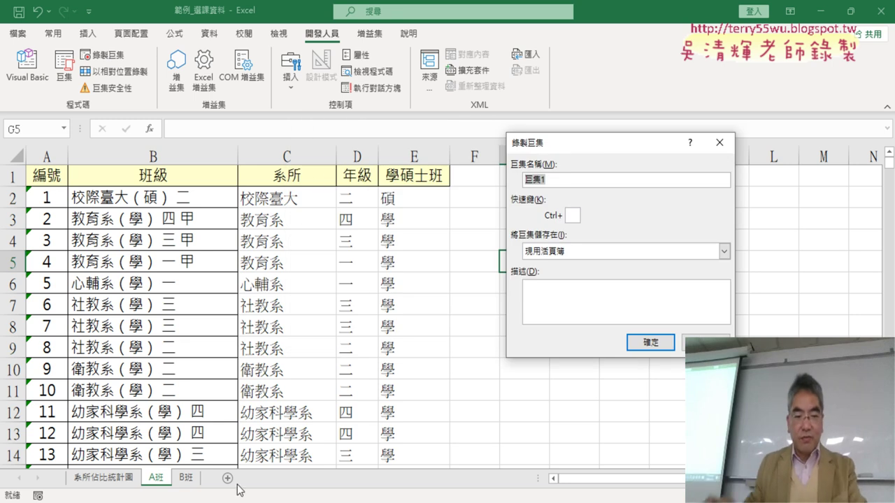
pyautogui.write('系ㄙㄨ')
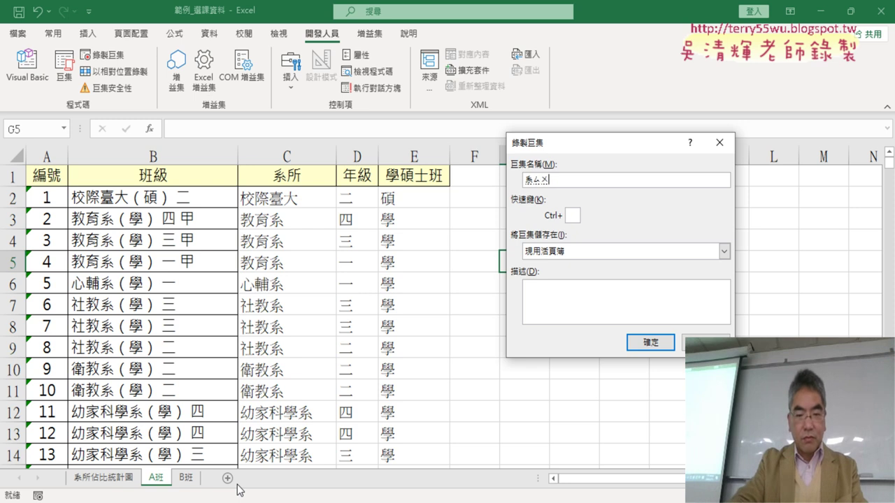
pyautogui.write('ㄛˇ')
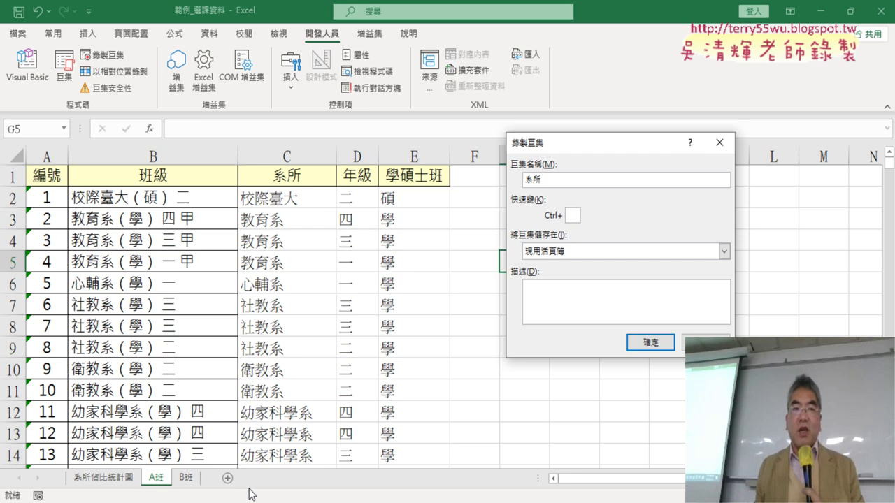
pyautogui.click(651, 343)
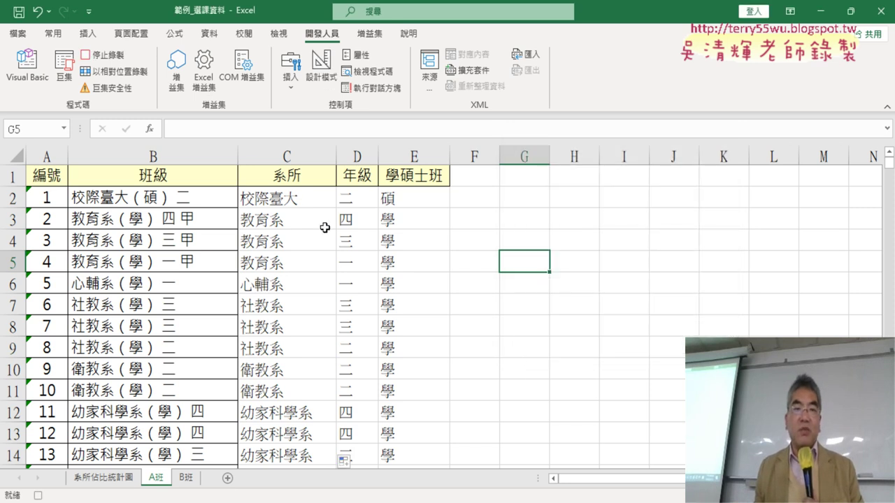
# Step: Re-enter C2's LEFT/FIND formula, fill it down column C, and stop recording
pyautogui.click(289, 199)
pyautogui.click(201, 129)
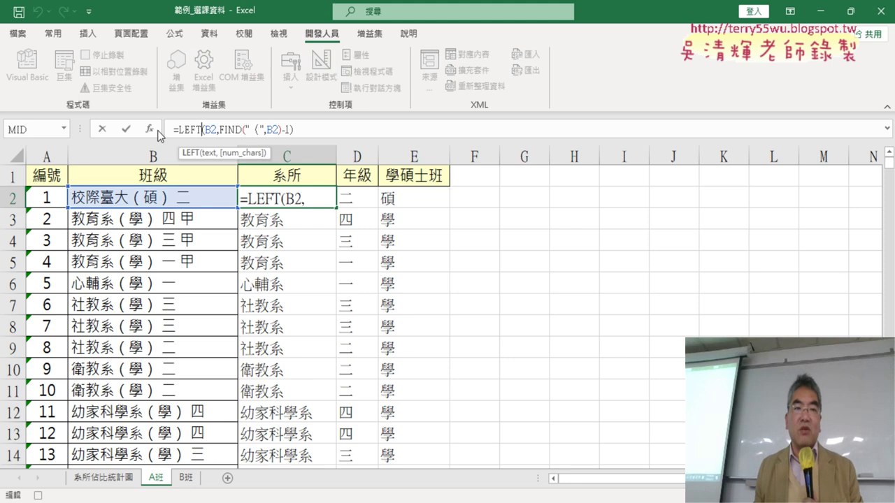
pyautogui.click(126, 129)
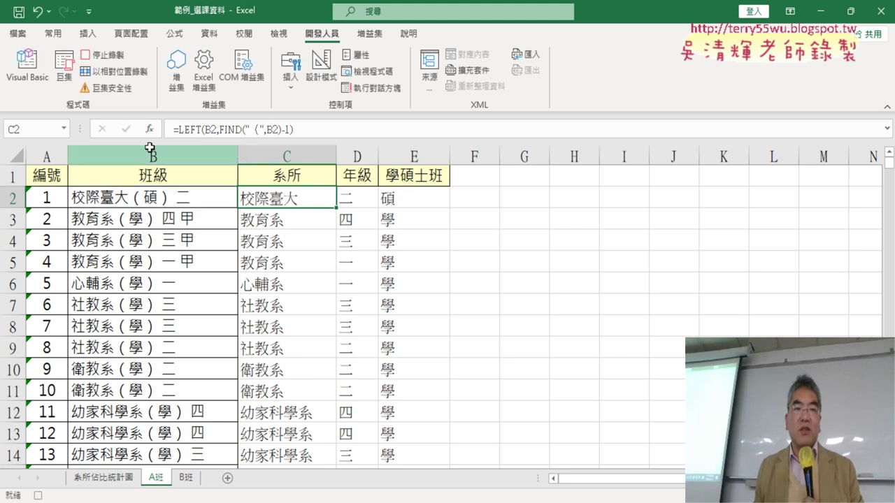
pyautogui.doubleClick(337, 209)
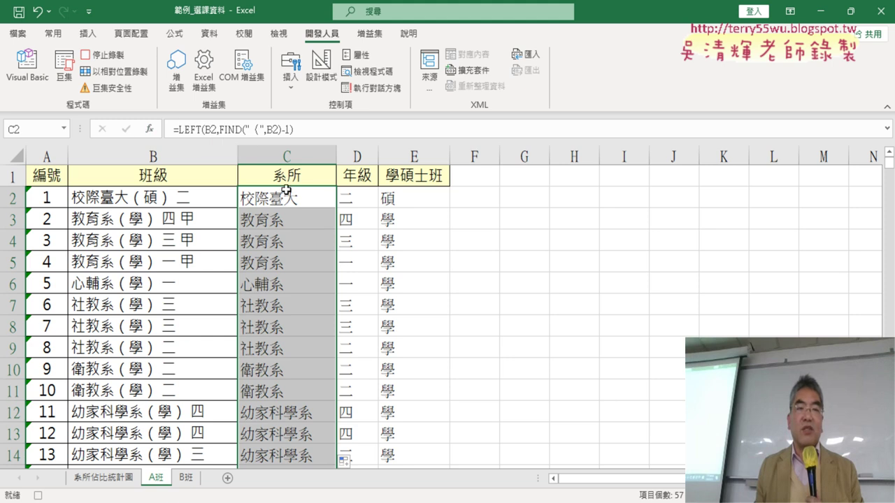
pyautogui.click(110, 56)
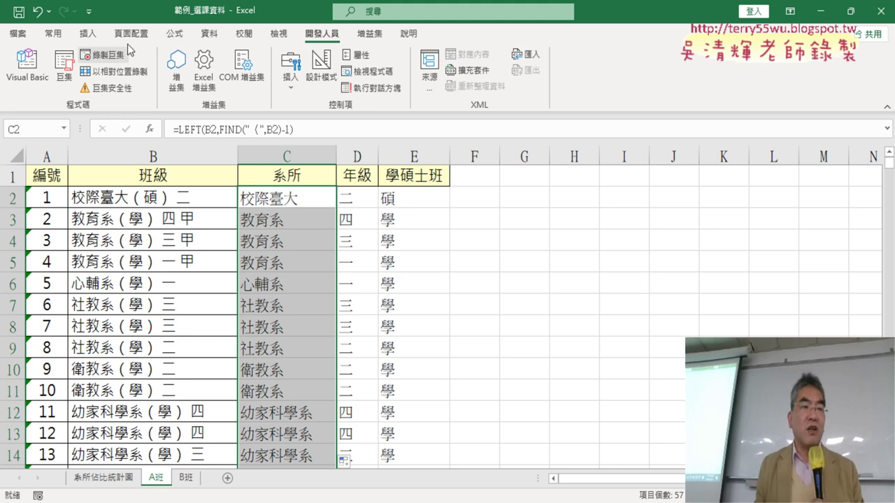
# Step: Check the Macros list, then start recording a new macro named 清除
pyautogui.click(65, 79)
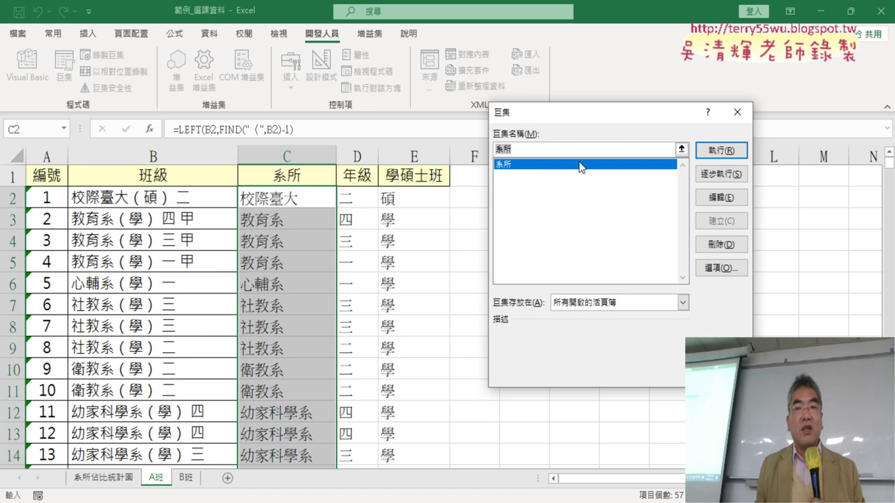
pyautogui.click(736, 112)
pyautogui.click(507, 238)
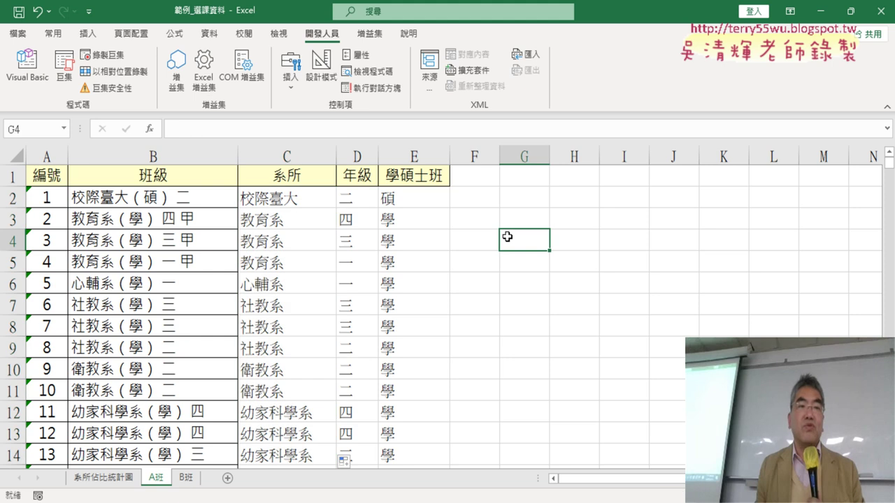
pyautogui.click(101, 54)
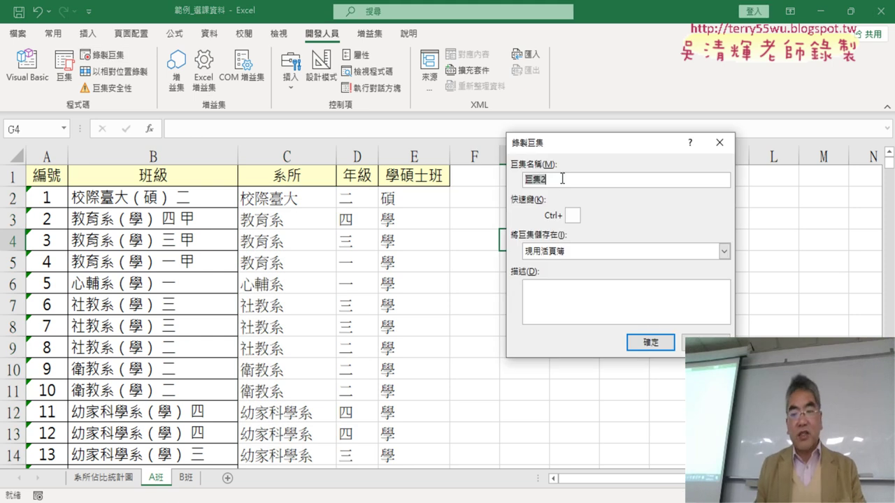
pyautogui.write('ㄑㄧ')
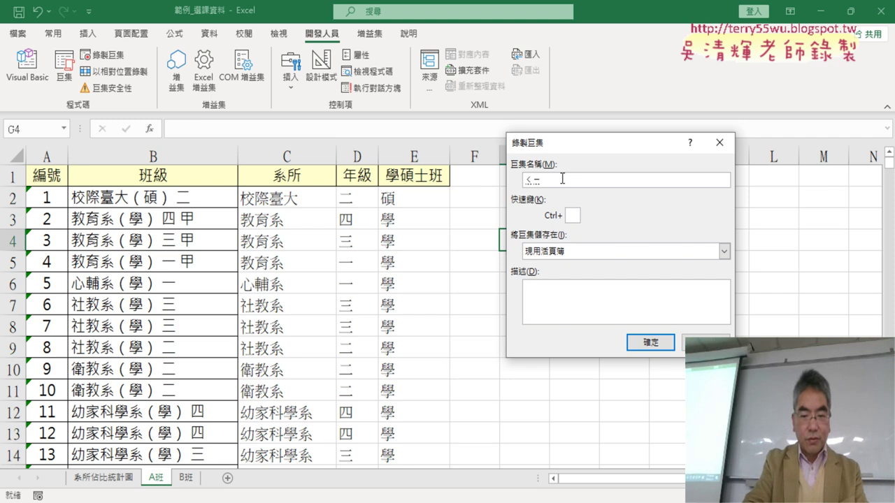
pyautogui.write('ㄥ ㄔㄨˊ')
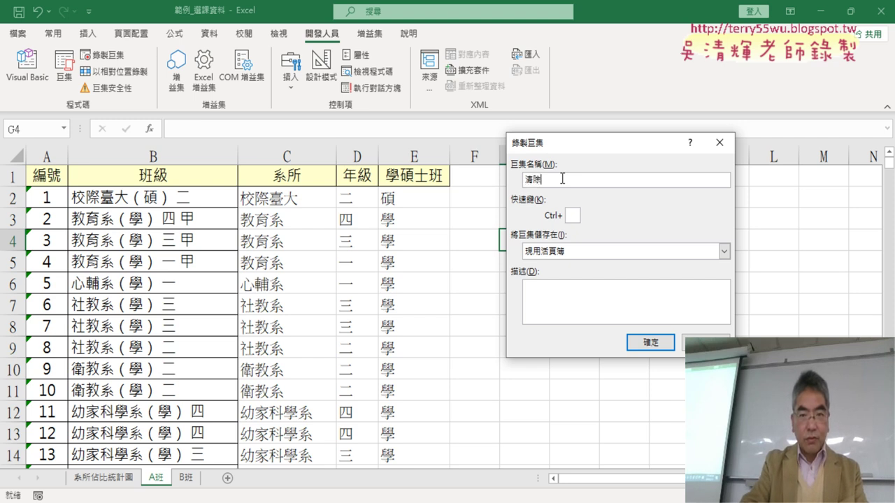
pyautogui.click(650, 344)
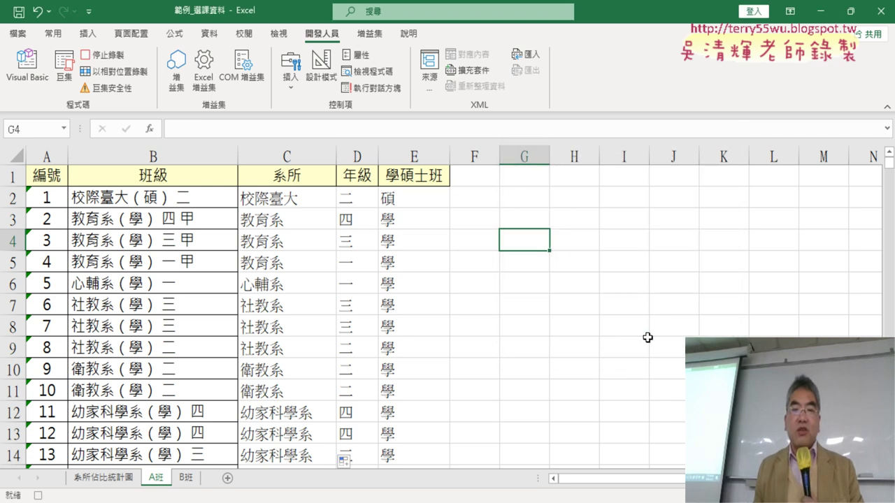
# Step: Select C2 down to the last department entry, delete it, and stop recording
pyautogui.click(282, 202)
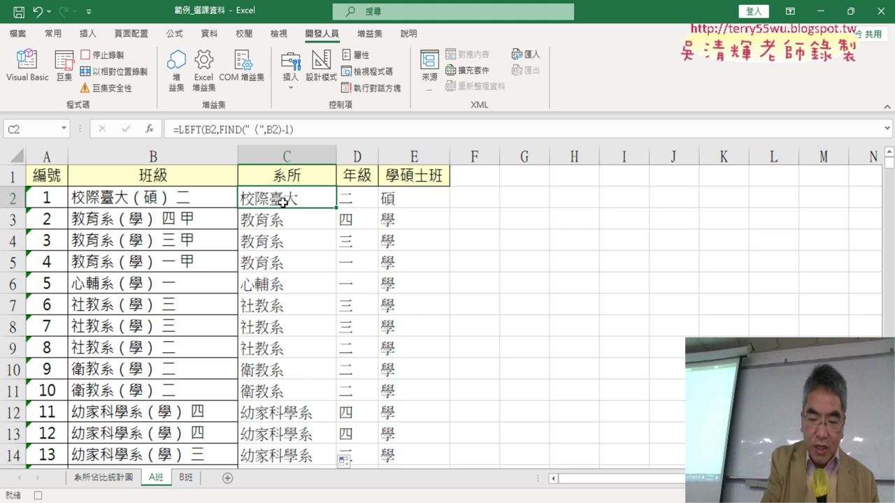
pyautogui.hotkey('ctrl', 'shift', 'Down')
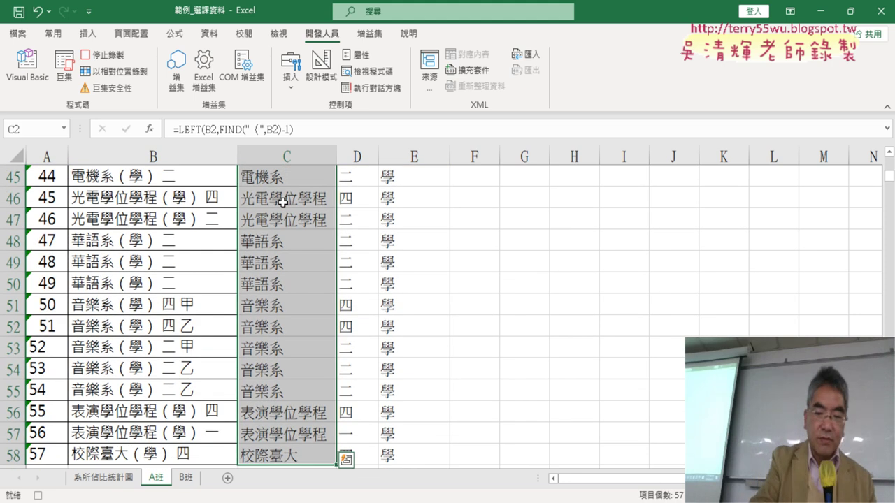
pyautogui.press('Delete')
pyautogui.scroll(12, 282, 202)
pyautogui.scroll(3, 283, 202)
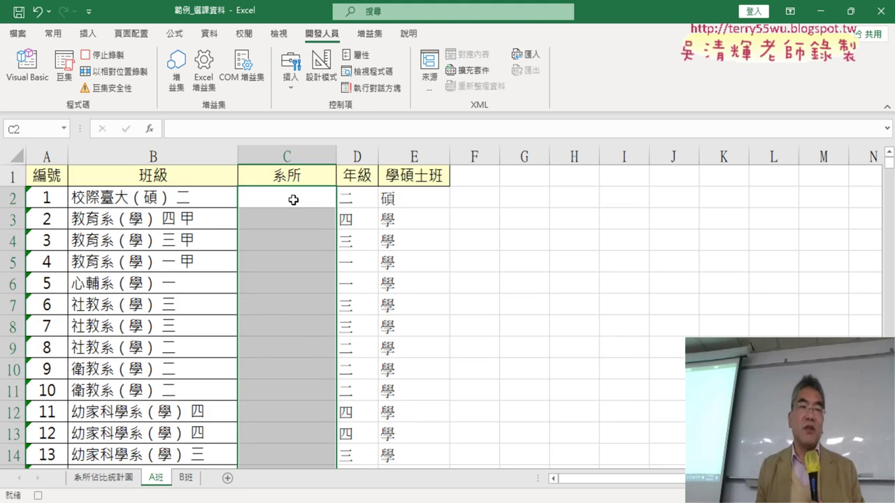
pyautogui.click(113, 57)
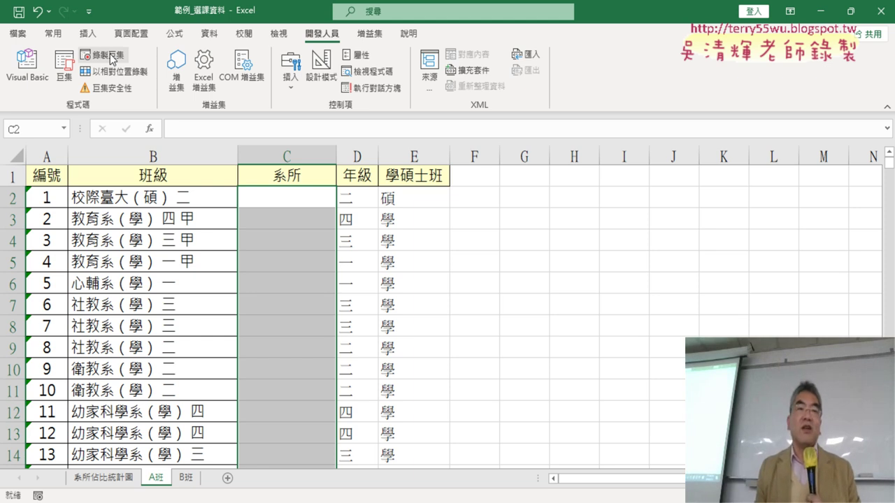
pyautogui.click(64, 67)
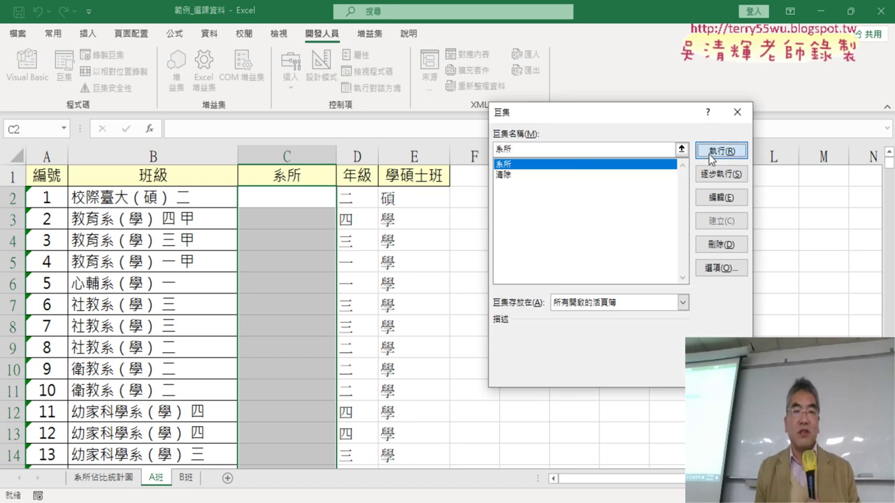
pyautogui.press('Return')
pyautogui.click(64, 62)
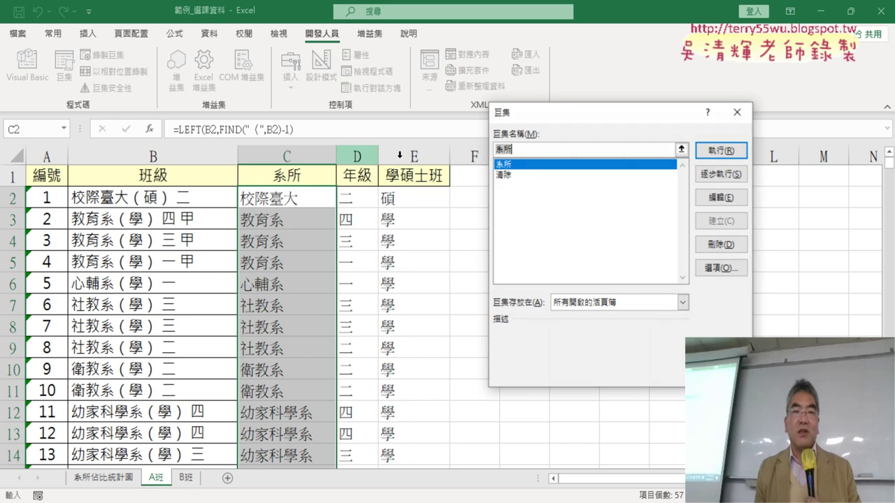
pyautogui.click(509, 174)
pyautogui.click(718, 149)
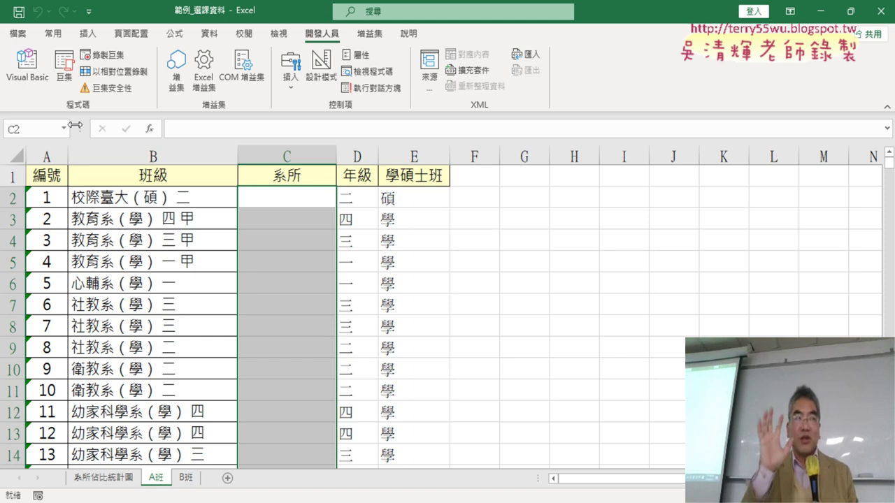
# Step: Edit the 系所 macro, place the VBA editor beside the sheet, and maximize the Module1 code
pyautogui.click(73, 75)
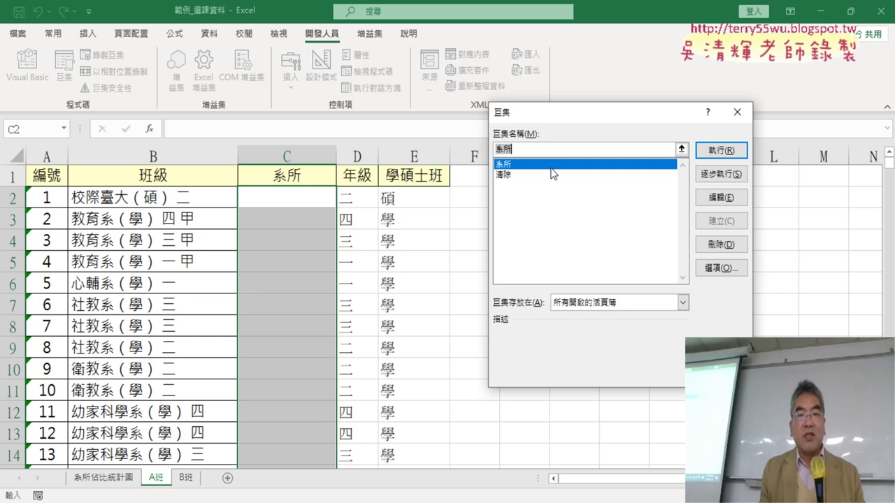
pyautogui.click(728, 202)
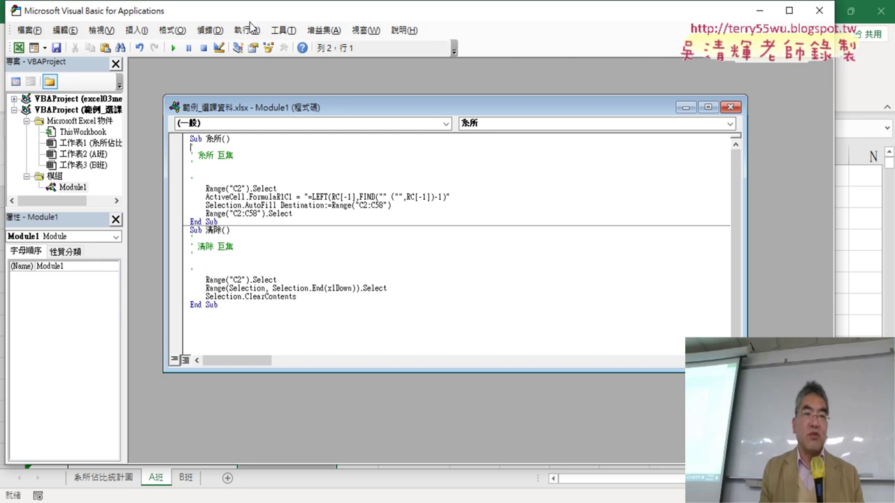
pyautogui.moveTo(248, 21); pyautogui.dragTo(451, 95)
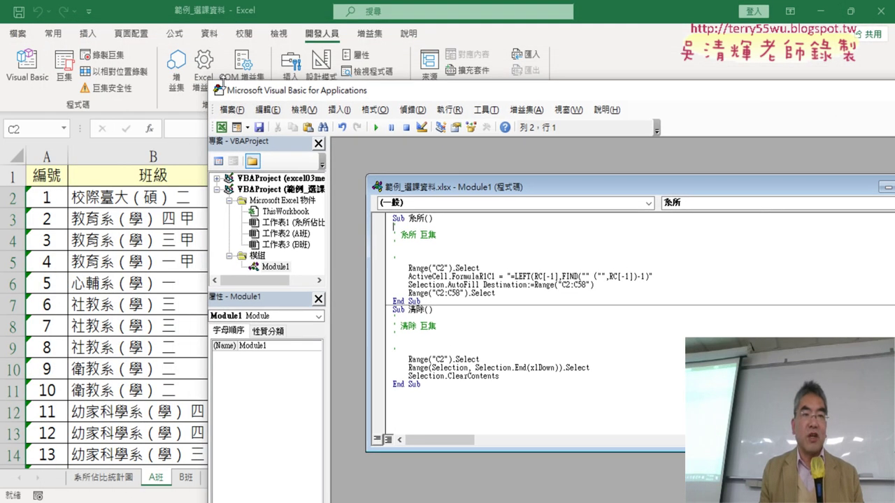
pyautogui.moveTo(293, 93)
pyautogui.mouseDown()
pyautogui.moveTo(409, 131)
pyautogui.moveTo(361, 93)
pyautogui.mouseUp()
pyautogui.moveTo(448, 94)
pyautogui.mouseDown()
pyautogui.moveTo(406, 91)
pyautogui.moveTo(418, 94)
pyautogui.mouseUp()
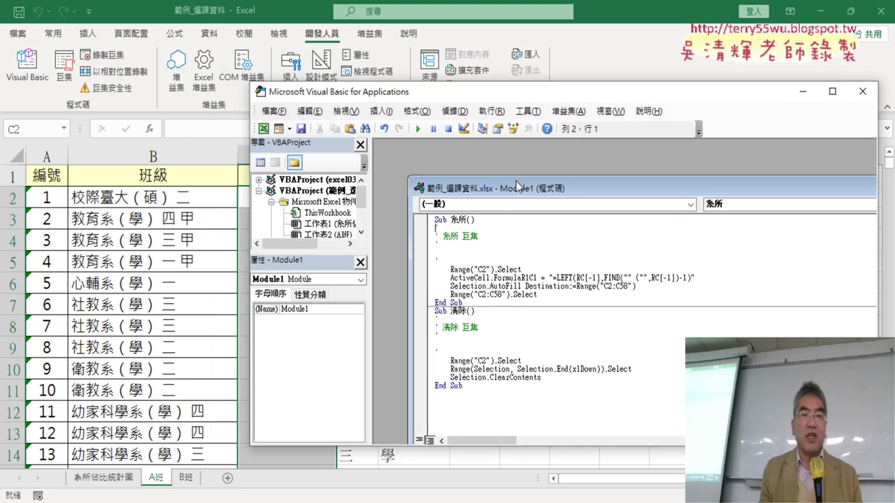
pyautogui.moveTo(523, 93); pyautogui.dragTo(404, 85)
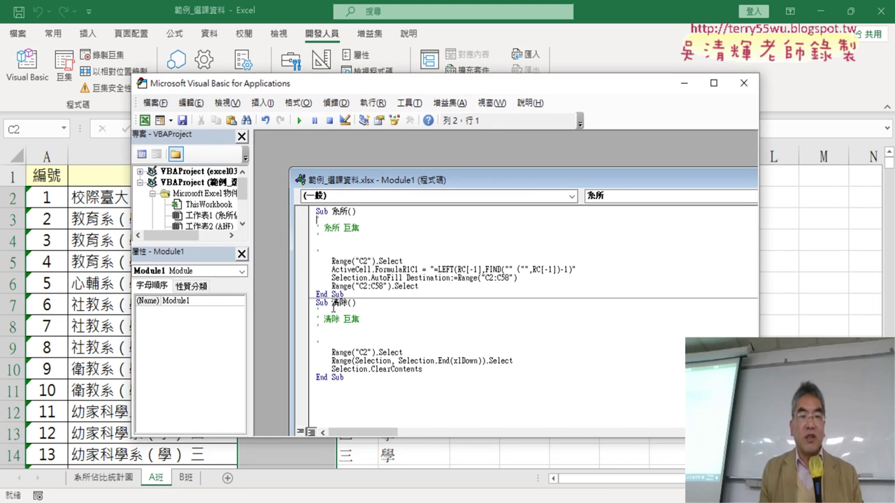
pyautogui.moveTo(418, 180); pyautogui.dragTo(383, 177)
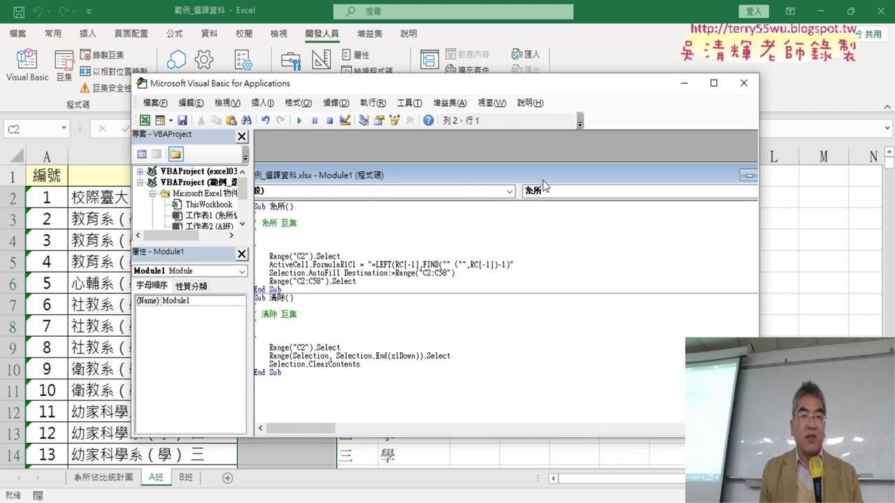
pyautogui.doubleClick(410, 180)
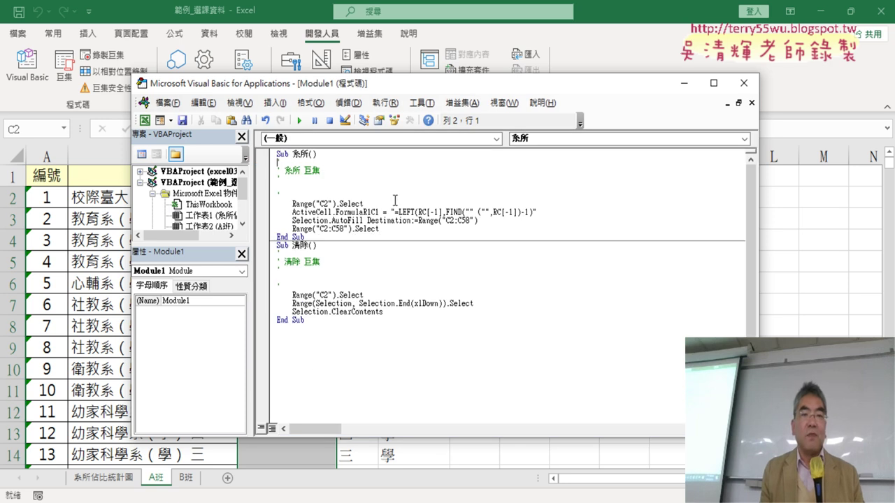
pyautogui.moveTo(425, 79); pyautogui.dragTo(490, 64)
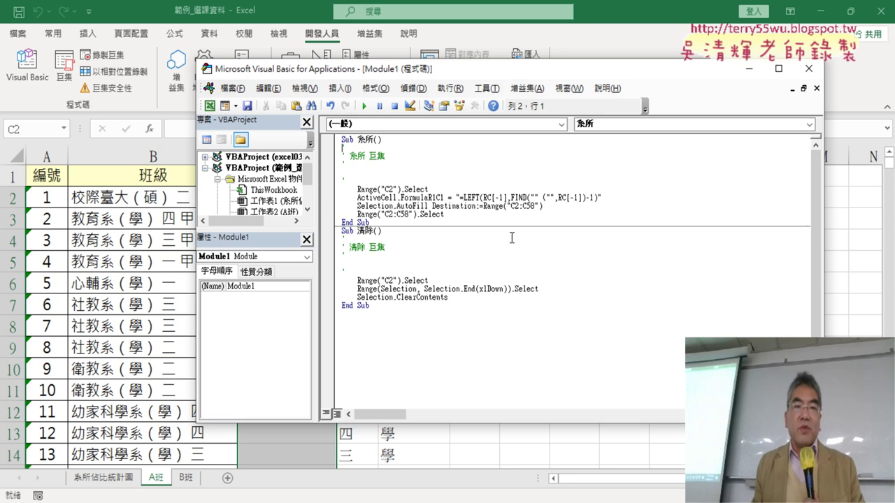
# Step: Set the VBA code font size to 12 in the Editor Format options
pyautogui.click(487, 88)
pyautogui.click(531, 153)
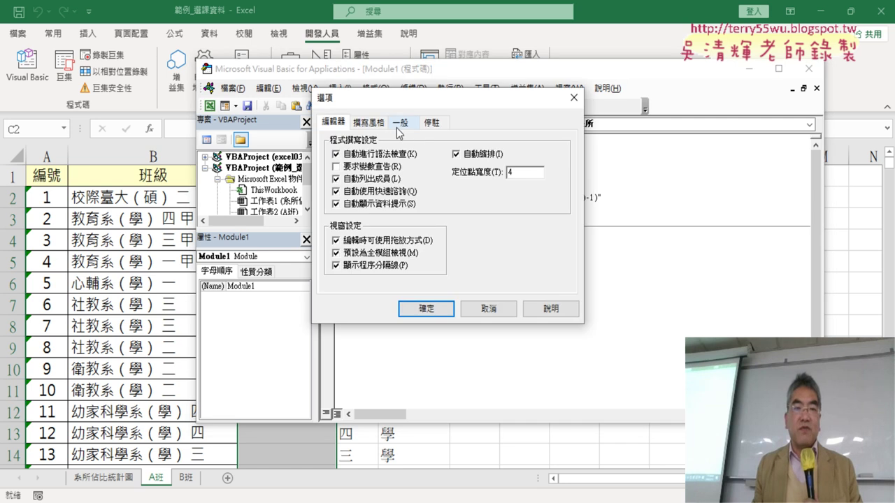
pyautogui.click(368, 123)
pyautogui.click(511, 185)
pyautogui.click(503, 225)
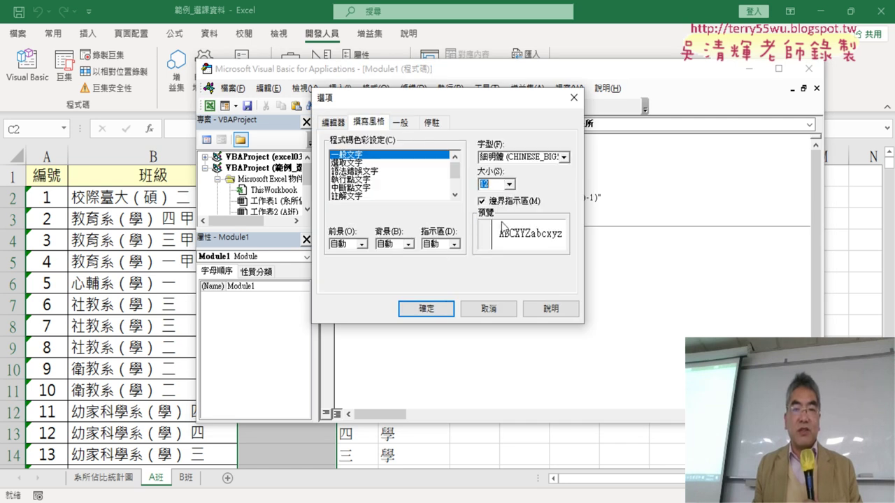
pyautogui.click(433, 308)
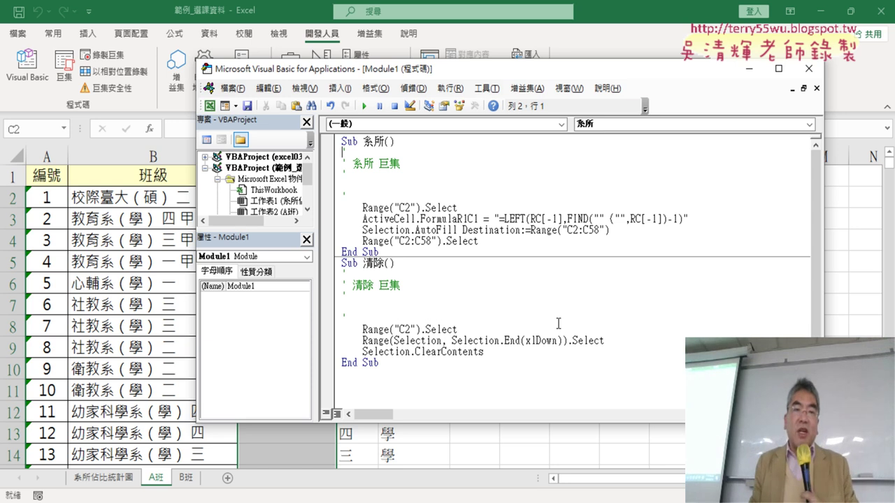
# Step: Enlarge the Project tree to reveal Module1 and circle it
pyautogui.moveTo(469, 69); pyautogui.dragTo(532, 64)
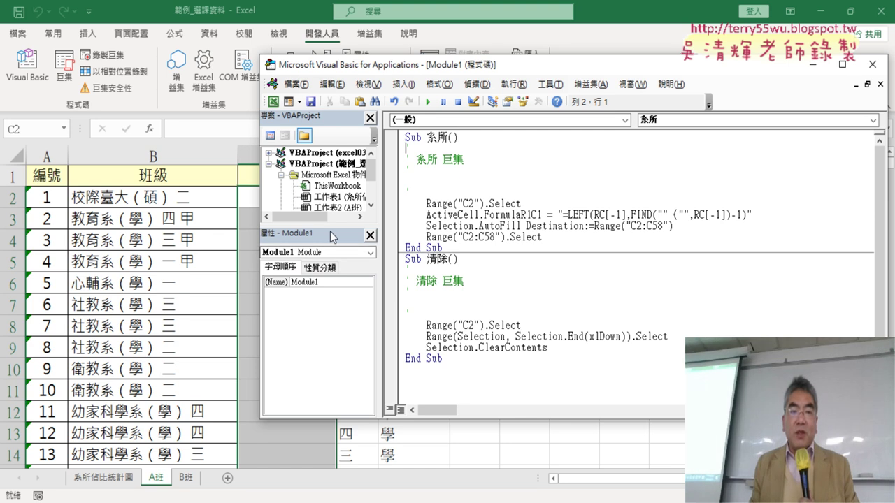
pyautogui.moveTo(330, 224); pyautogui.dragTo(335, 273)
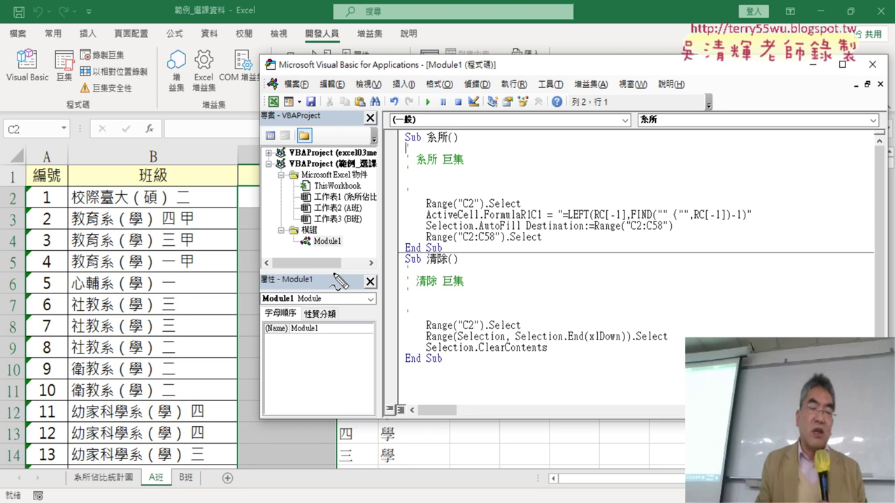
pyautogui.moveTo(349, 253); pyautogui.dragTo(344, 255)
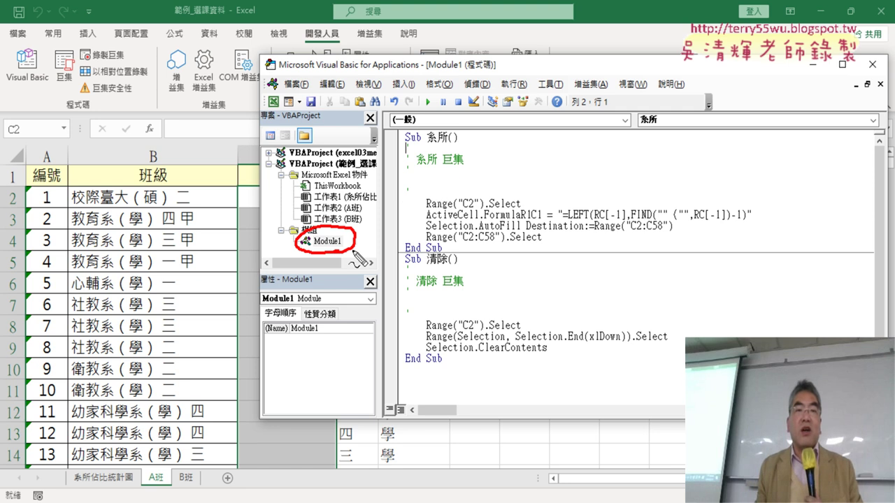
# Step: Underline the 系所 macro's Sub and End Sub lines and bracket its whole body
pyautogui.moveTo(404, 142); pyautogui.dragTo(447, 144)
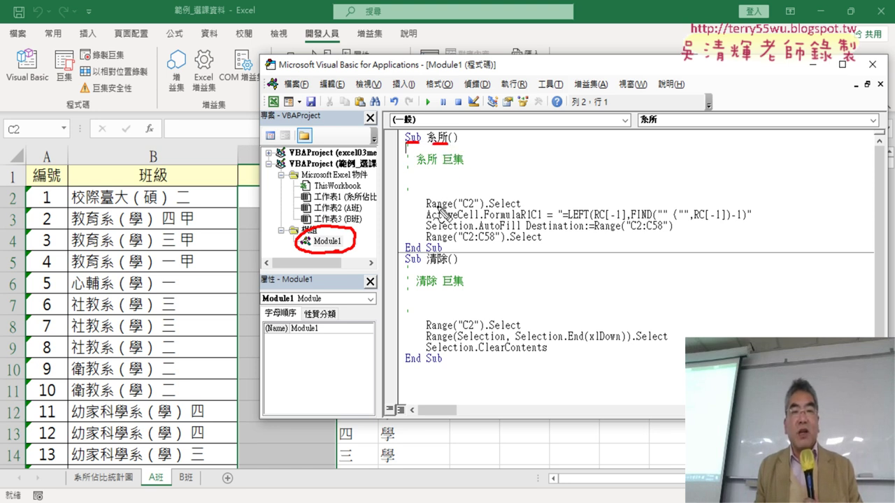
pyautogui.moveTo(396, 255); pyautogui.dragTo(454, 256)
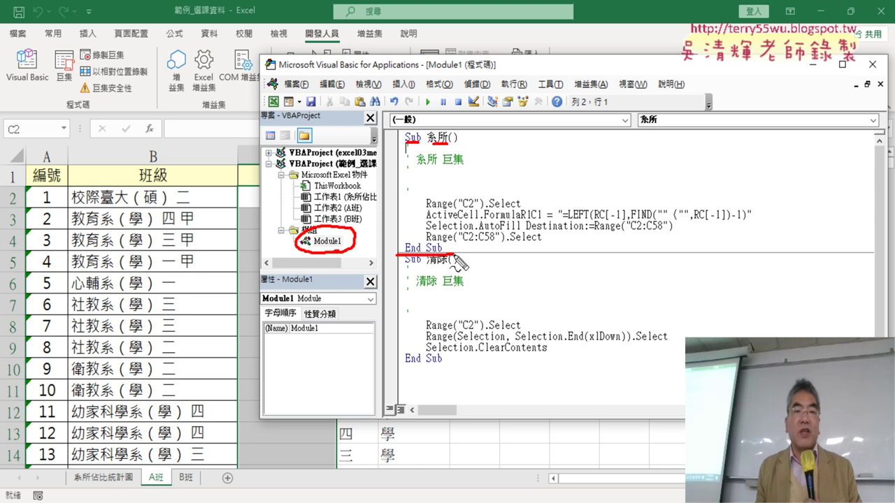
pyautogui.moveTo(411, 126)
pyautogui.mouseDown()
pyautogui.moveTo(380, 126)
pyautogui.moveTo(422, 371)
pyautogui.mouseUp()
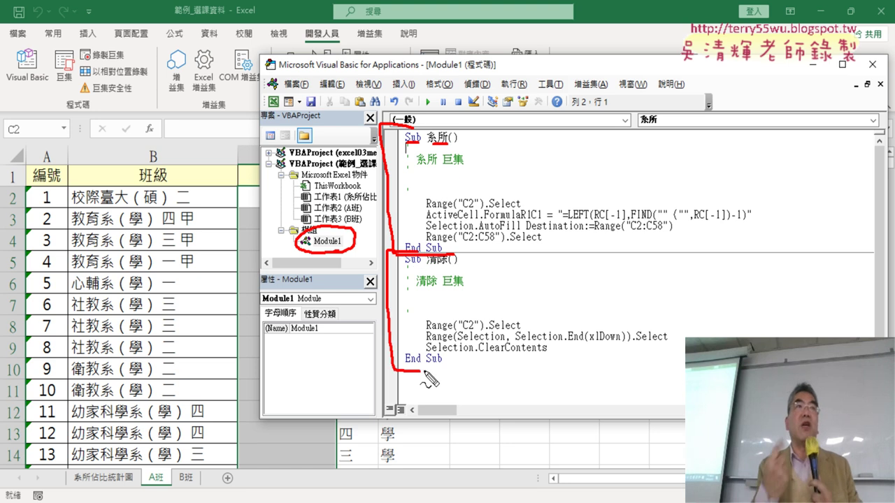
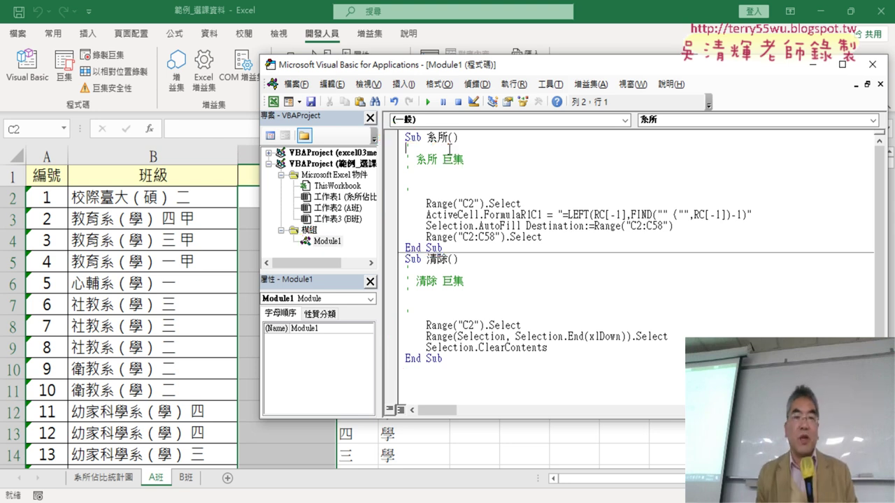
# Step: Replace the recorded comment lines under Sub 系所() with the comment '1.游標放在C2儲存格
pyautogui.moveTo(432, 190); pyautogui.dragTo(402, 149)
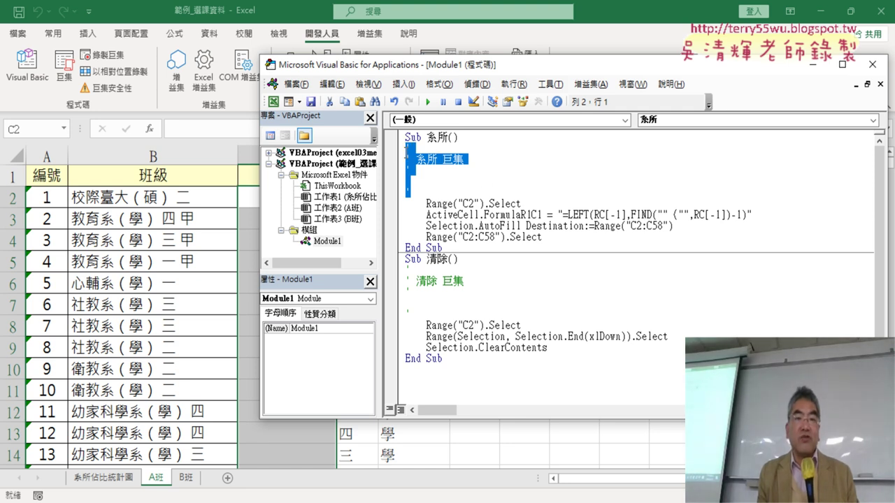
pyautogui.press('Delete')
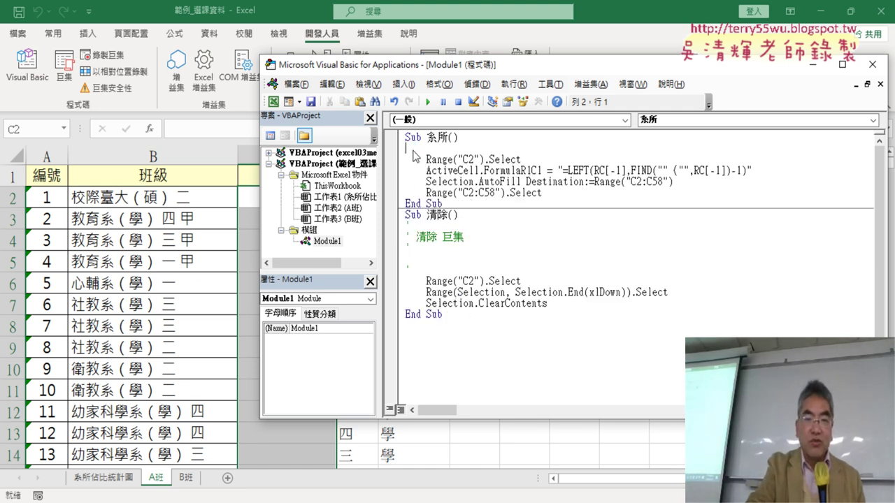
pyautogui.press('Tab')
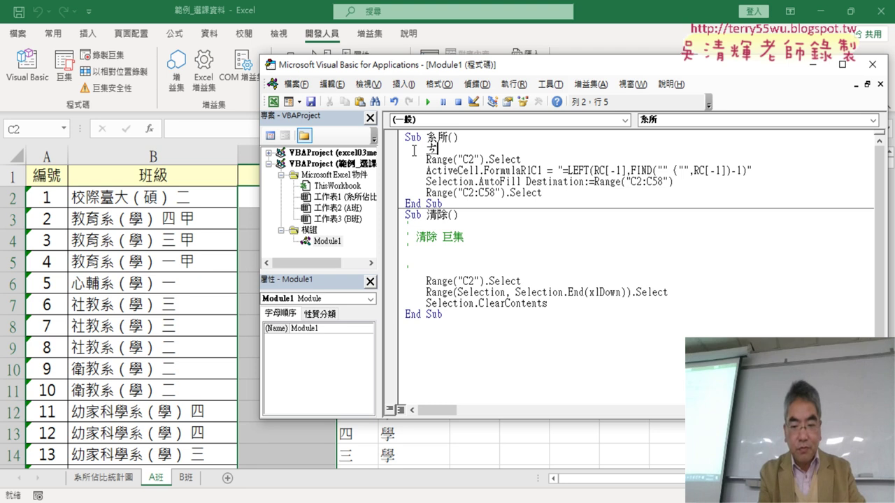
pyautogui.write("' ")
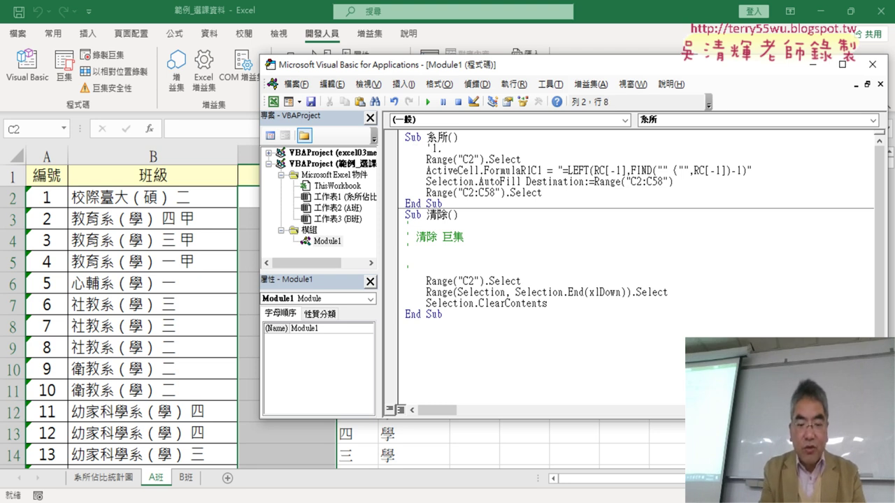
pyautogui.write('游標放ㄗㄞ')
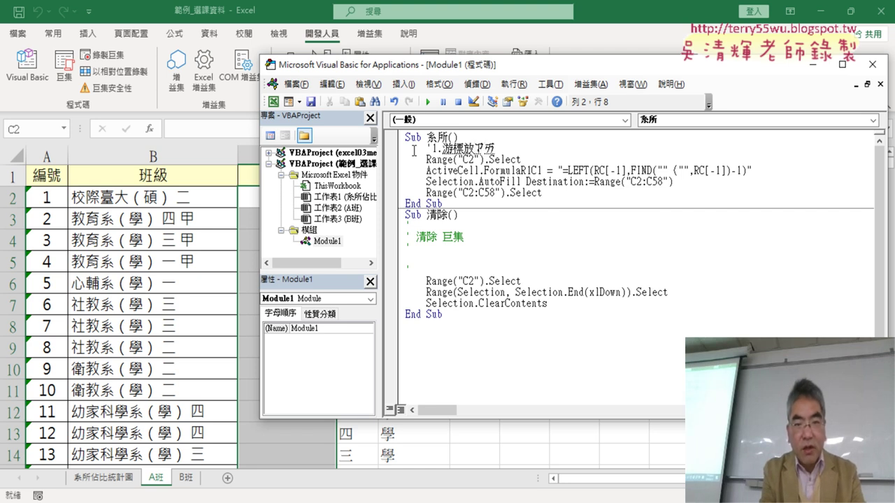
pyautogui.write('4')
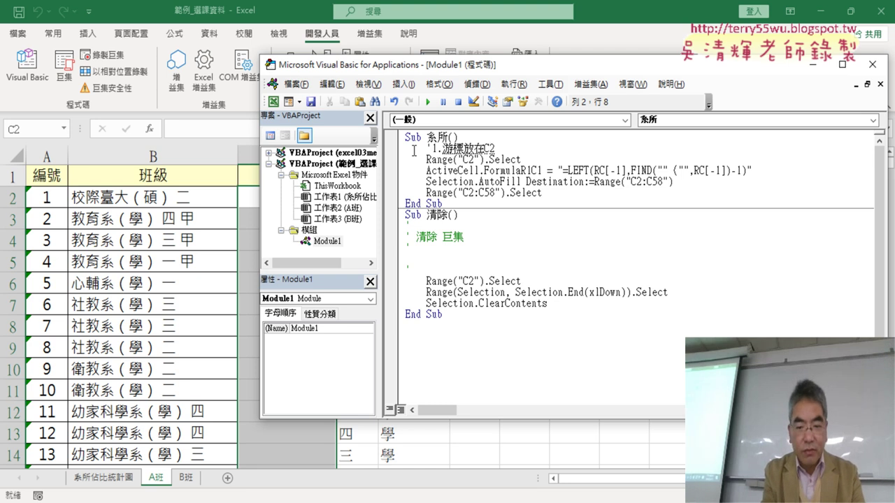
pyautogui.write('存格')
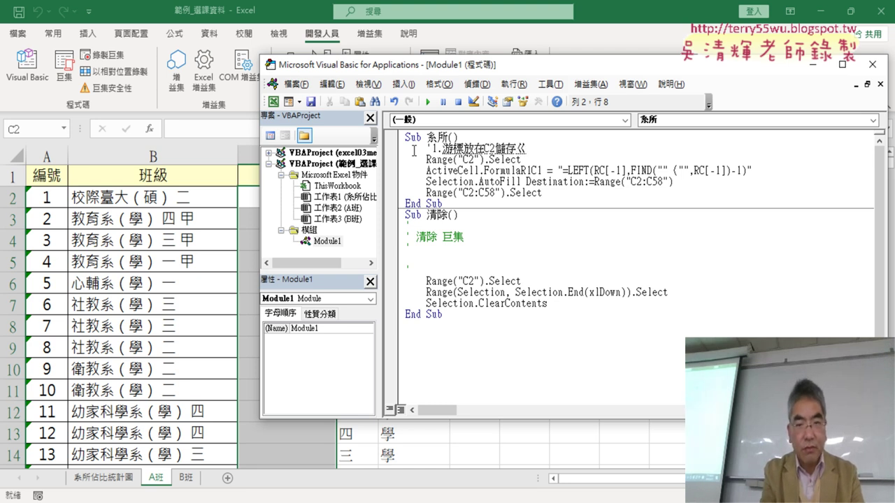
pyautogui.press('Return')
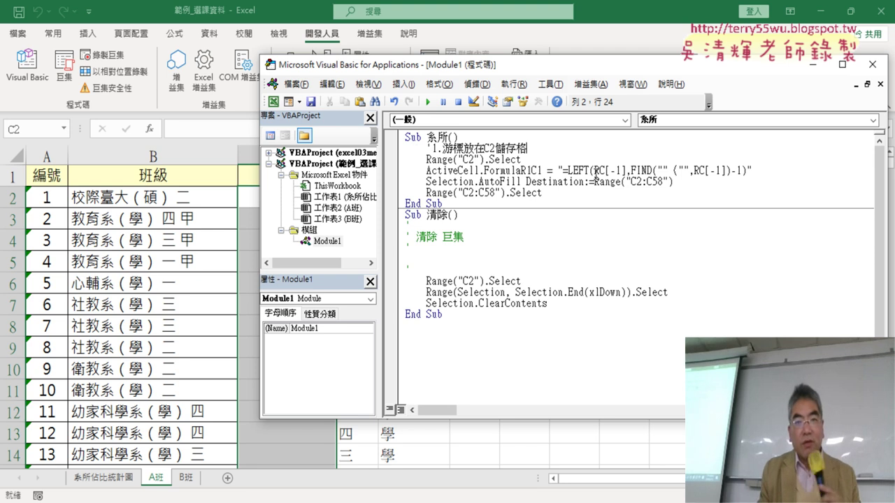
# Step: Insert a new line after Range("C2").Select for the next comment
pyautogui.moveTo(536, 160); pyautogui.dragTo(425, 160)
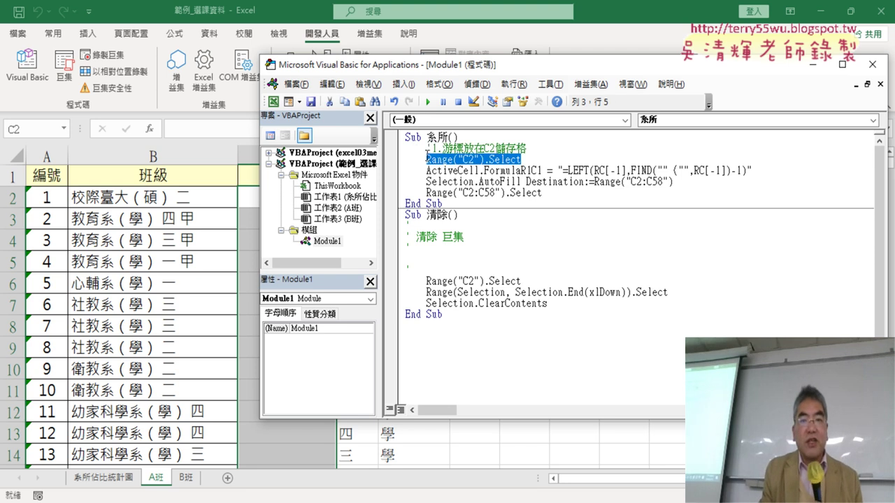
pyautogui.click(538, 159)
pyautogui.press('Return')
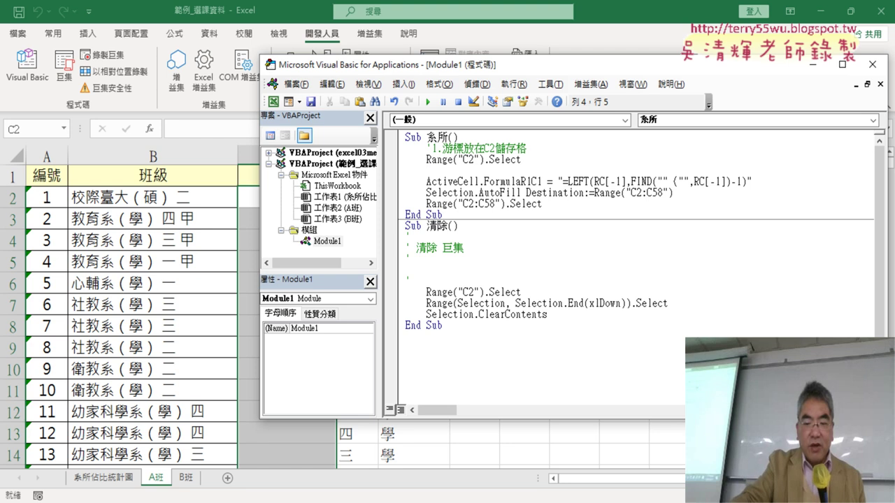
# Step: Add the comment '2.輸入公式 above the ActiveCell.FormulaR1C1 line
pyautogui.write("'2.")
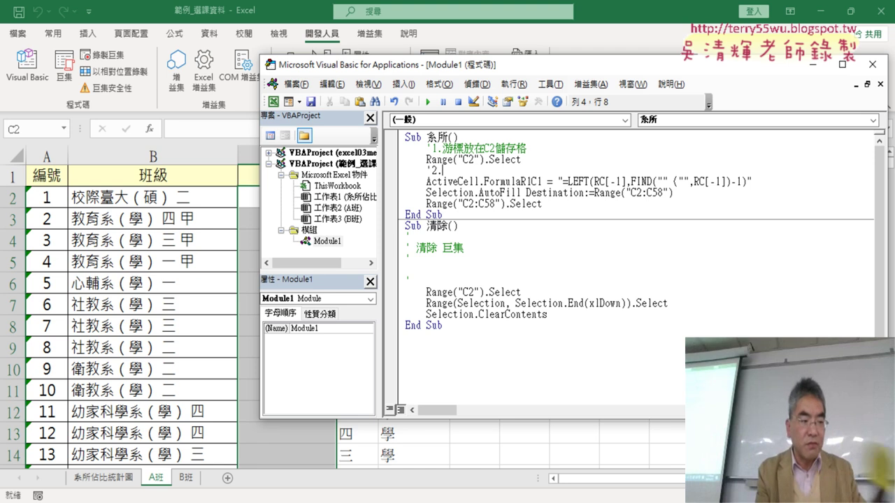
pyautogui.write('/x')
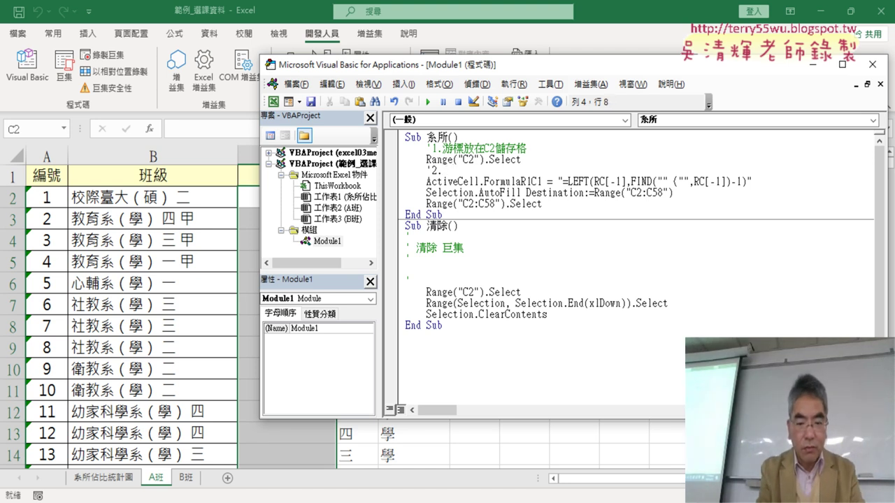
pyautogui.write('輸入')
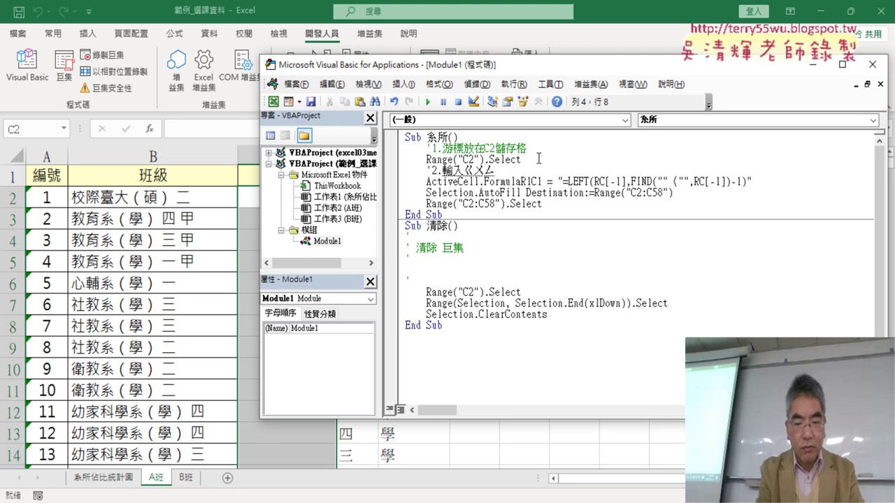
pyautogui.write('攻勢')
pyautogui.press('BackSpace')
pyautogui.press('BackSpace')
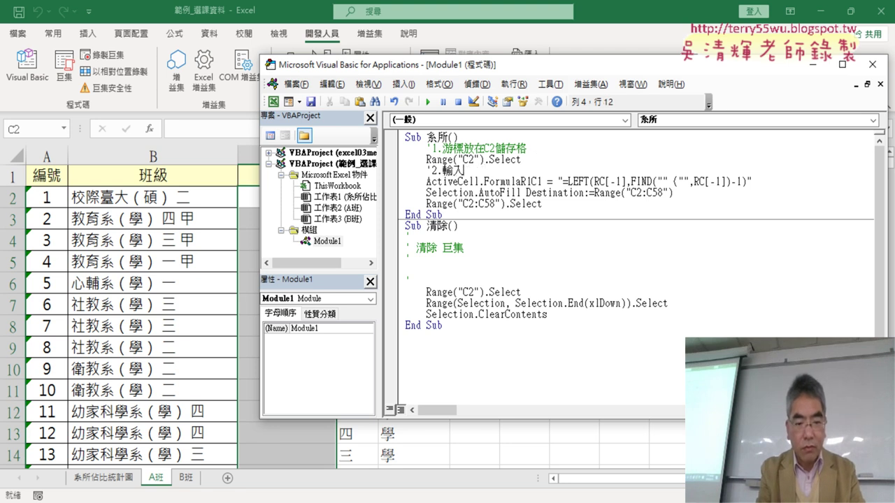
pyautogui.write('攻勢')
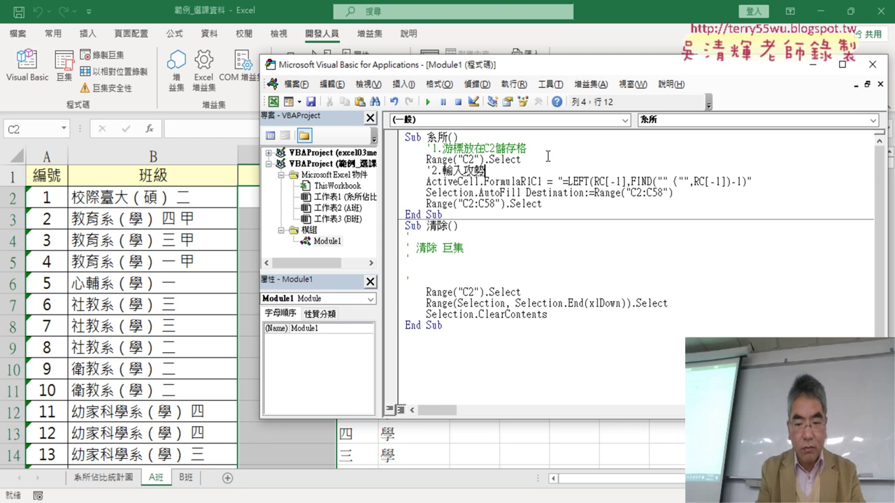
pyautogui.press('Down')
pyautogui.press('Down')
pyautogui.press('Down')
pyautogui.press('Return')
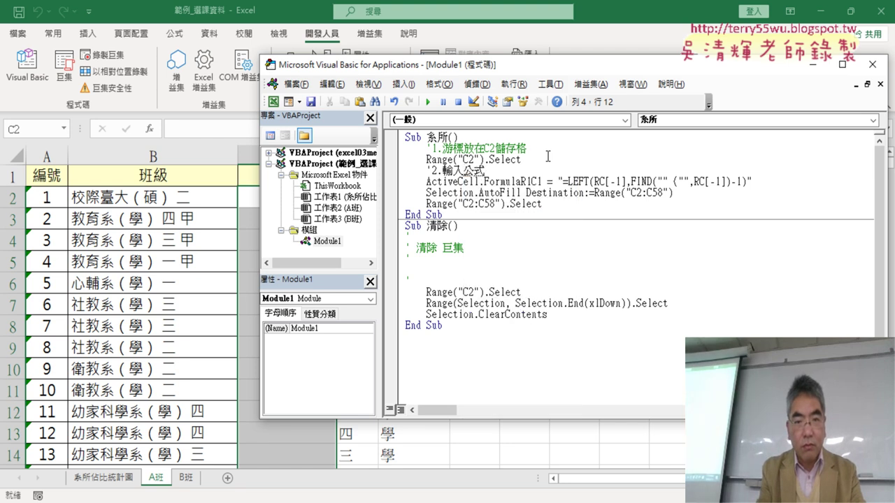
pyautogui.press('Down')
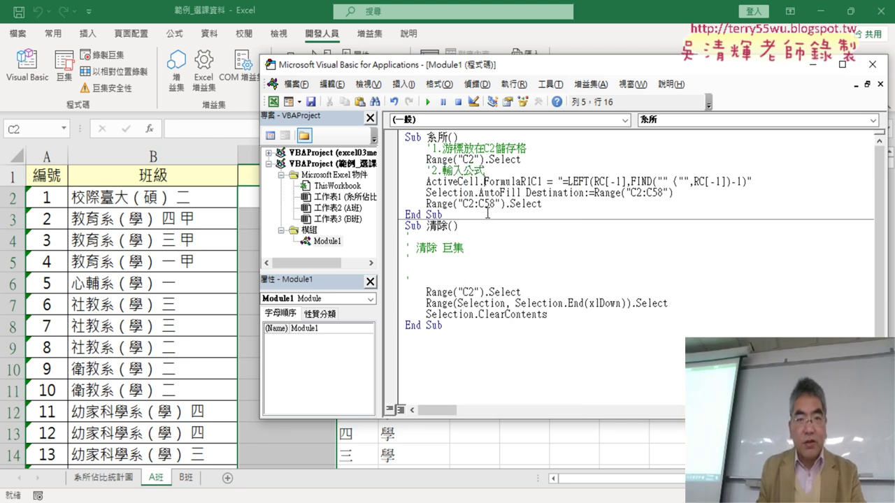
# Step: Add the comment '3.向下填滿 above the Selection.AutoFill line
pyautogui.click(427, 193)
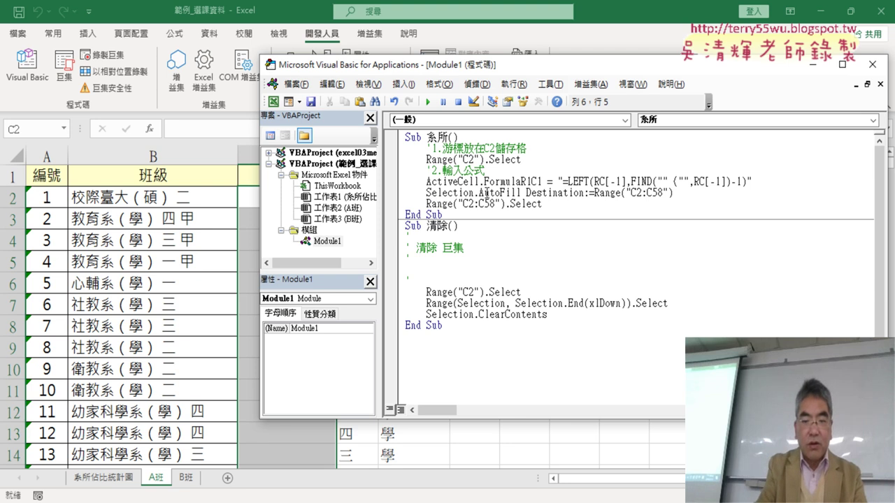
pyautogui.press('Return')
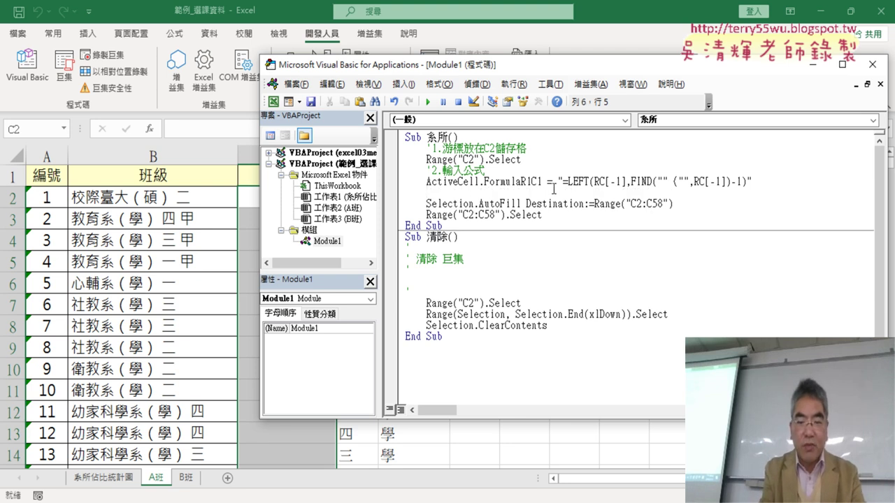
pyautogui.write("'3.")
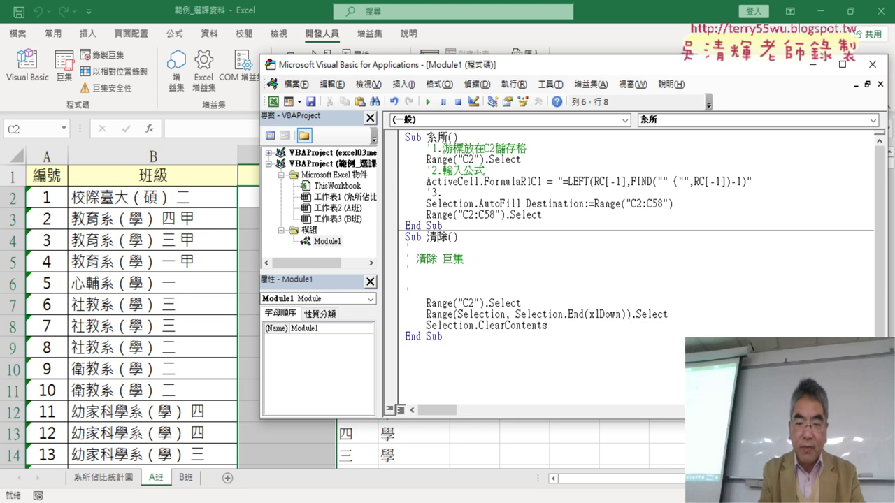
pyautogui.write('ㄒ一')
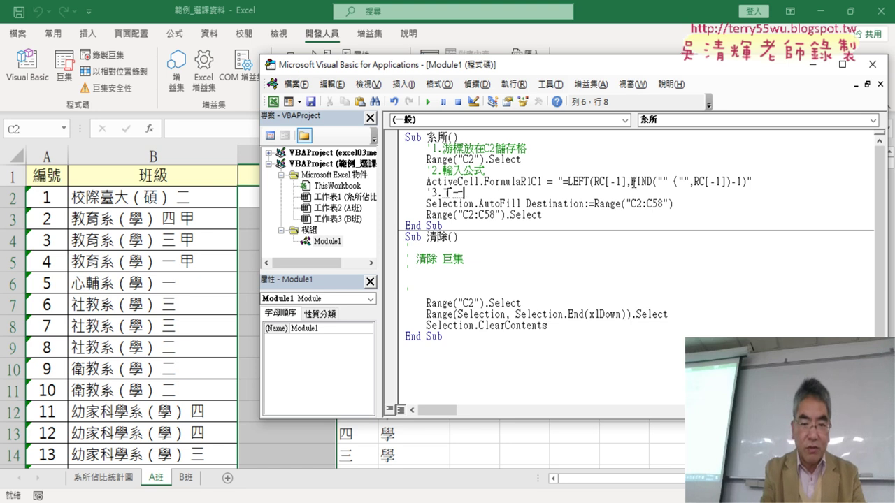
pyautogui.write('ㄤˋㄒ')
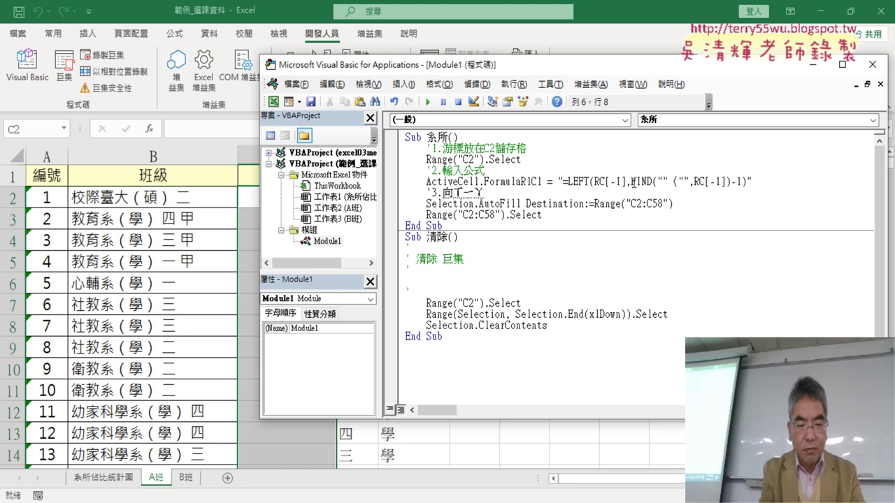
pyautogui.write('ˋㄊ一ㄢˊ')
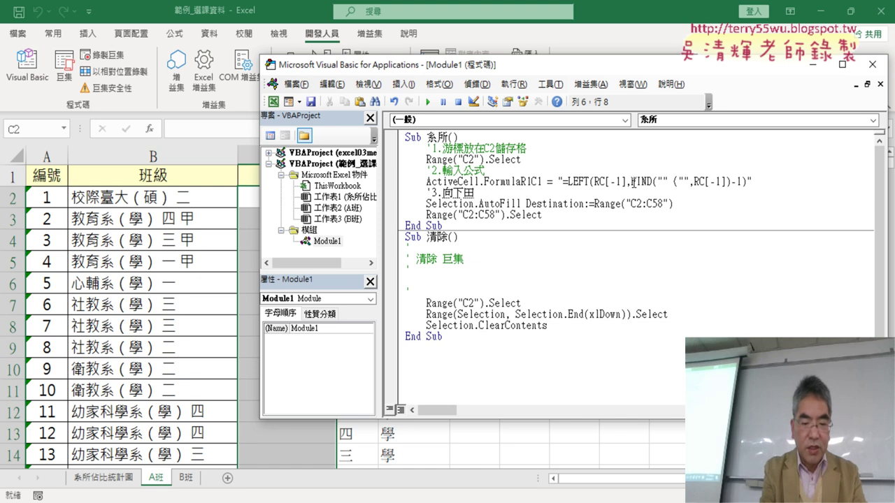
pyautogui.write('ㄇㄢˇ')
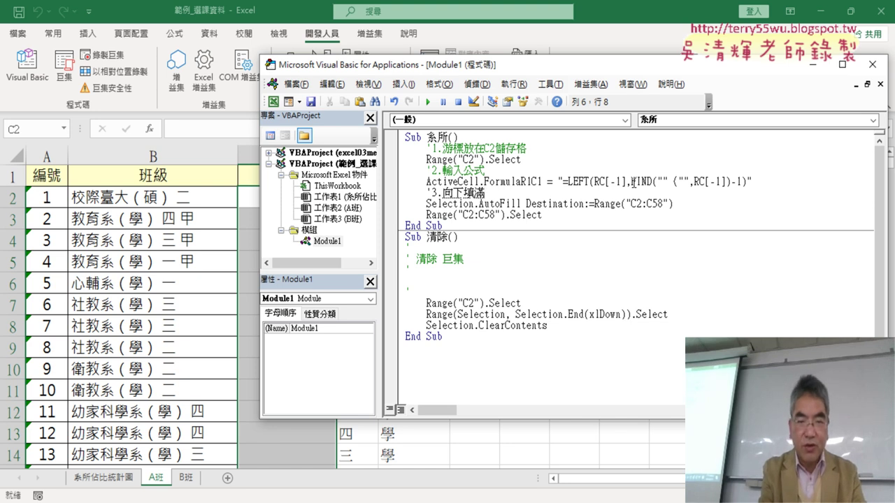
pyautogui.press('Return')
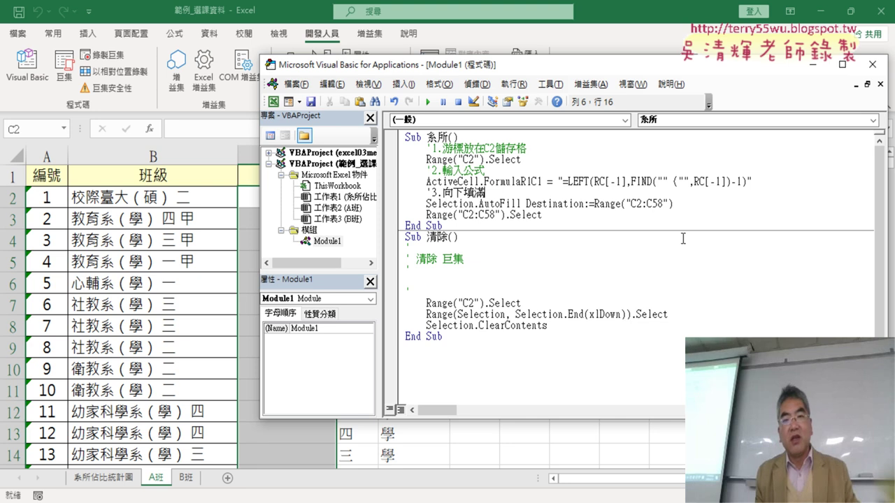
pyautogui.click(543, 248)
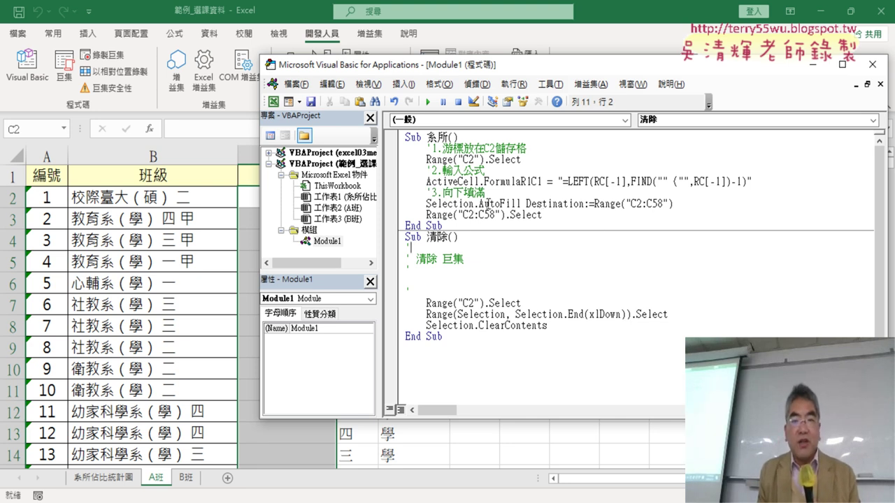
# Step: Delete the redundant Range("C2:C58").Select line from the 系所 macro
pyautogui.click(488, 204)
pyautogui.moveTo(427, 215); pyautogui.dragTo(556, 218)
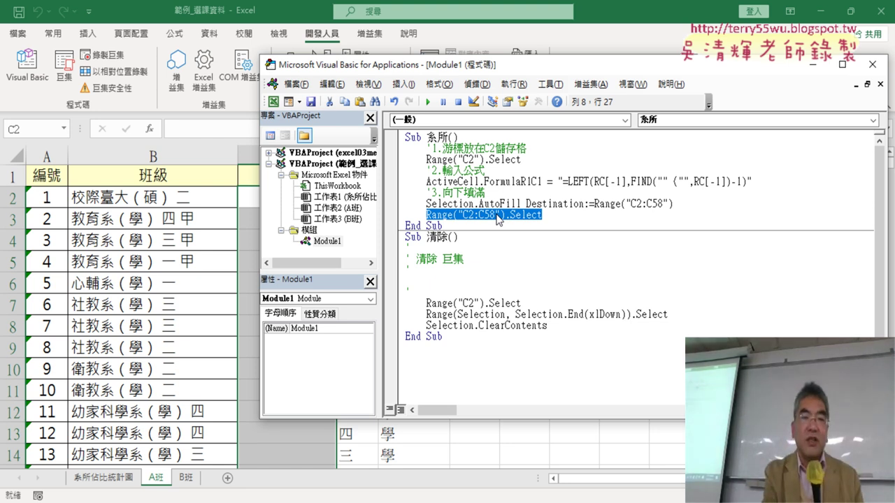
pyautogui.press('Delete')
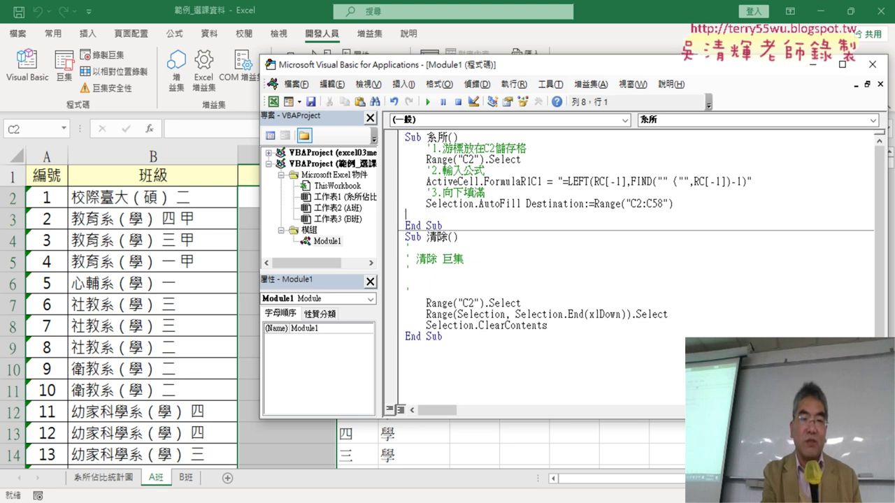
pyautogui.press('BackSpace')
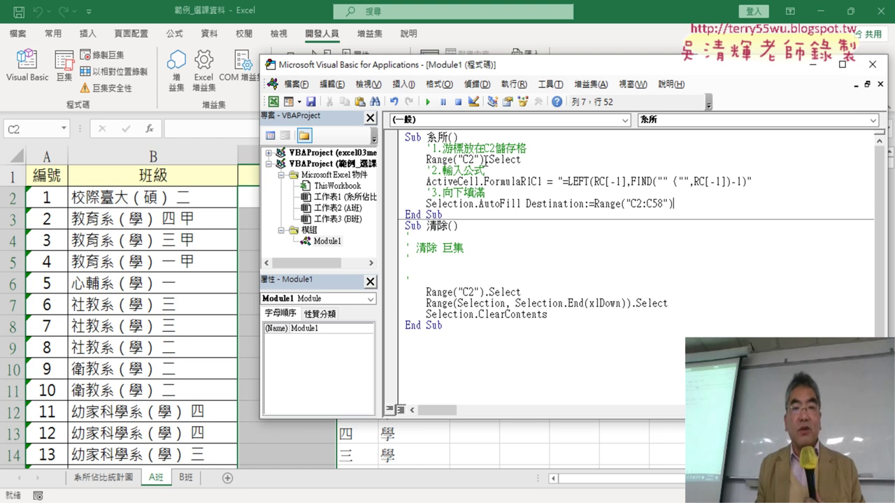
# Step: Highlight Range("C2"), Formula and the C2:C58 fill range, then select 清除's leftover comment lines
pyautogui.moveTo(485, 160); pyautogui.dragTo(426, 159)
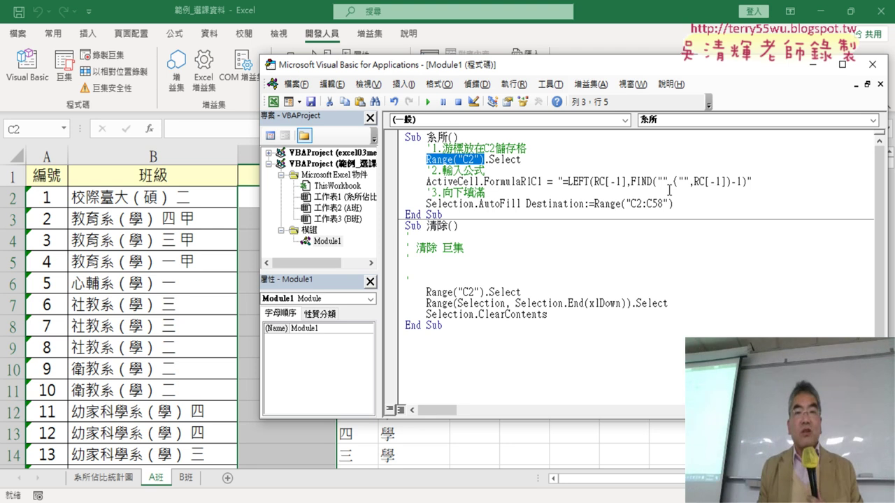
pyautogui.moveTo(484, 181); pyautogui.dragTo(522, 181)
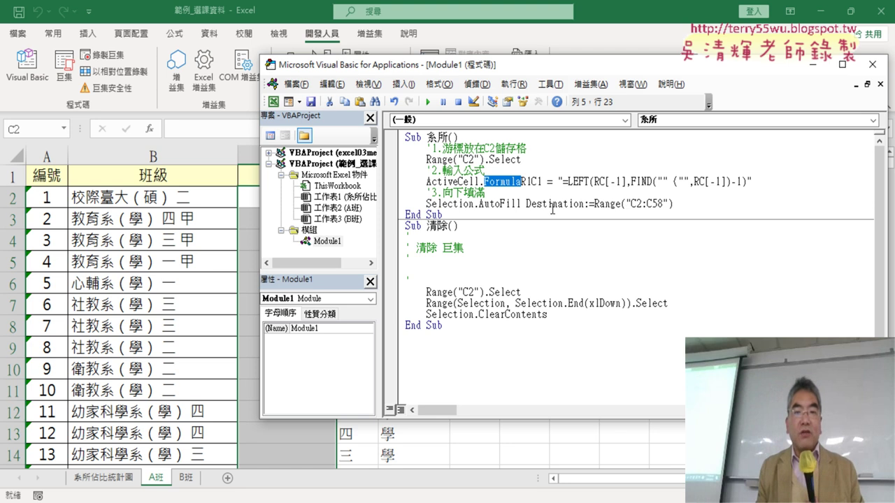
pyautogui.click(499, 203)
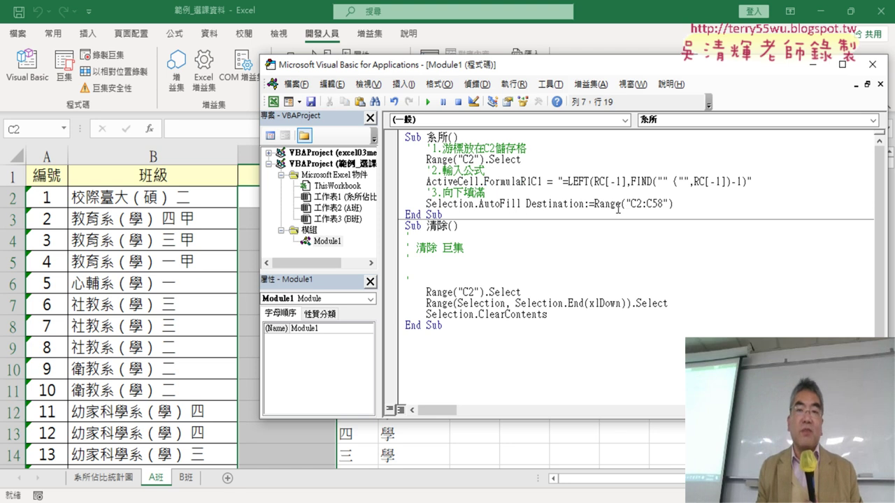
pyautogui.moveTo(596, 204); pyautogui.dragTo(664, 204)
pyautogui.click(652, 203)
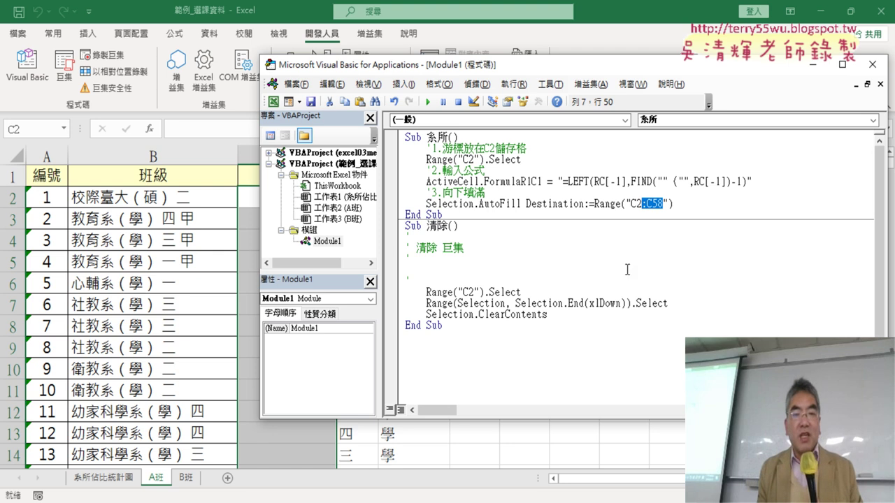
pyautogui.moveTo(434, 277); pyautogui.dragTo(405, 236)
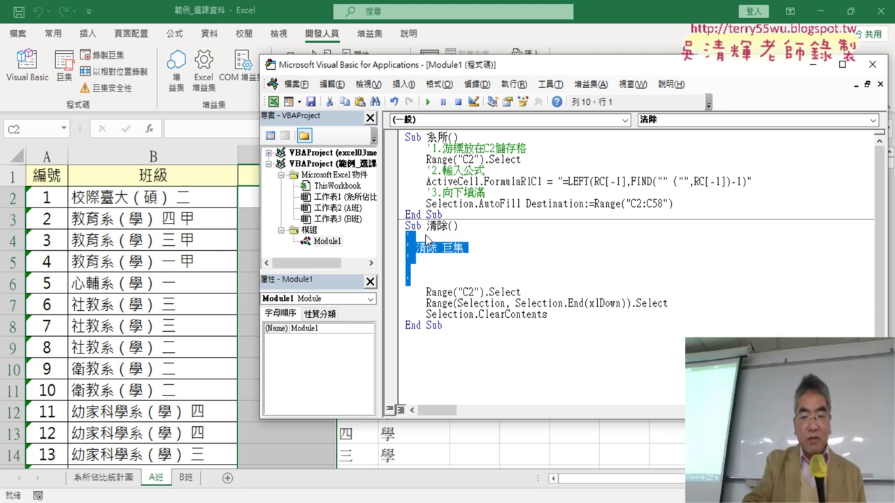
# Step: Clear 清除's leftover comments, copy in '1.游標放在C2儲存格, and add '2.CTRL+SHIFT+向下
pyautogui.press('Delete')
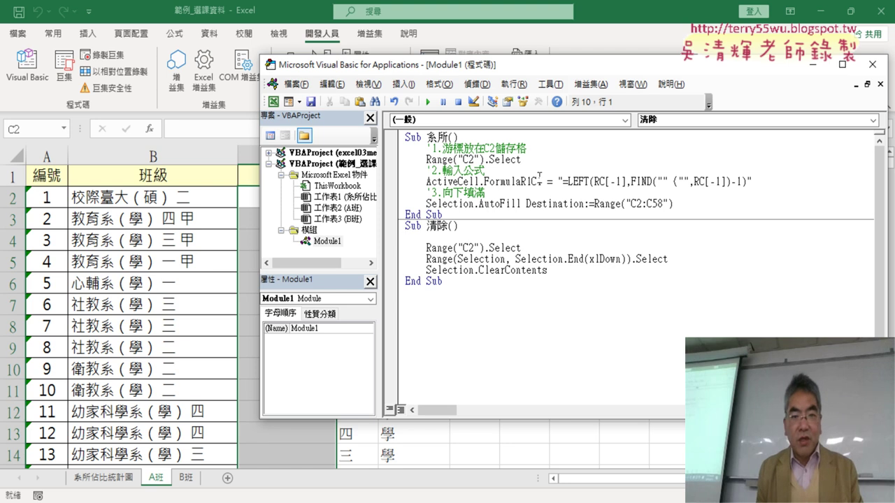
pyautogui.moveTo(526, 148); pyautogui.dragTo(405, 148)
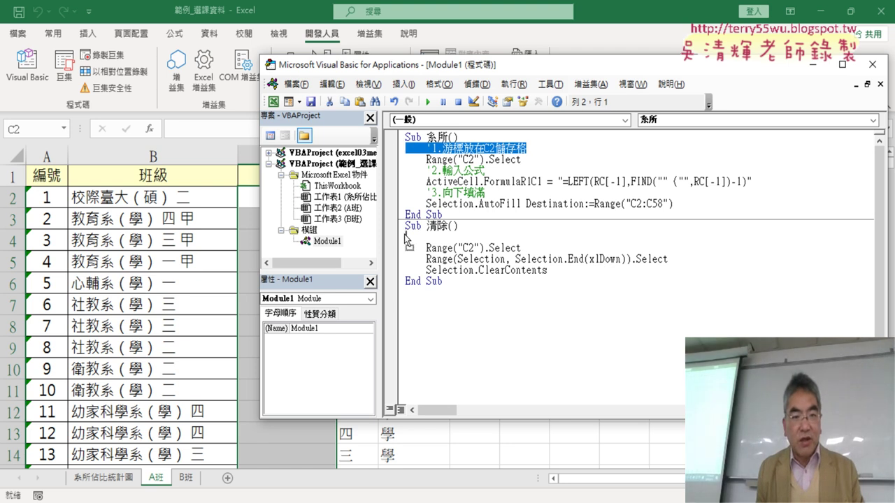
pyautogui.moveTo(404, 235)
pyautogui.mouseDown()
pyautogui.moveTo(407, 244)
pyautogui.moveTo(426, 237)
pyautogui.mouseUp()
pyautogui.write('ㄊ')
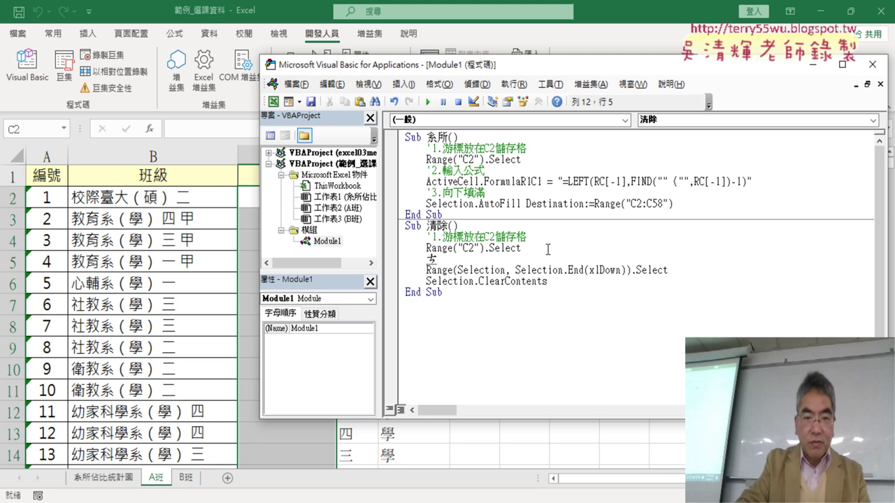
pyautogui.press('BackSpace')
pyautogui.write("'2.")
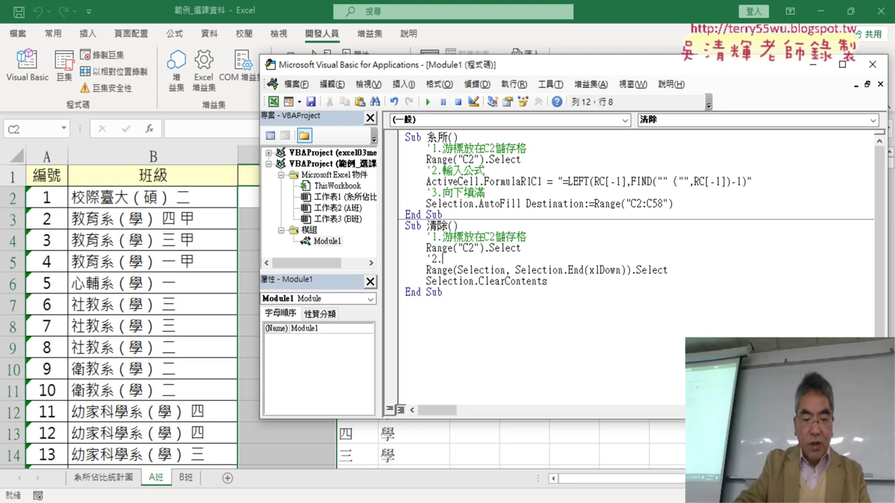
pyautogui.write('CTRL+')
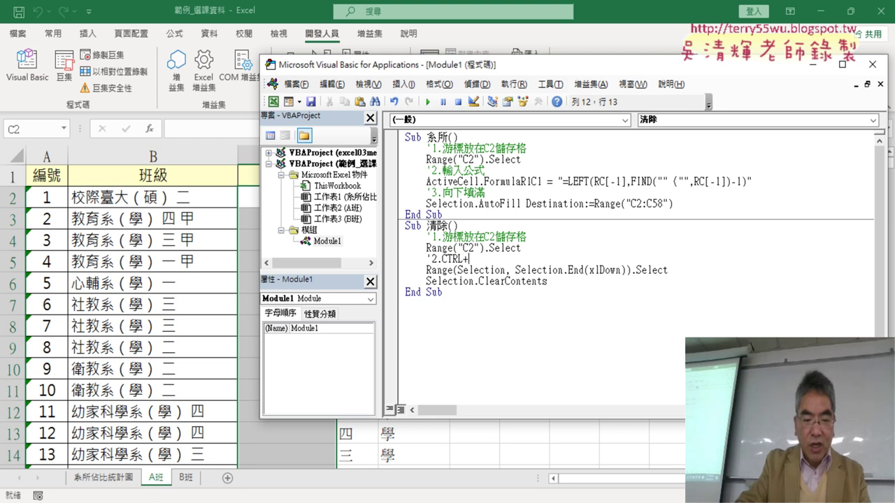
pyautogui.write('SHIF')
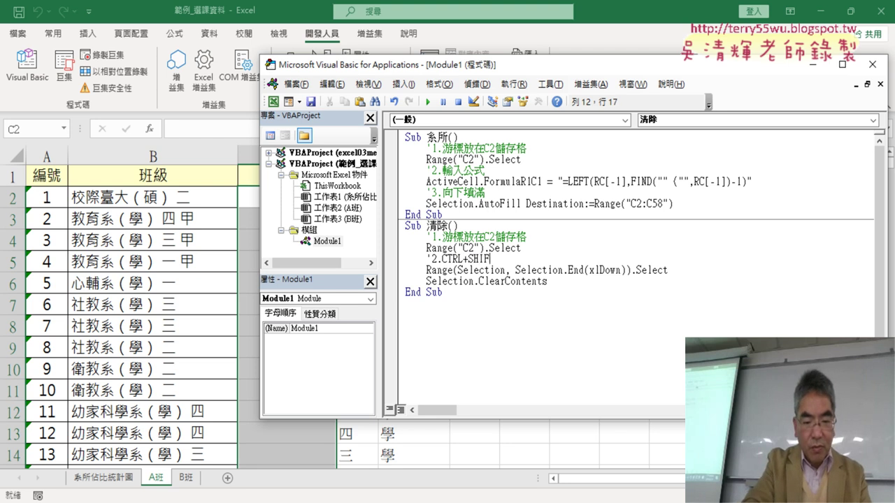
pyautogui.write('T+向下一ㄚ')
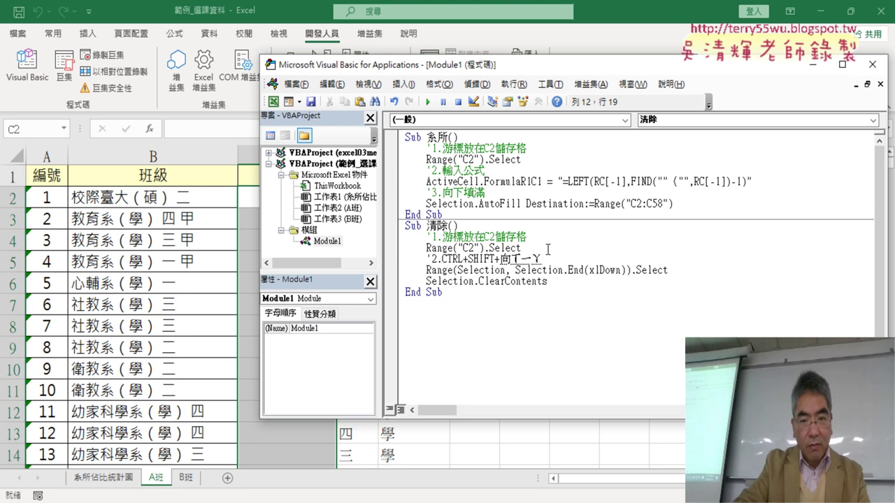
pyautogui.write('下')
pyautogui.press('Return')
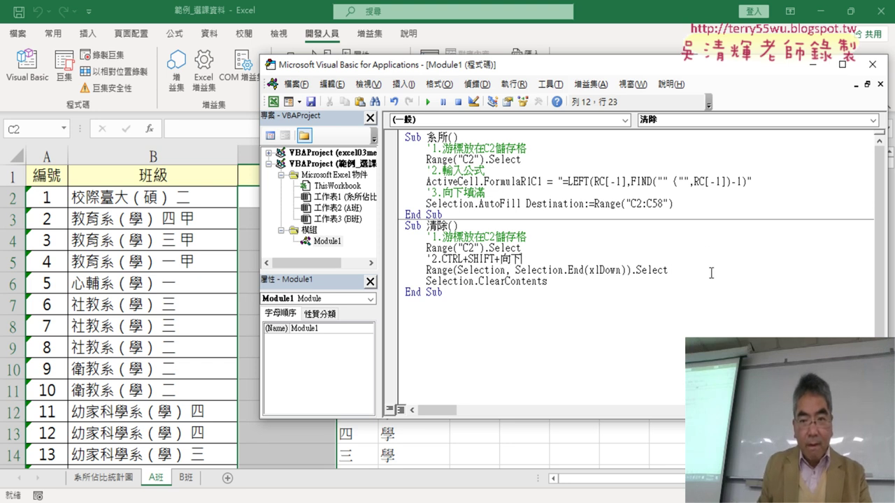
# Step: Add a step-3 comment ending in DELETE鍵 after the selection line in 清除
pyautogui.click(711, 272)
pyautogui.press('Return')
pyautogui.write("'")
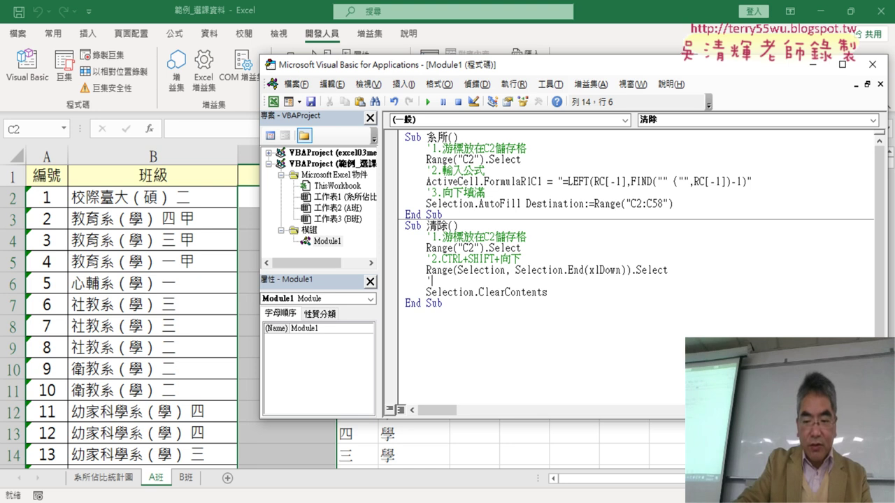
pyautogui.write('3')
pyautogui.write('ㄢ')
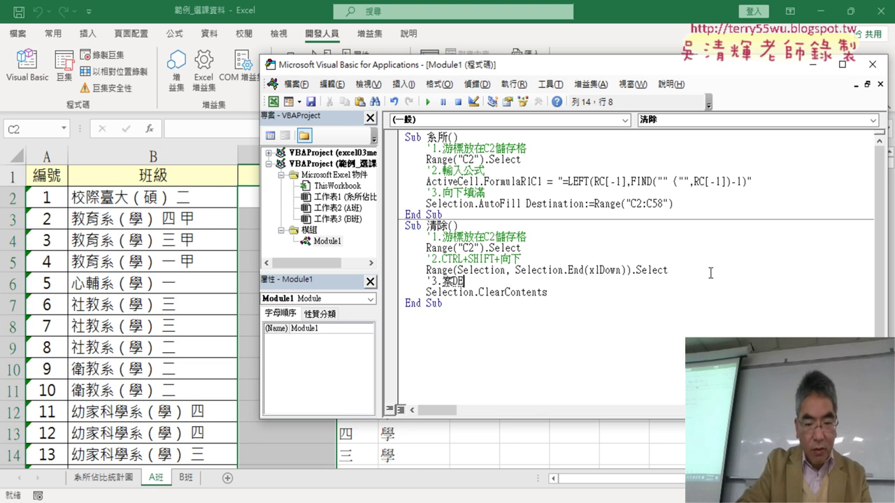
pyautogui.write('ㄐ')
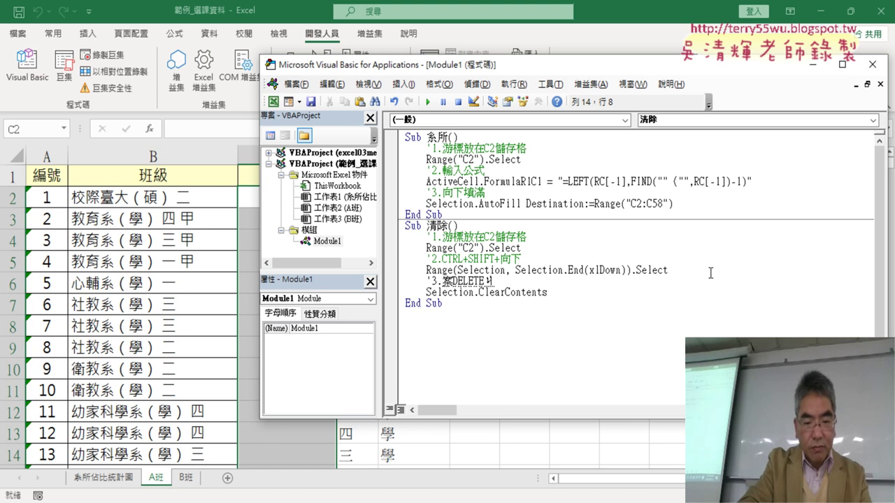
pyautogui.write('4')
pyautogui.press('Down')
pyautogui.press('Down')
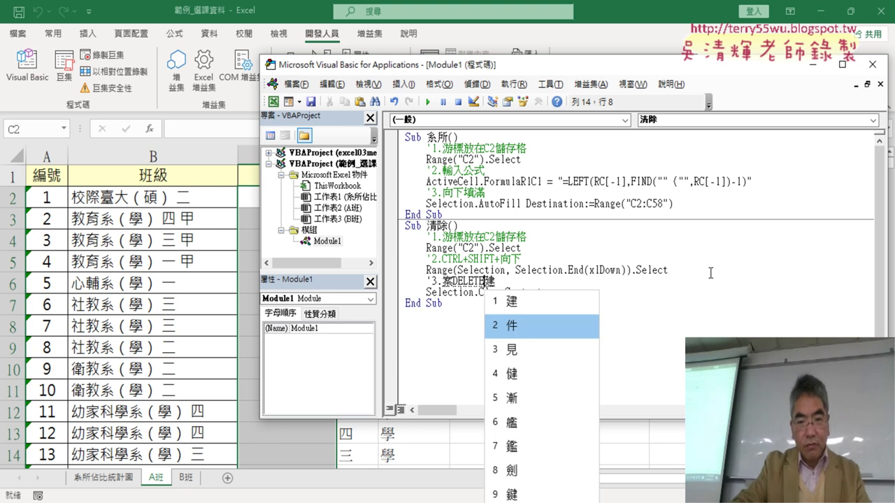
pyautogui.press('Down')
pyautogui.press('Down')
pyautogui.press('Down')
pyautogui.press('Down')
pyautogui.press('Down')
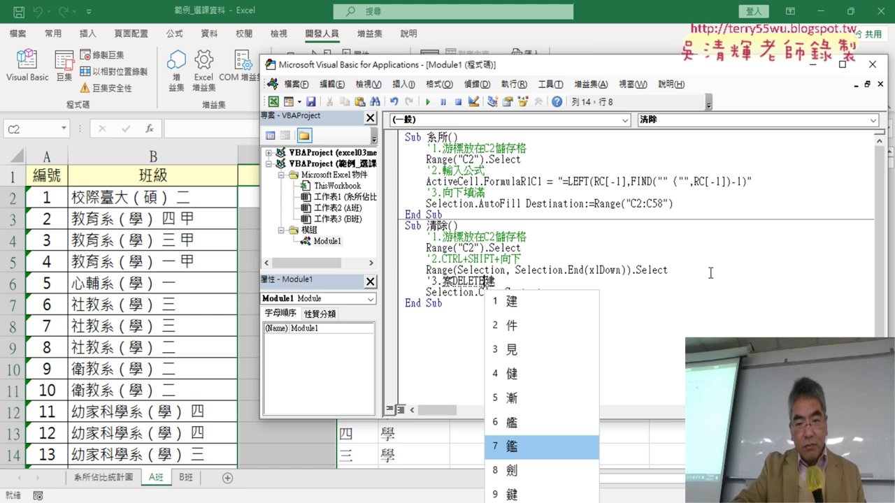
pyautogui.press('Down')
pyautogui.press('Down')
pyautogui.press('Return')
pyautogui.press('Return')
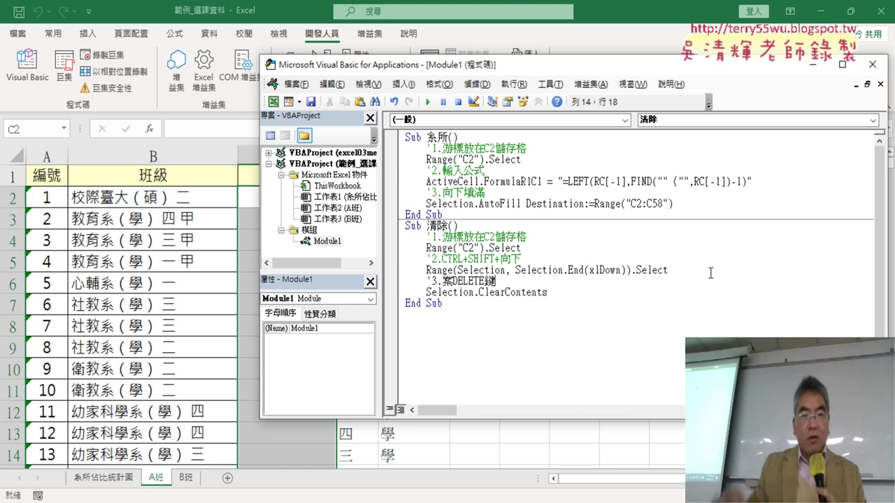
# Step: Correct the mistyped 案 to 按 so the comment reads '3.按DELETE鍵
pyautogui.press('Left')
pyautogui.press('Left')
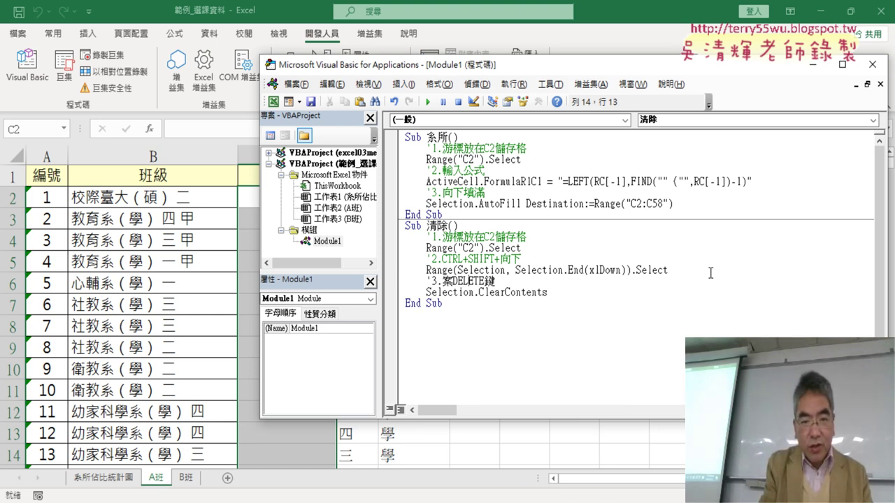
pyautogui.press('BackSpace')
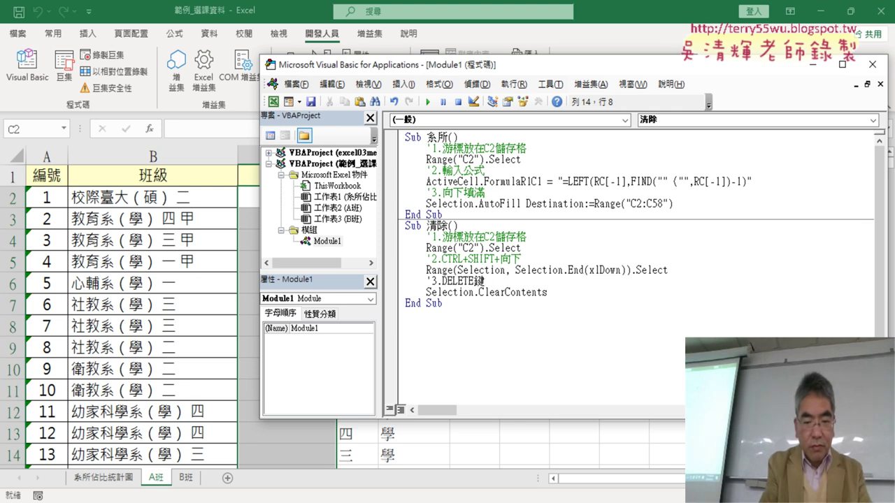
pyautogui.write('84')
pyautogui.press('BackSpace')
pyautogui.press('BackSpace')
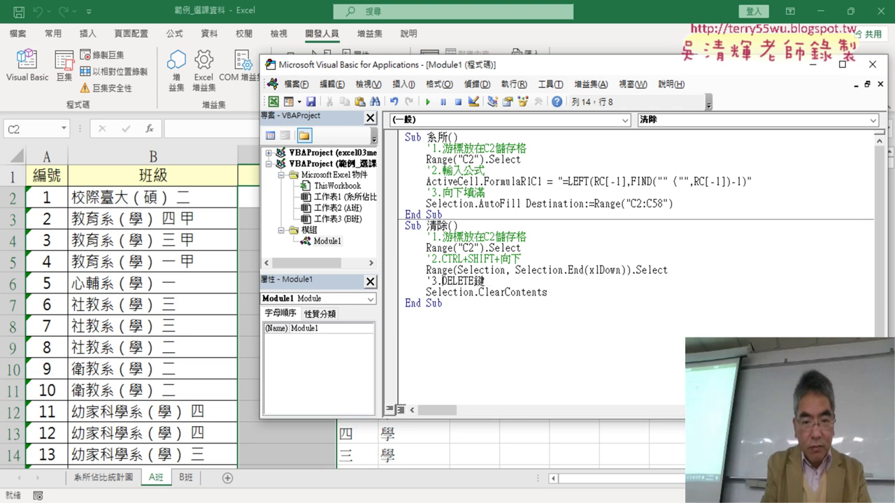
pyautogui.write('ㄢ4')
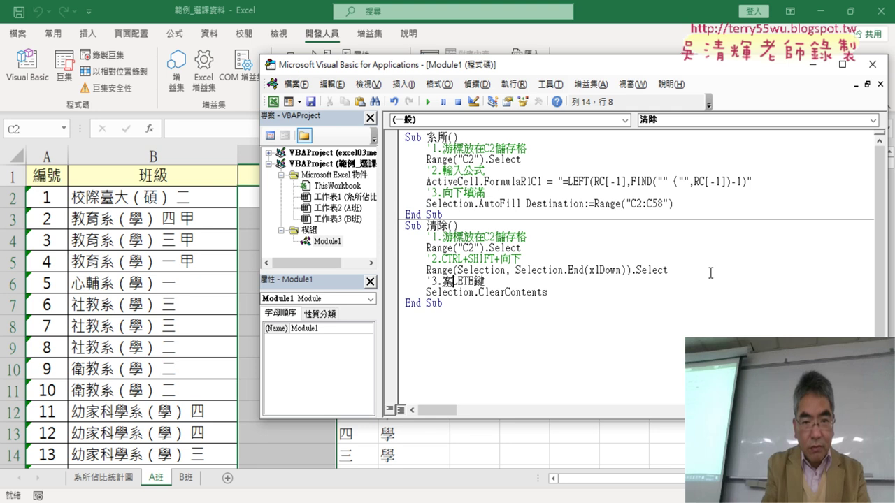
pyautogui.press('Down')
pyautogui.press('2')
pyautogui.press('Return')
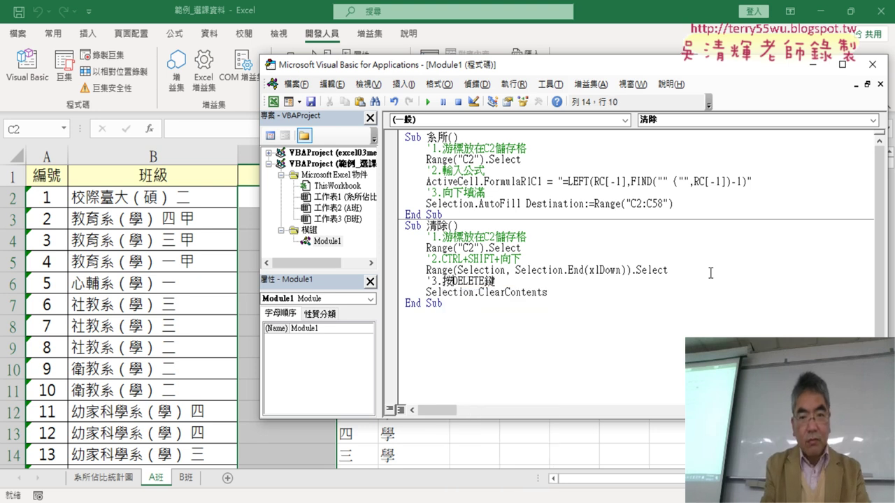
pyautogui.click(584, 320)
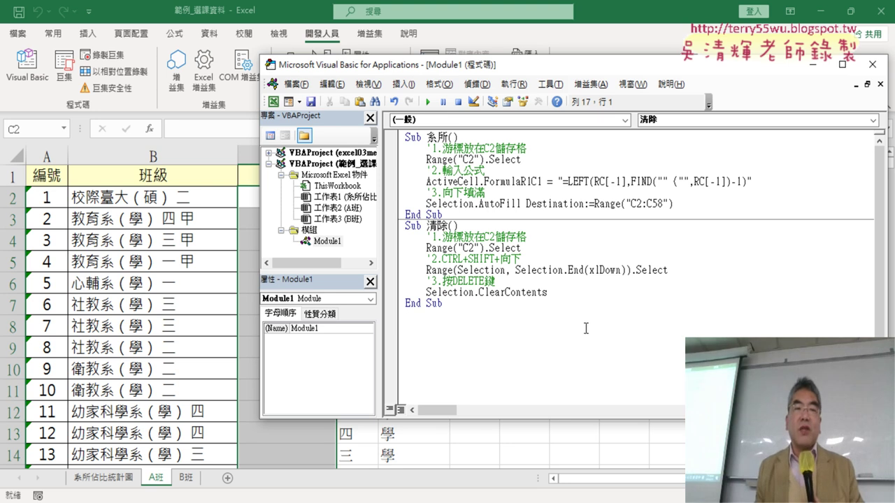
pyautogui.moveTo(567, 70); pyautogui.dragTo(641, 72)
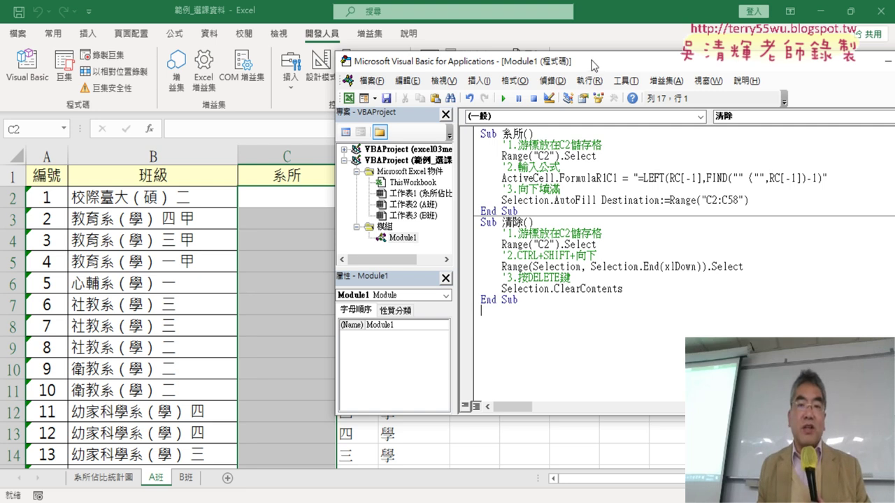
pyautogui.moveTo(594, 67); pyautogui.dragTo(606, 70)
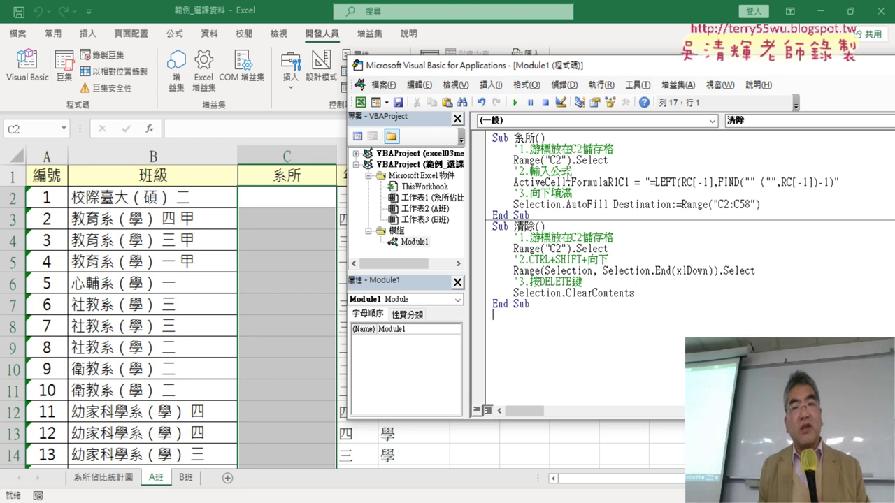
pyautogui.click(555, 179)
pyautogui.press('F5')
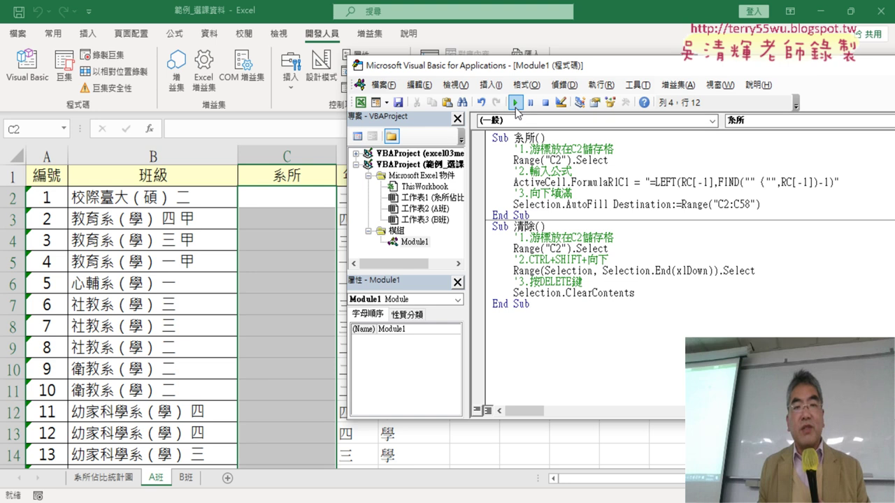
pyautogui.click(546, 260)
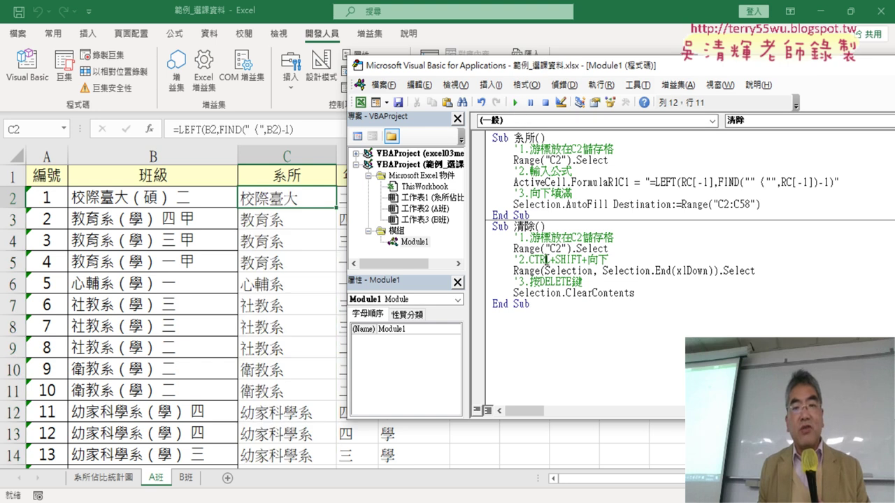
pyautogui.click(515, 102)
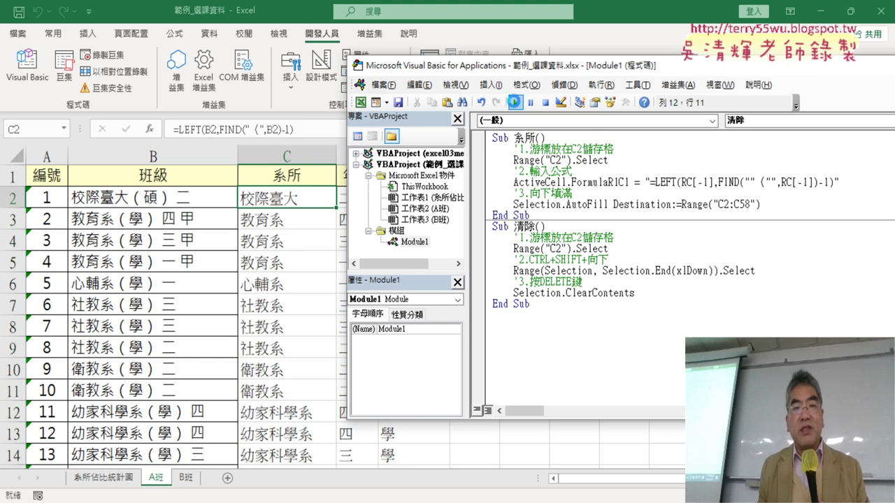
pyautogui.click(552, 179)
pyautogui.click(515, 102)
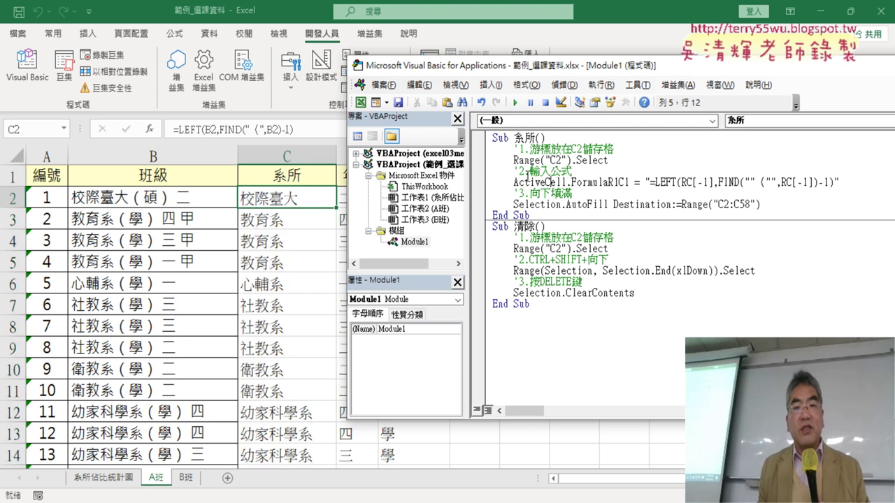
pyautogui.click(551, 256)
pyautogui.click(516, 102)
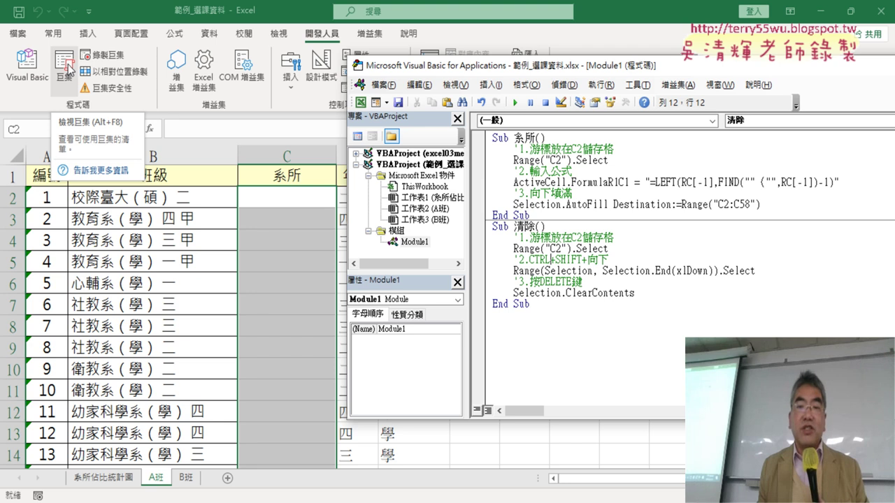
pyautogui.moveTo(601, 65)
pyautogui.mouseDown()
pyautogui.moveTo(518, 68)
pyautogui.moveTo(647, 87)
pyautogui.mouseUp()
pyautogui.click(587, 190)
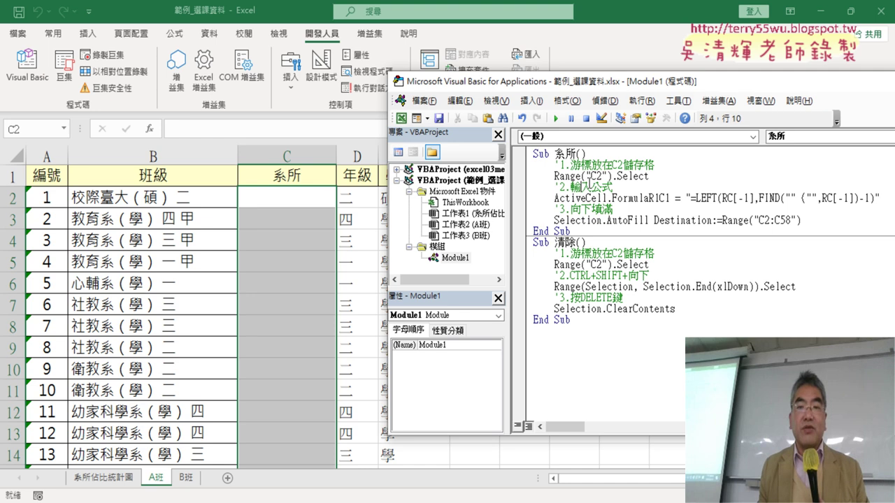
pyautogui.click(558, 119)
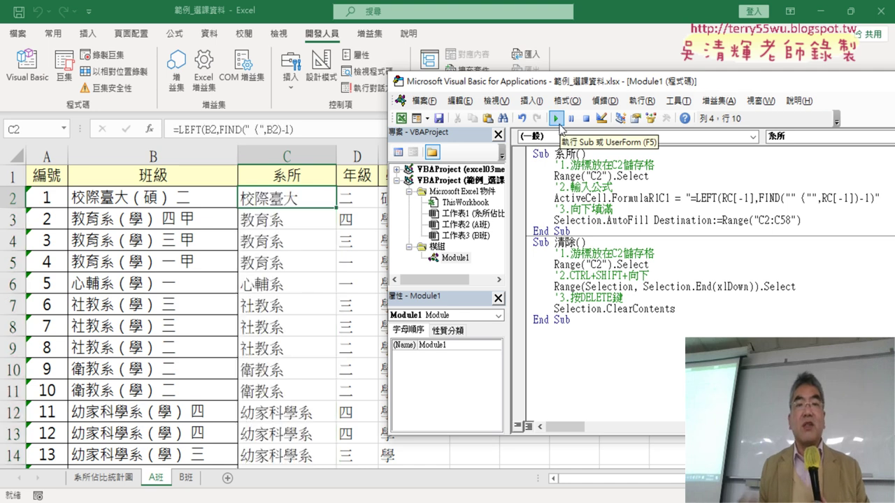
pyautogui.click(597, 299)
pyautogui.click(556, 119)
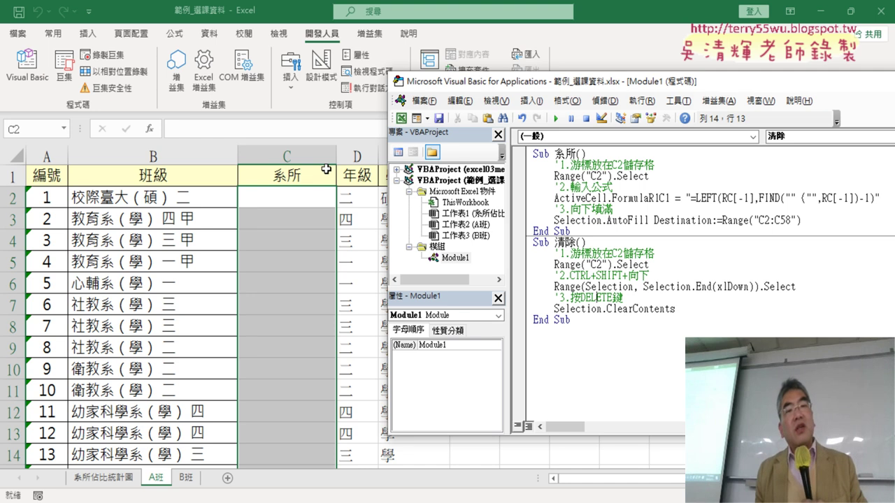
pyautogui.moveTo(529, 82); pyautogui.dragTo(599, 81)
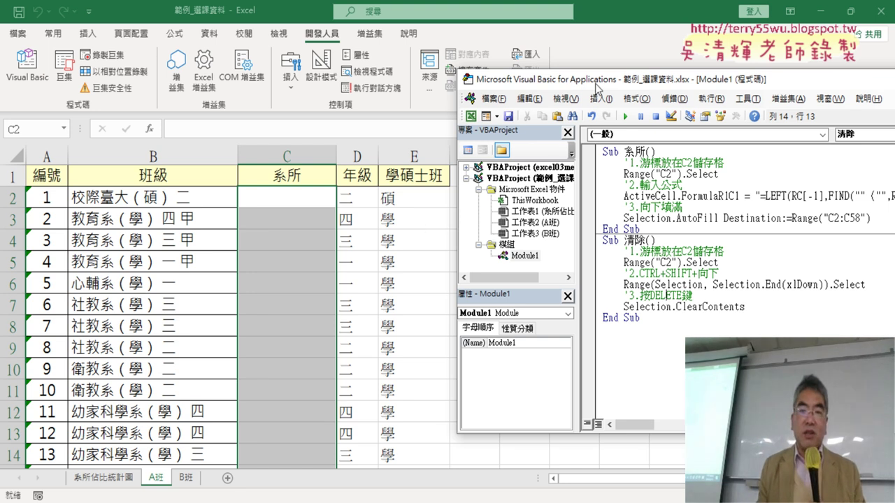
pyautogui.moveTo(599, 79); pyautogui.dragTo(518, 68)
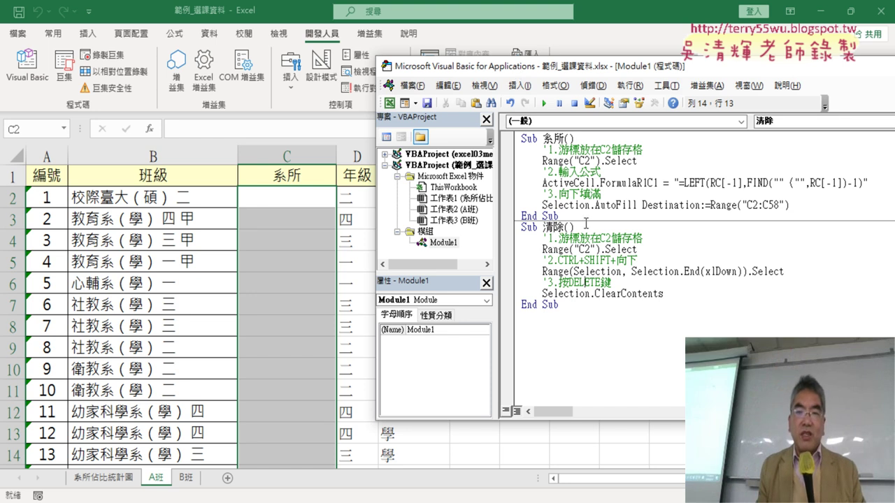
# Step: Copy the whole Sub 系所 block and paste a duplicate below its End Sub
pyautogui.moveTo(571, 216); pyautogui.dragTo(514, 139)
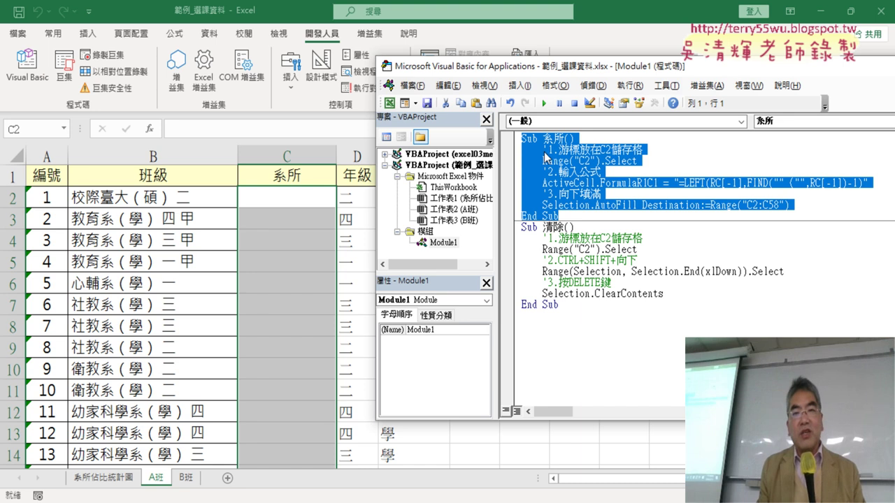
pyautogui.rightClick(556, 150)
pyautogui.click(535, 150)
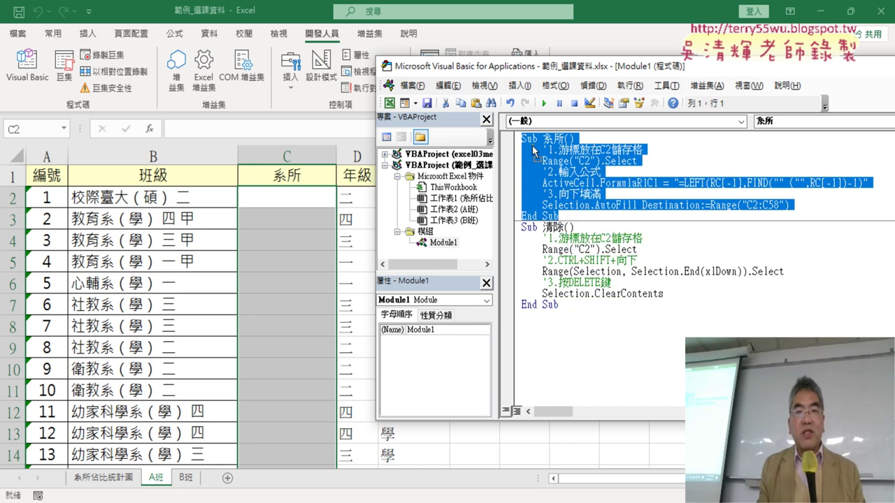
pyautogui.moveTo(524, 140); pyautogui.dragTo(561, 213)
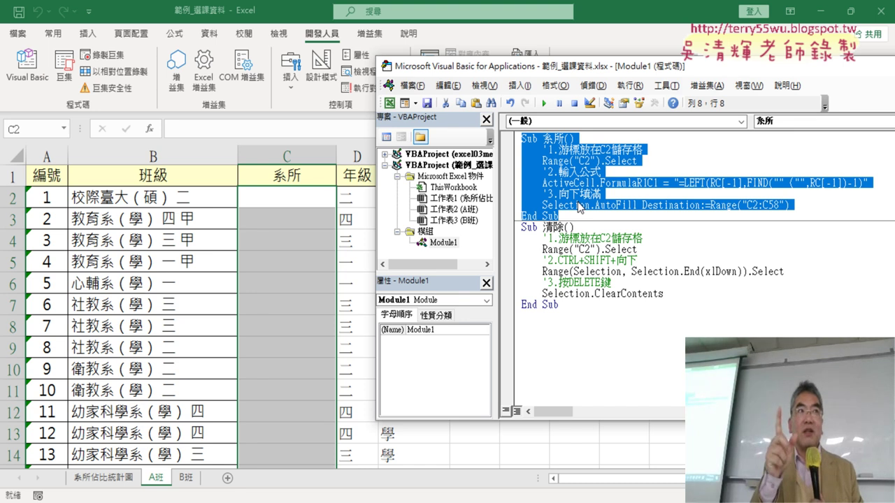
pyautogui.rightClick(580, 187)
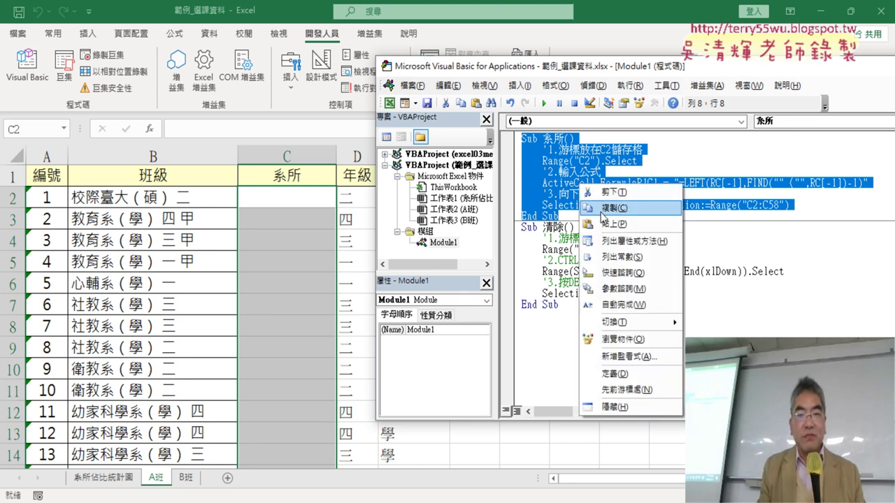
pyautogui.click(603, 207)
pyautogui.click(577, 220)
pyautogui.press('Return')
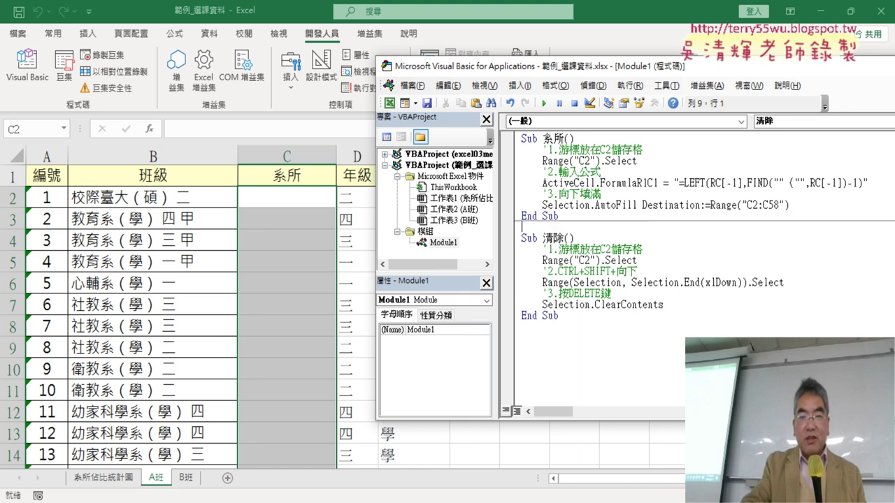
pyautogui.press('Return')
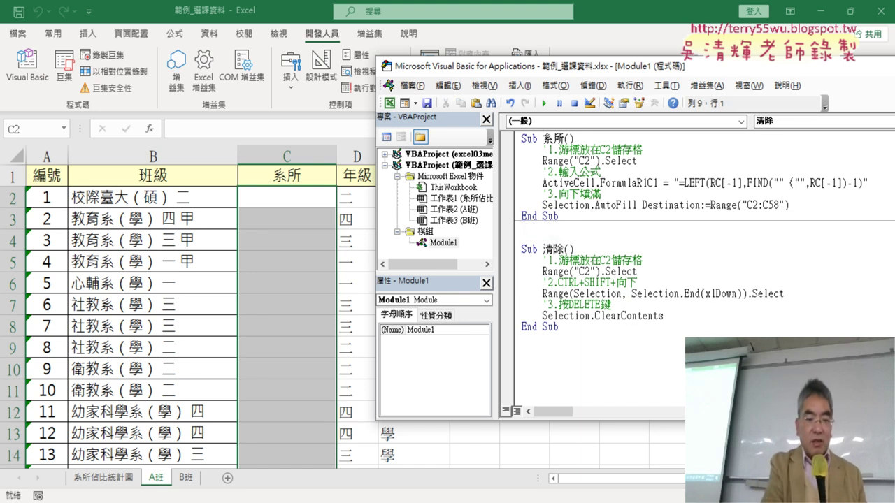
pyautogui.hotkey('ctrl', 'v')
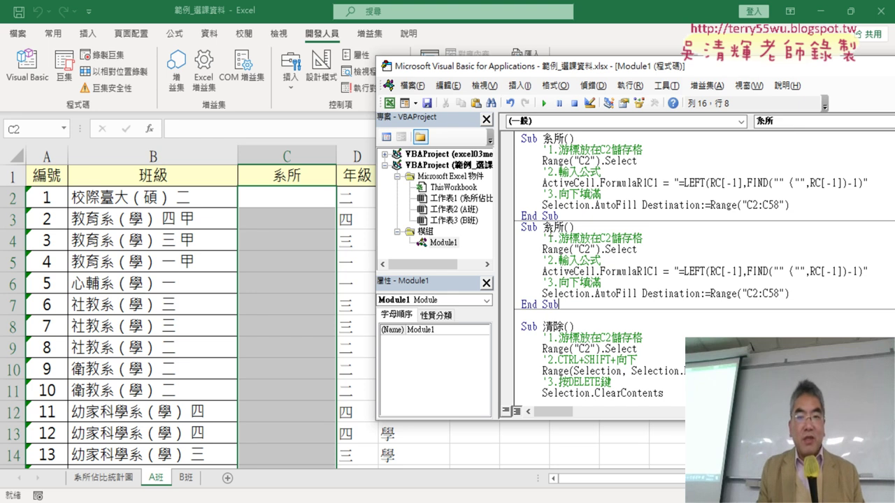
pyautogui.moveTo(543, 227); pyautogui.dragTo(553, 227)
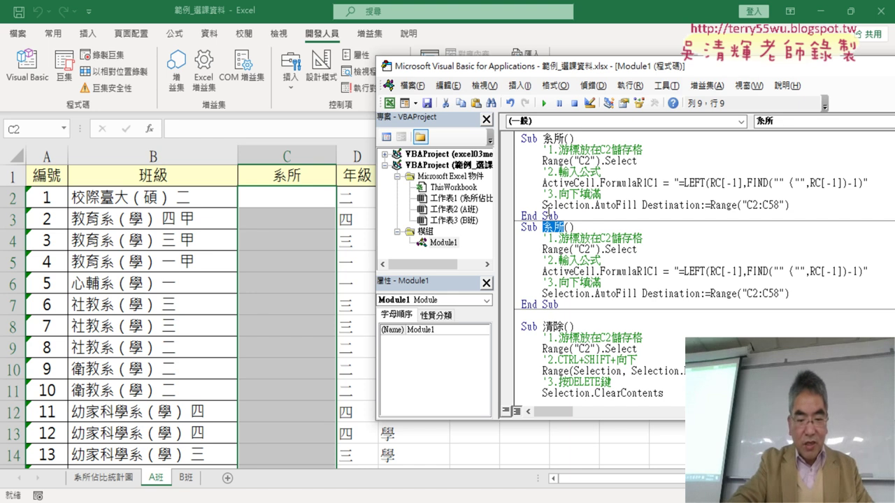
# Step: Rename the copied procedure to 年級 and change its Range("C2") to Range("D2")
pyautogui.write('ㄋㄧㄢ')
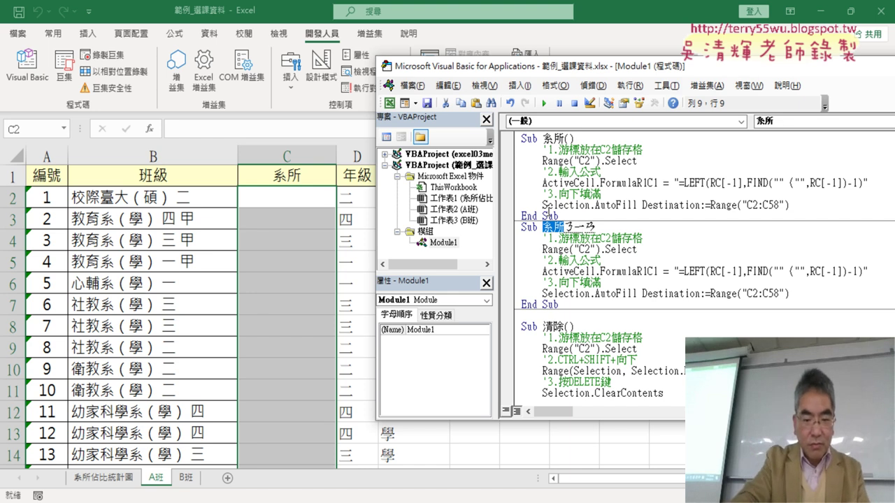
pyautogui.press('BackSpace')
pyautogui.press('BackSpace')
pyautogui.press('BackSpace')
pyautogui.write('年級')
pyautogui.press('Return')
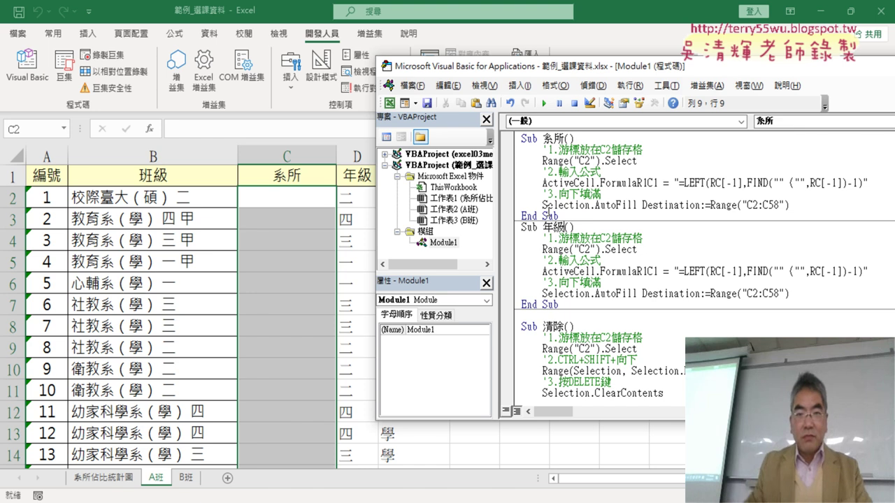
pyautogui.click(634, 272)
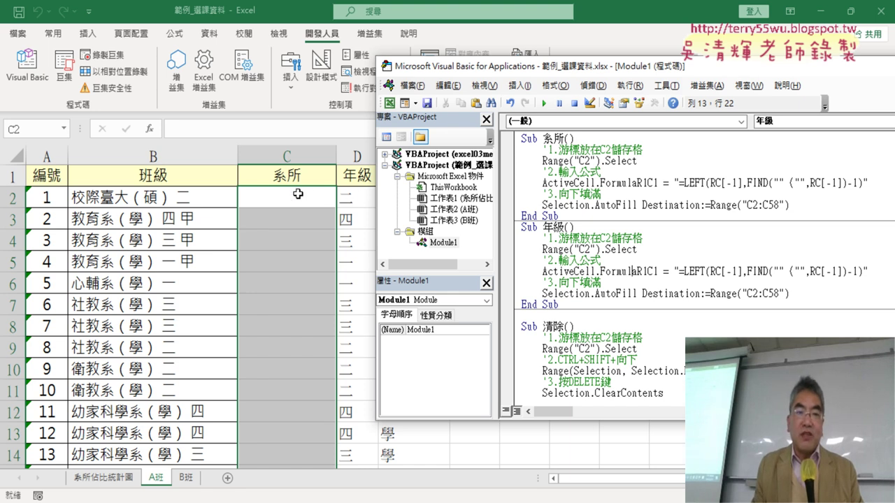
pyautogui.moveTo(470, 73); pyautogui.dragTo(520, 73)
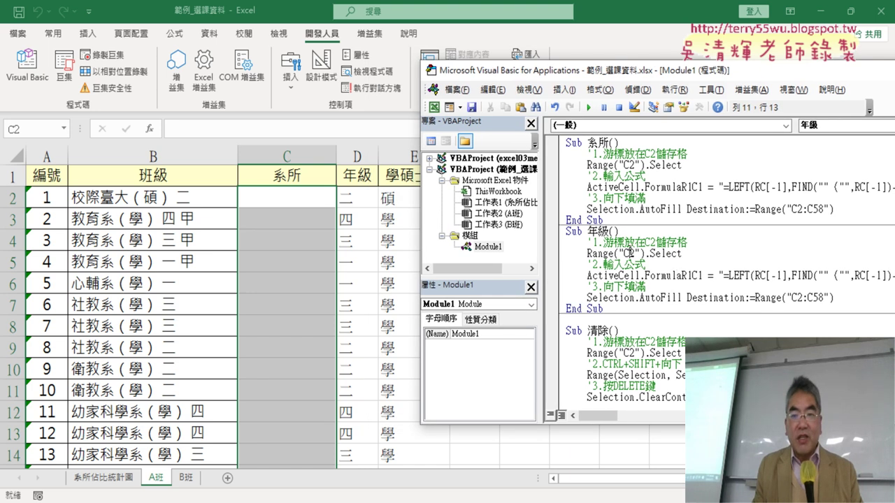
pyautogui.press('BackSpace')
pyautogui.write('D')
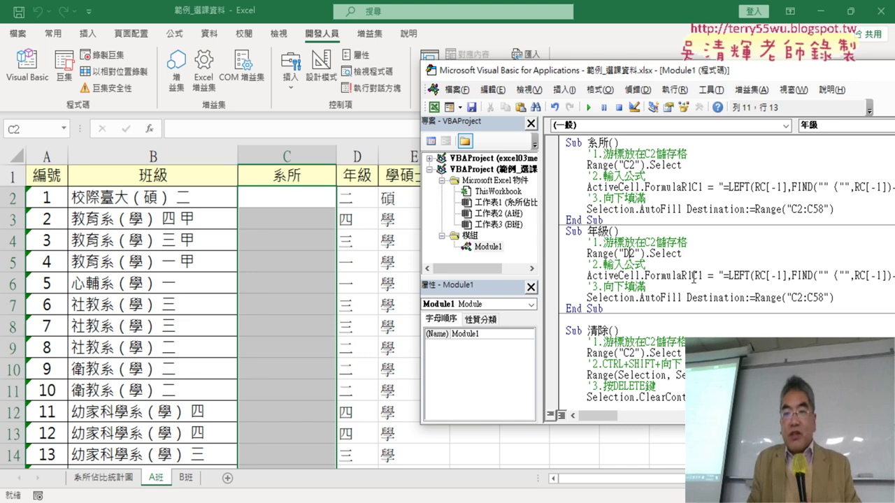
pyautogui.moveTo(672, 74)
pyautogui.mouseDown()
pyautogui.moveTo(634, 54)
pyautogui.moveTo(645, 52)
pyautogui.mouseUp()
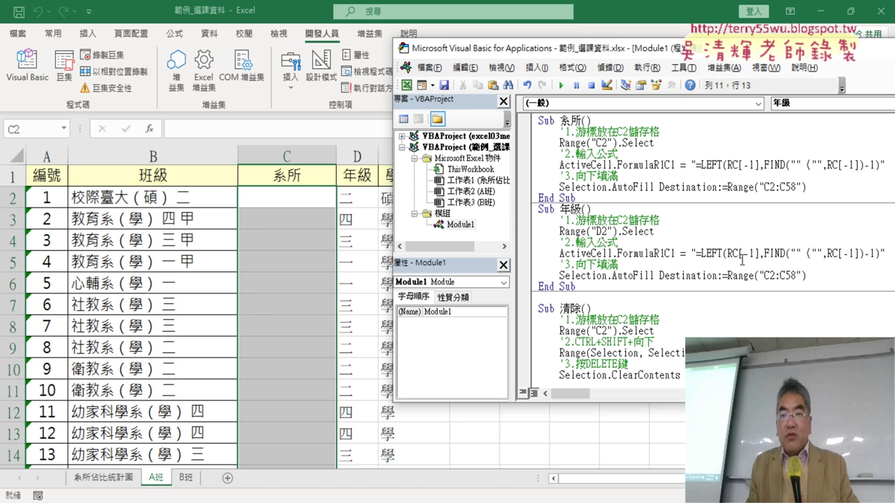
pyautogui.moveTo(655, 254); pyautogui.dragTo(681, 254)
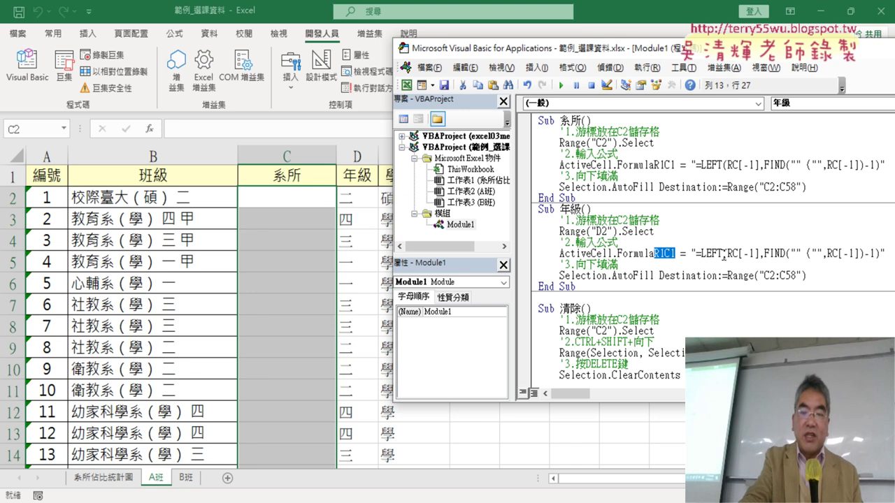
# Step: Change FormulaR1C1 to Formula and empty the old LEFT formula string in 年級
pyautogui.press('BackSpace')
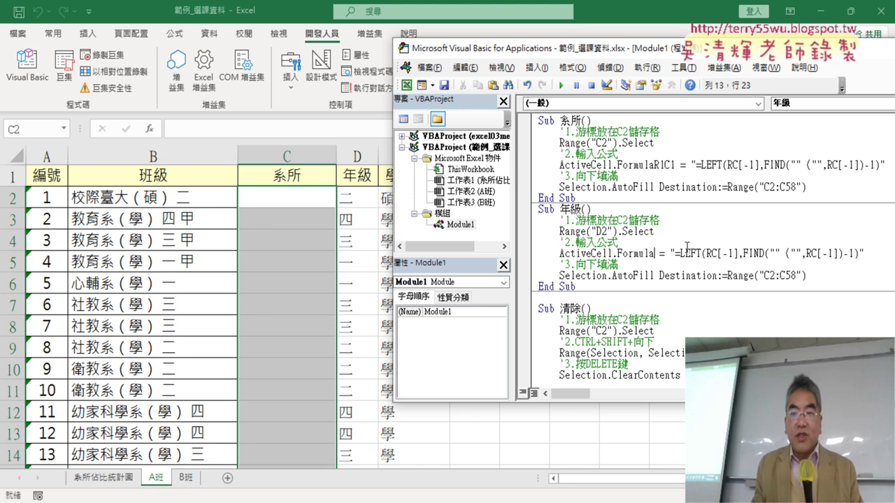
pyautogui.moveTo(677, 254); pyautogui.dragTo(860, 252)
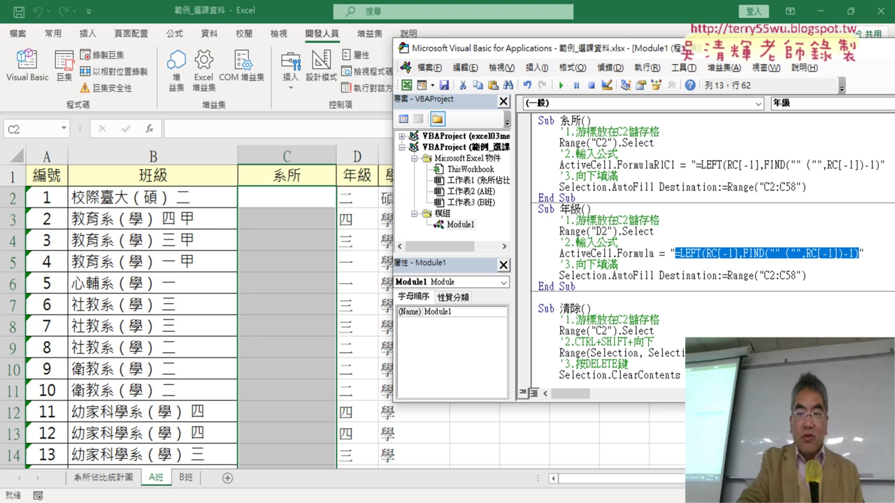
pyautogui.press('BackSpace')
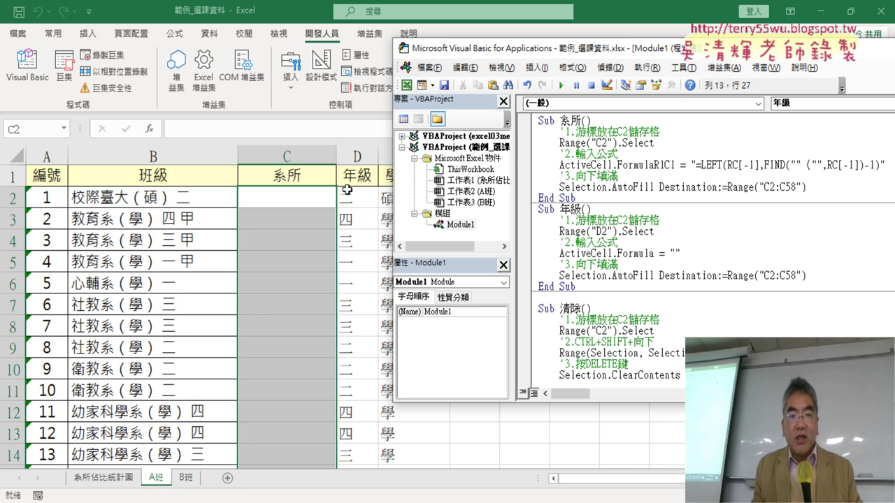
pyautogui.click(354, 199)
pyautogui.click(26, 66)
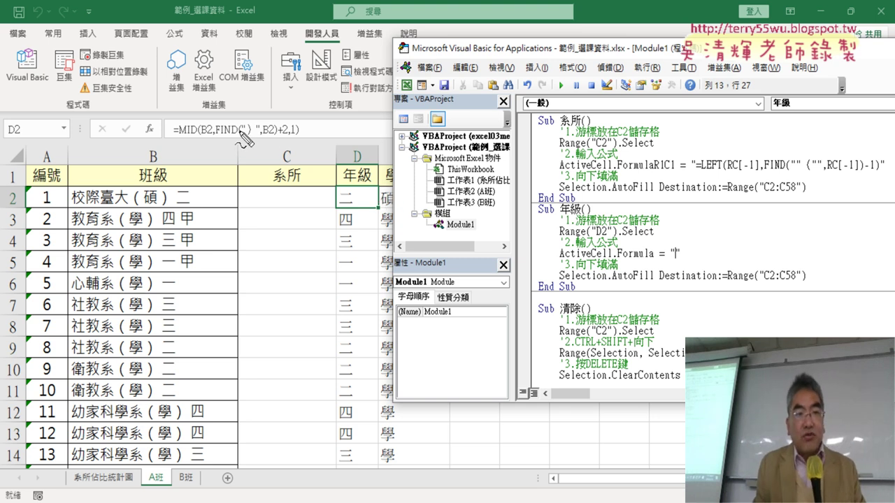
pyautogui.moveTo(243, 123); pyautogui.dragTo(257, 125)
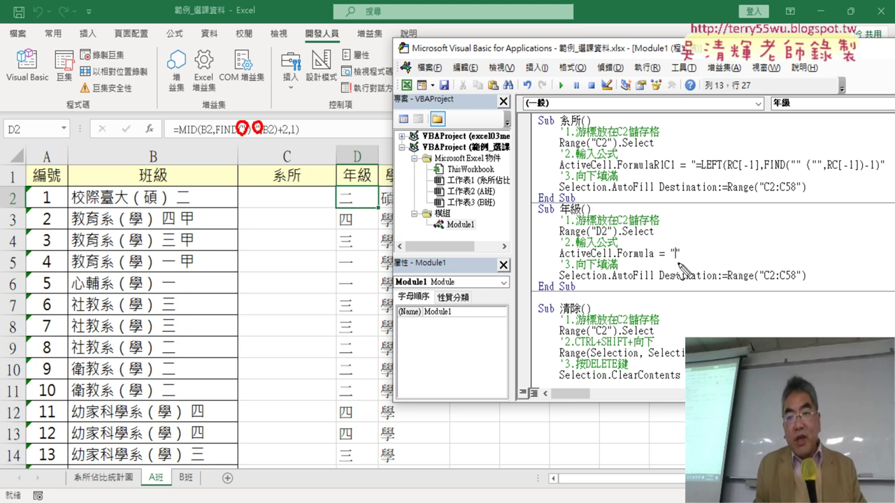
pyautogui.moveTo(675, 247); pyautogui.dragTo(679, 251)
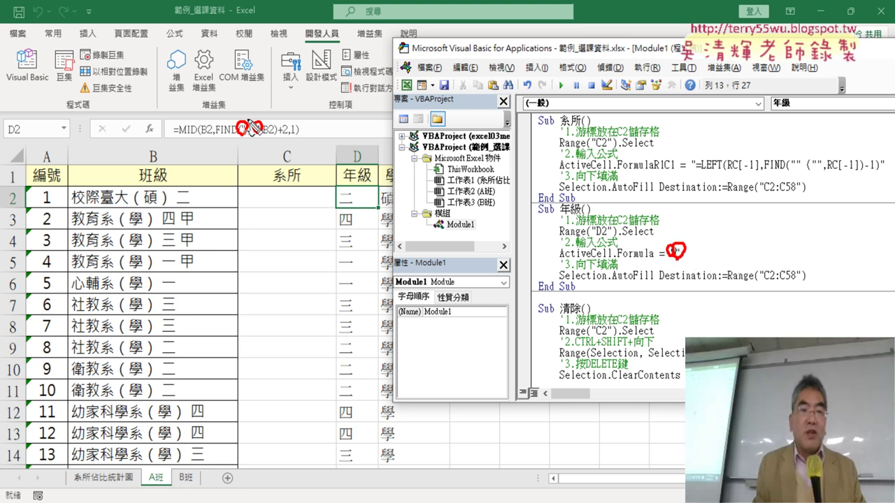
pyautogui.moveTo(248, 117)
pyautogui.mouseDown()
pyautogui.moveTo(476, 90)
pyautogui.moveTo(657, 228)
pyautogui.mouseUp()
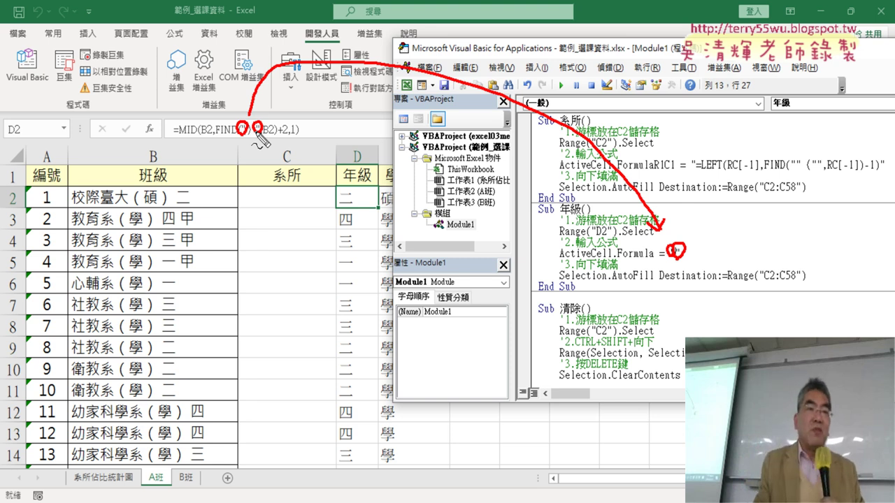
pyautogui.moveTo(244, 142)
pyautogui.mouseDown()
pyautogui.moveTo(243, 169)
pyautogui.moveTo(250, 160)
pyautogui.moveTo(239, 201)
pyautogui.moveTo(254, 200)
pyautogui.mouseUp()
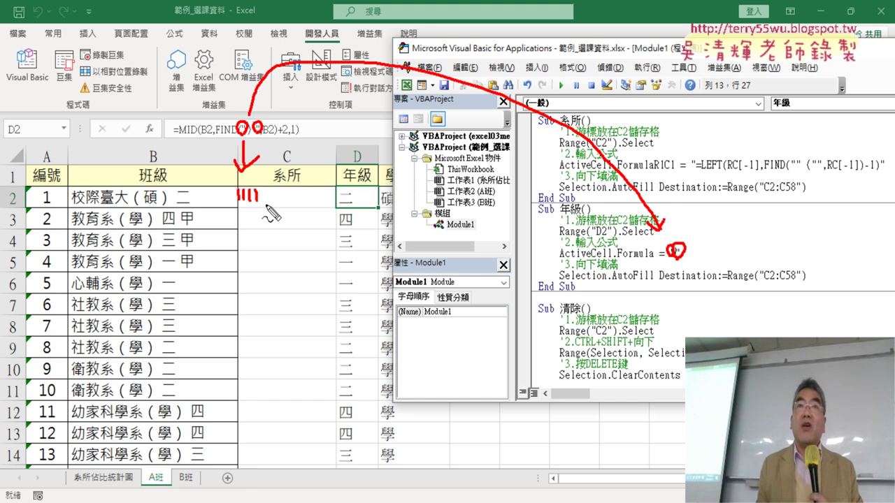
pyautogui.press('Escape')
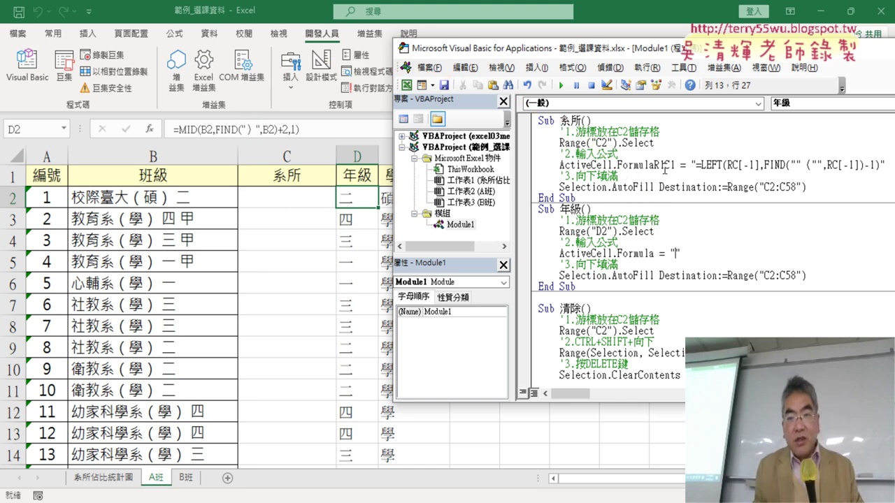
pyautogui.write('"')
pyautogui.moveTo(654, 165); pyautogui.dragTo(672, 165)
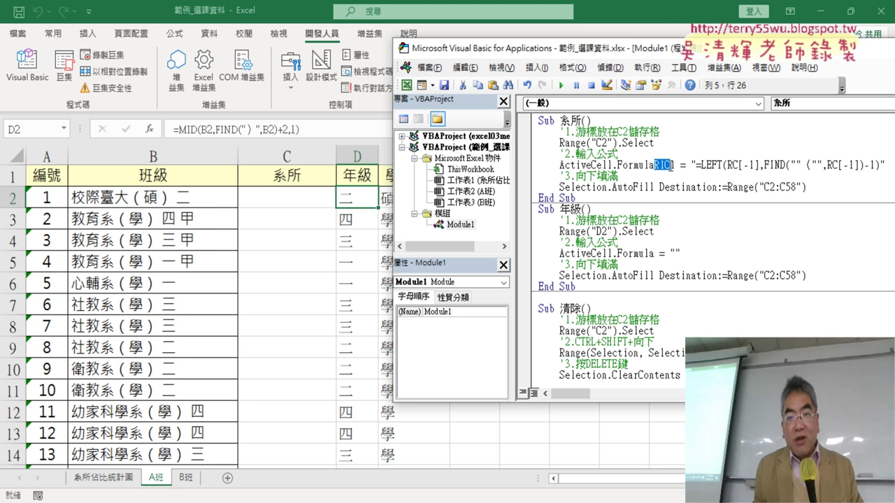
pyautogui.click(676, 253)
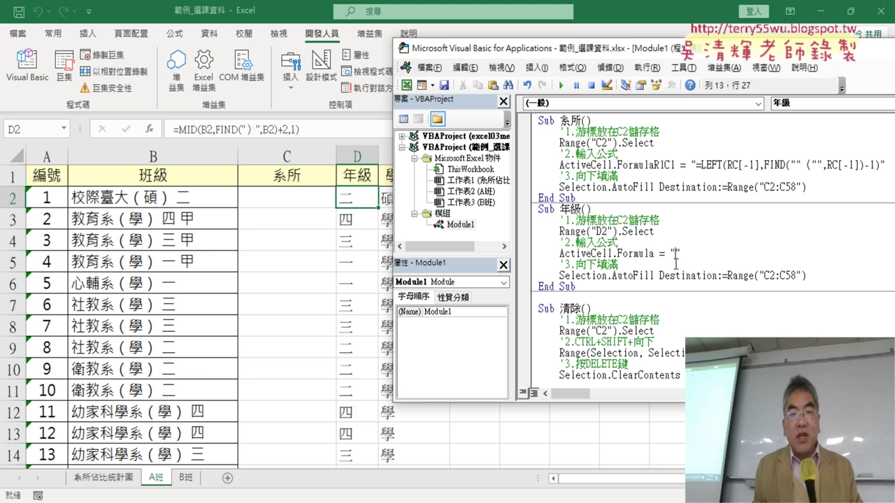
# Step: Copy the MID formula text from D2's formula bar without changing the cell, then return to VBA
pyautogui.click(310, 133)
pyautogui.click(301, 133)
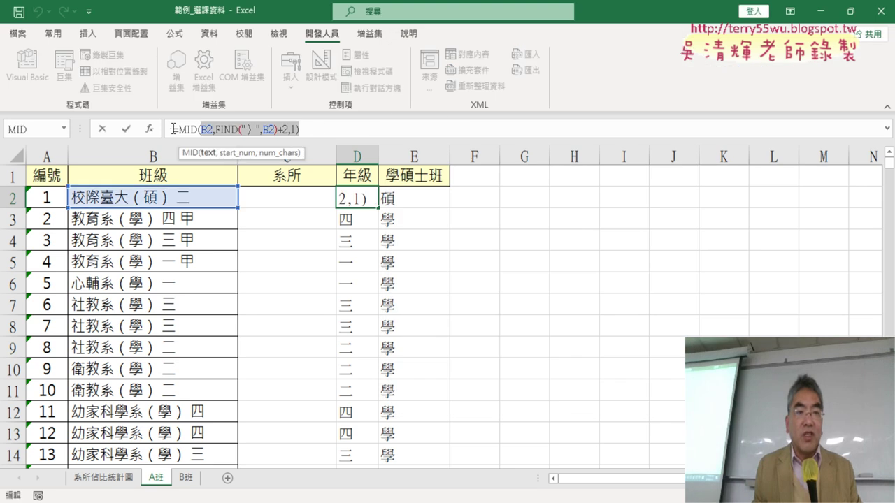
pyautogui.moveTo(173, 130); pyautogui.dragTo(289, 130)
pyautogui.rightClick(275, 129)
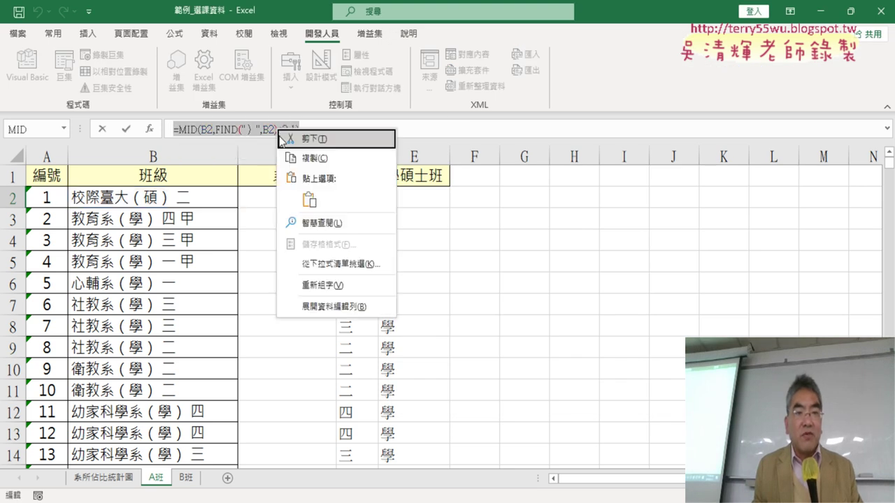
pyautogui.click(317, 157)
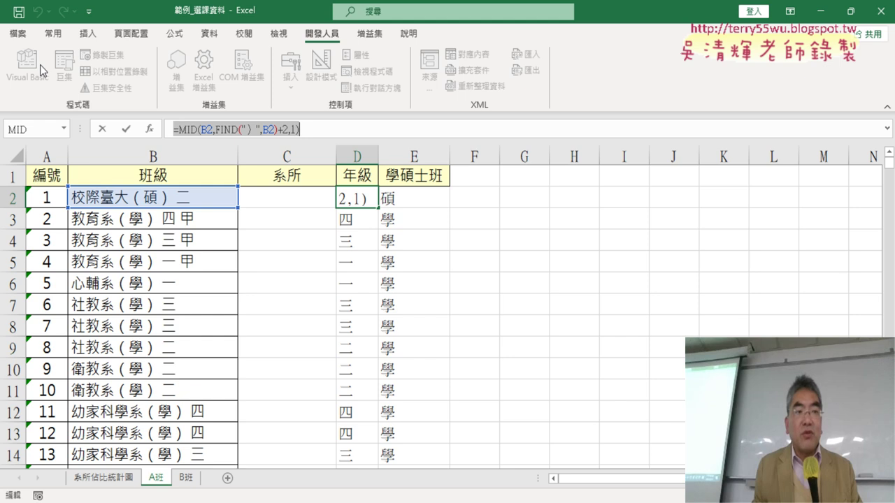
pyautogui.click(106, 130)
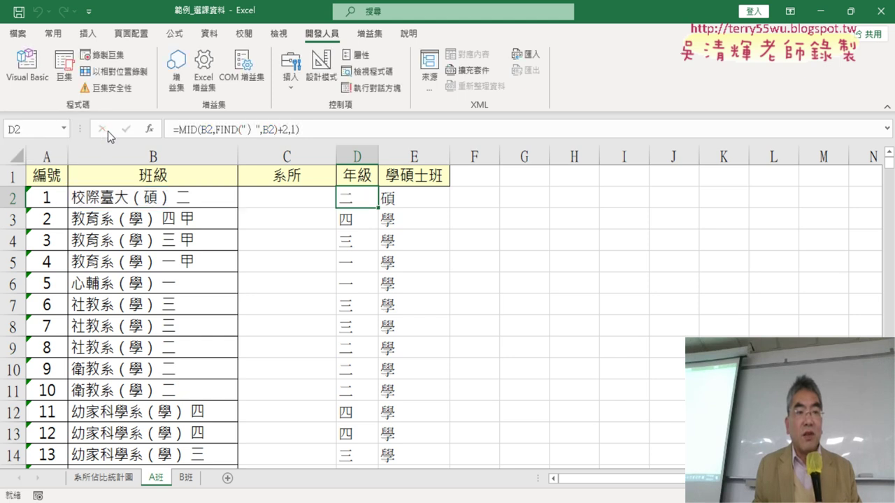
pyautogui.click(28, 70)
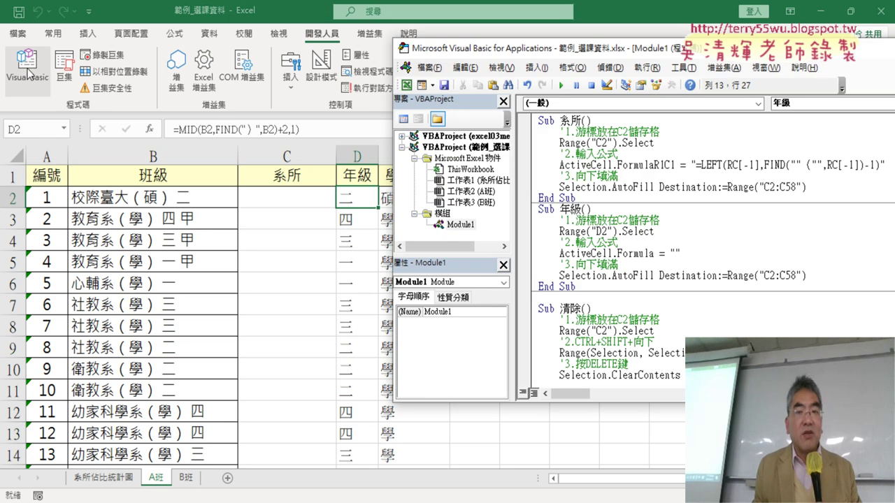
# Step: Paste the MID formula into ActiveCell.Formula, double its inner quotes, and fill D2:D58
pyautogui.rightClick(676, 253)
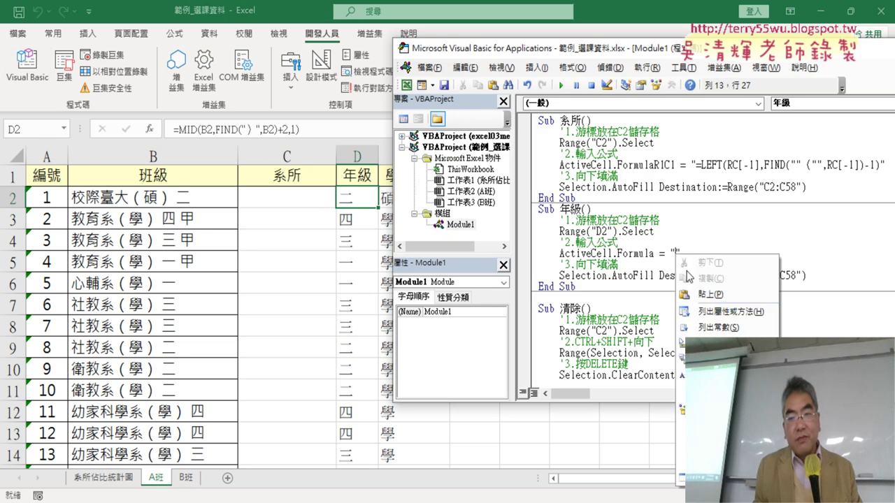
pyautogui.click(709, 298)
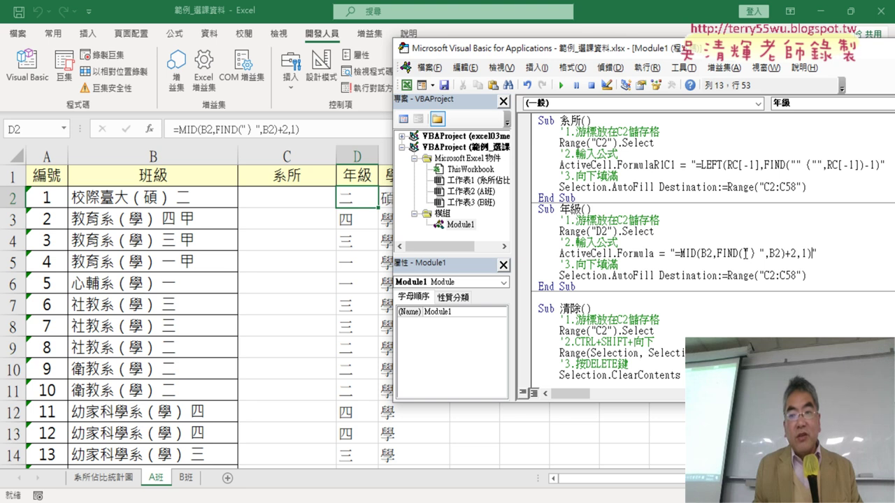
pyautogui.moveTo(749, 253); pyautogui.dragTo(743, 253)
pyautogui.press('Right')
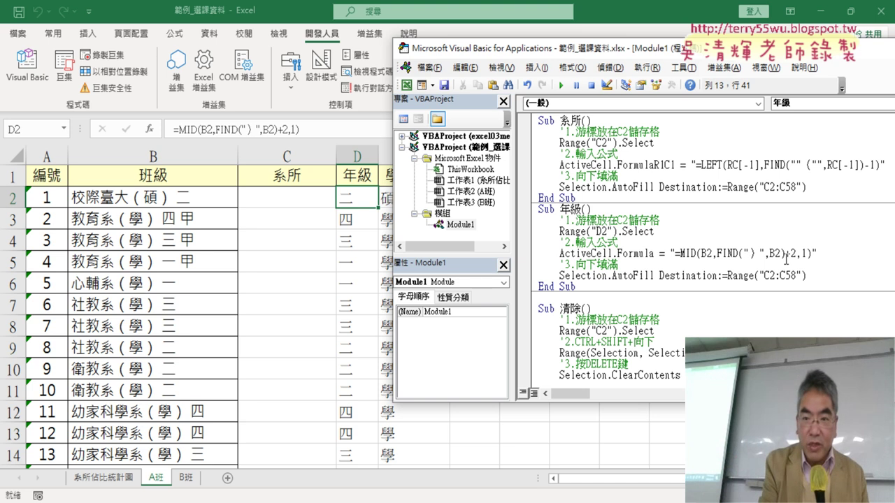
pyautogui.write('"')
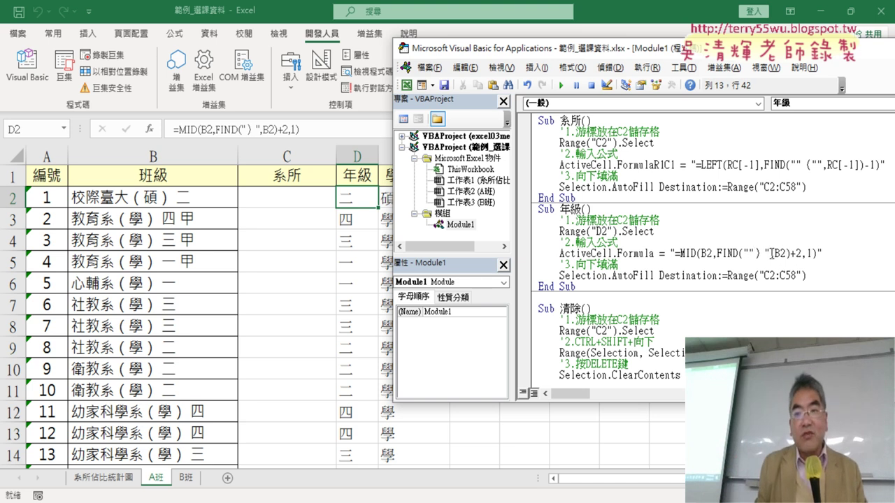
pyautogui.write('"')
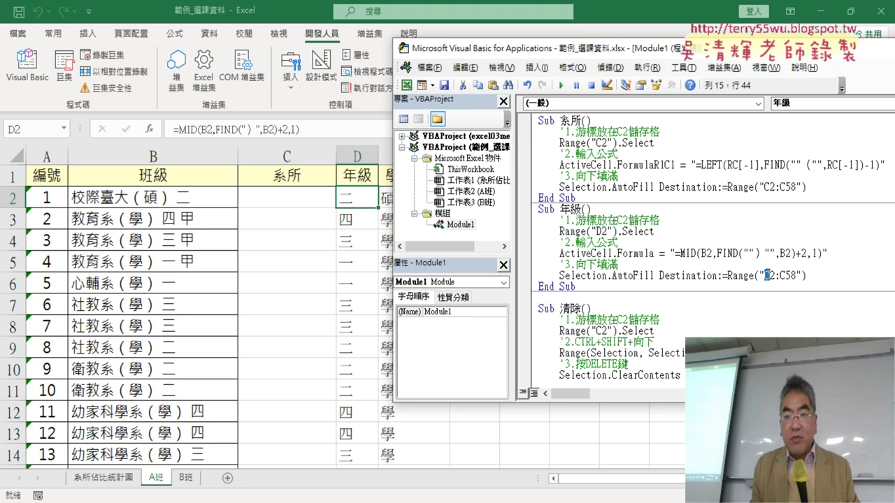
pyautogui.write('D')
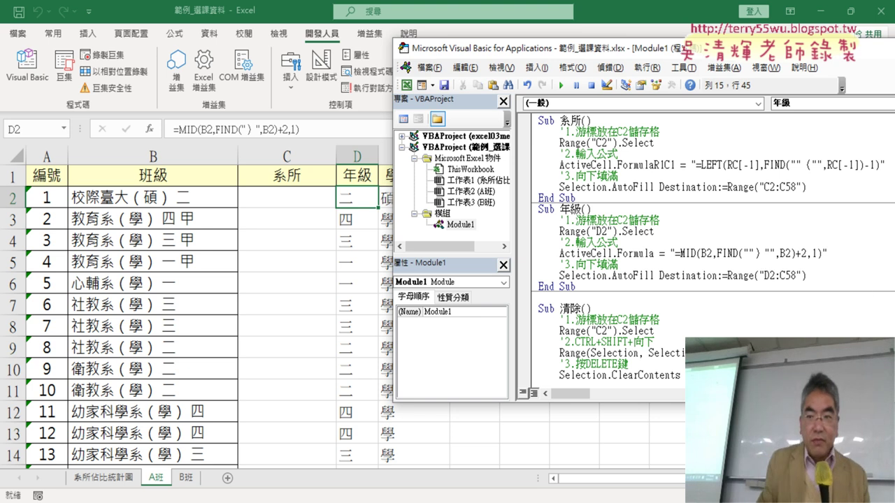
pyautogui.moveTo(786, 275); pyautogui.dragTo(781, 275)
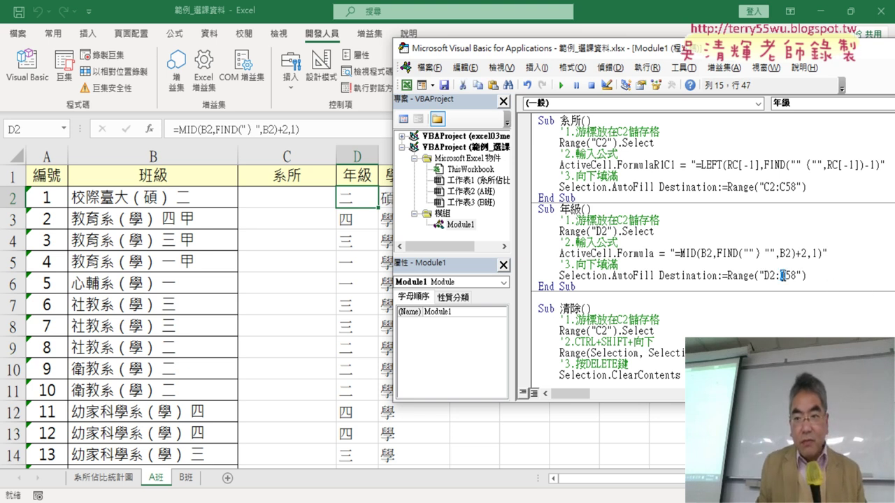
pyautogui.write('D')
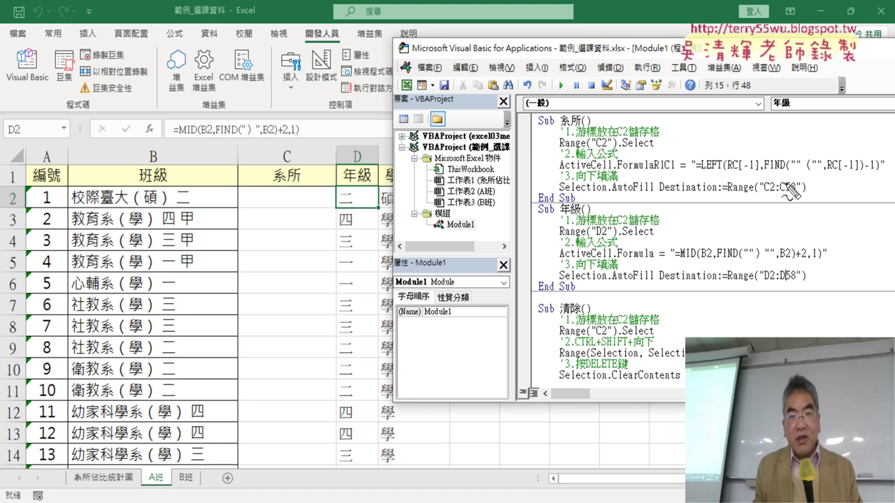
pyautogui.moveTo(592, 205)
pyautogui.mouseDown()
pyautogui.moveTo(543, 201)
pyautogui.moveTo(516, 260)
pyautogui.moveTo(493, 280)
pyautogui.mouseUp()
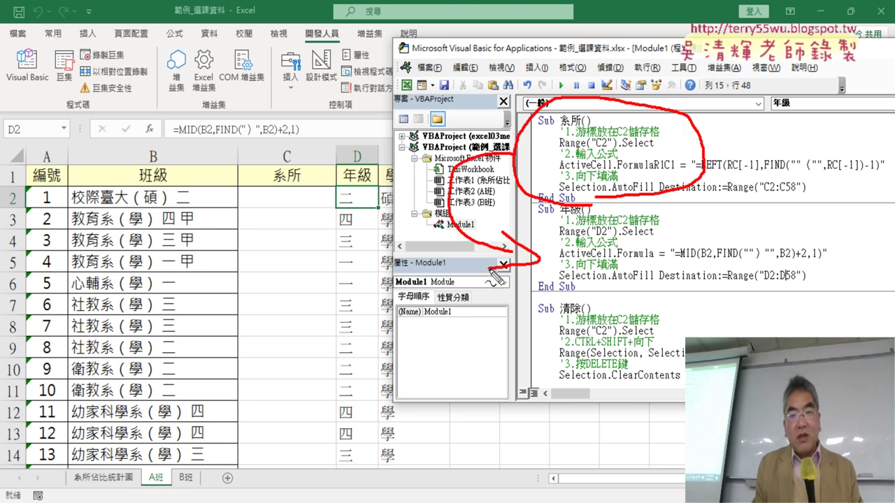
pyautogui.moveTo(504, 188); pyautogui.dragTo(490, 237)
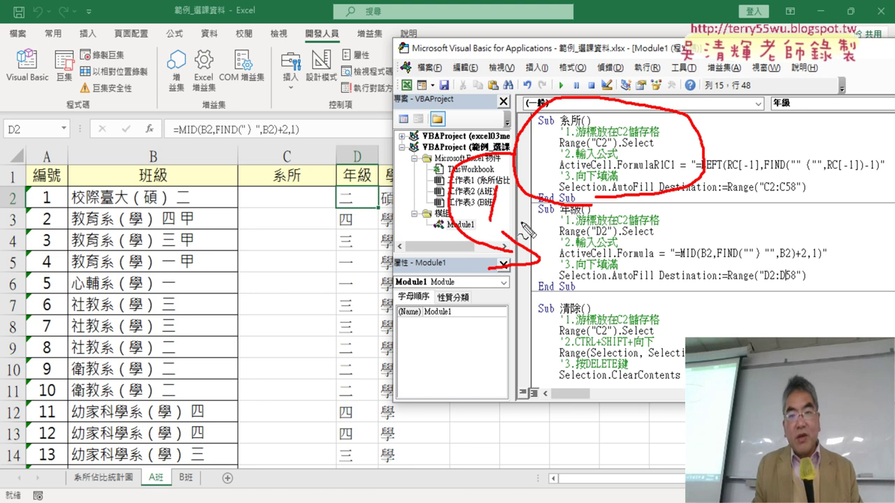
pyautogui.moveTo(593, 237); pyautogui.dragTo(599, 240)
pyautogui.moveTo(599, 147); pyautogui.dragTo(608, 146)
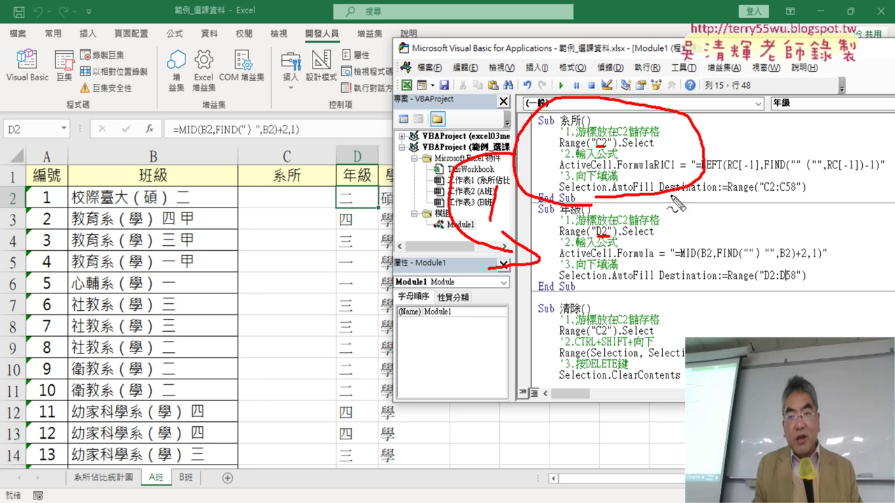
pyautogui.moveTo(655, 169); pyautogui.dragTo(676, 169)
pyautogui.moveTo(659, 146)
pyautogui.mouseDown()
pyautogui.moveTo(672, 158)
pyautogui.moveTo(659, 158)
pyautogui.mouseUp()
pyautogui.moveTo(655, 236)
pyautogui.mouseDown()
pyautogui.moveTo(664, 246)
pyautogui.moveTo(655, 246)
pyautogui.moveTo(800, 262)
pyautogui.mouseUp()
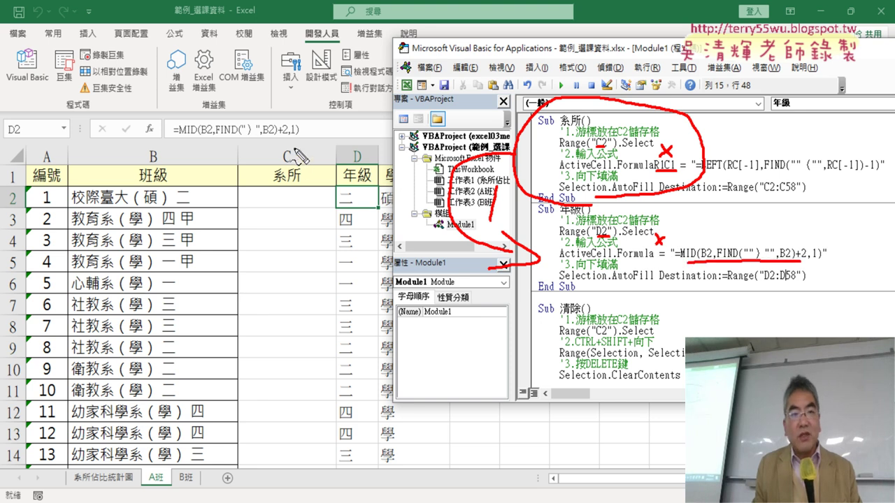
pyautogui.moveTo(300, 149); pyautogui.dragTo(318, 130)
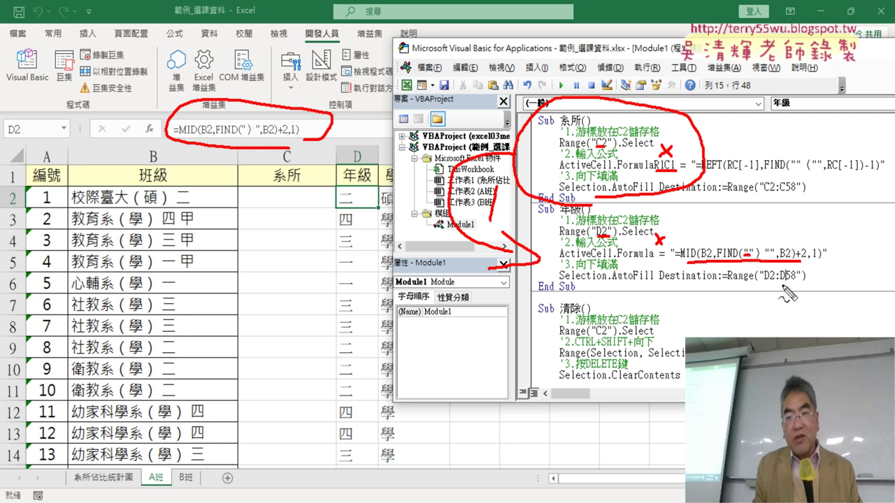
pyautogui.moveTo(765, 280); pyautogui.dragTo(797, 279)
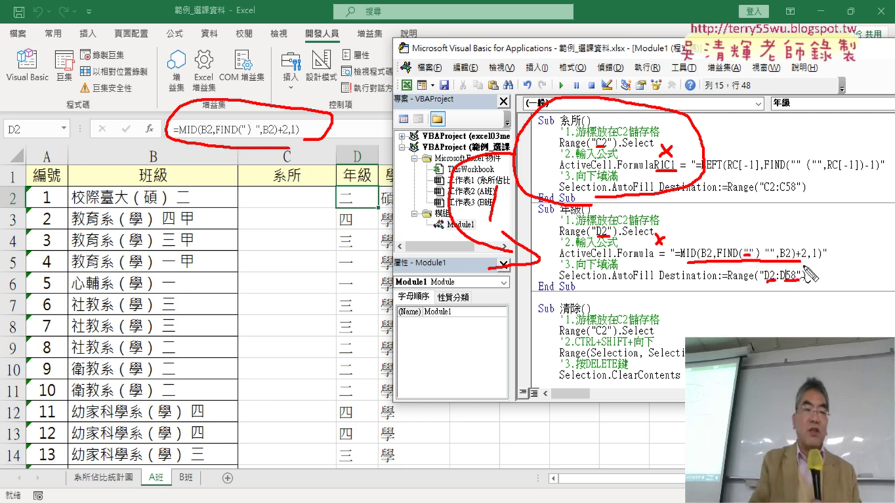
pyautogui.press('Escape')
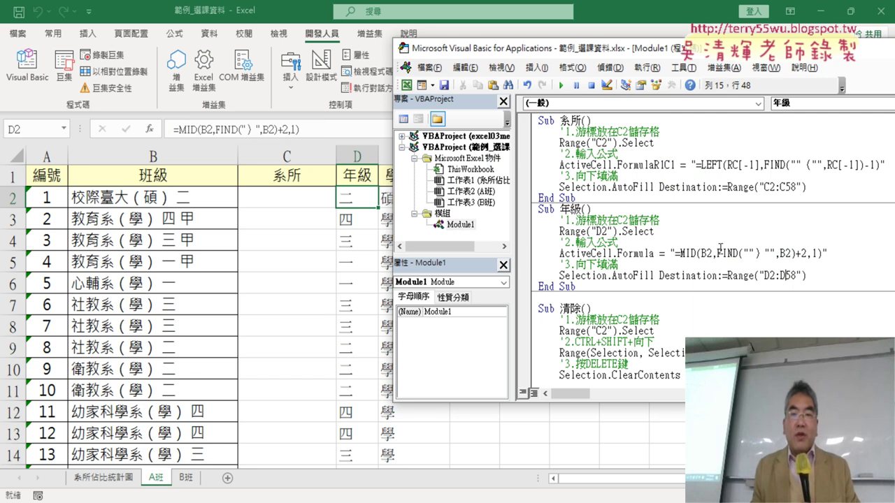
# Step: Extend the 清除 macro's starting selection from Range("C2") to Range("C2:D2")
pyautogui.click(651, 261)
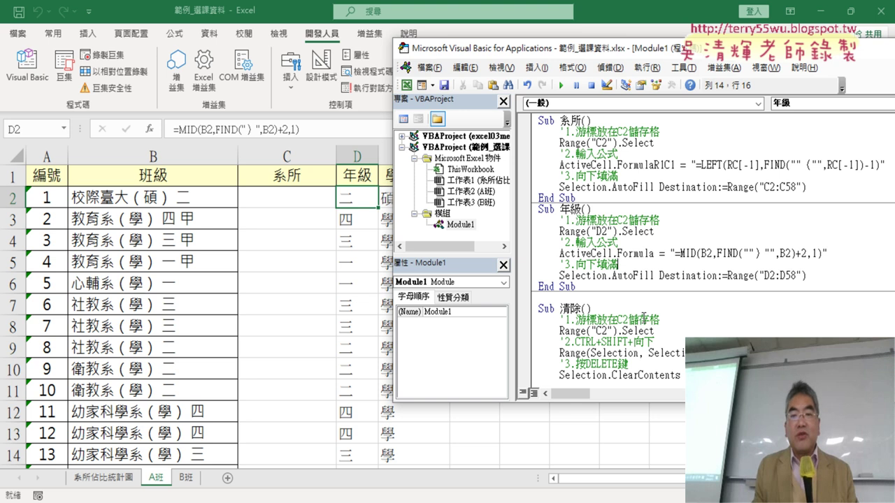
pyautogui.scroll(-1, 657, 308)
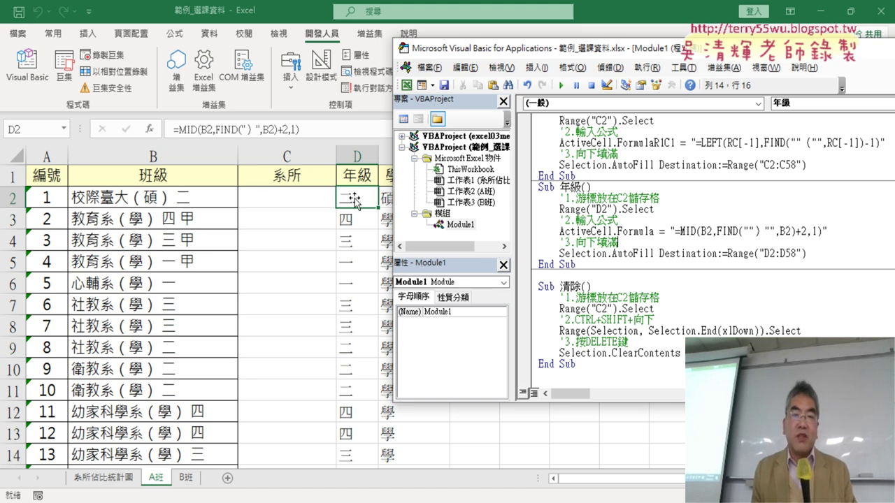
pyautogui.click(623, 329)
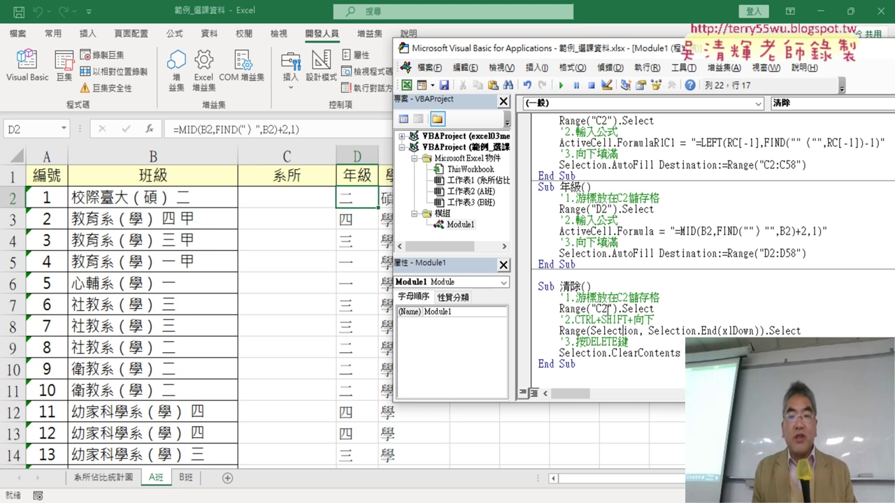
pyautogui.moveTo(618, 56); pyautogui.dragTo(654, 57)
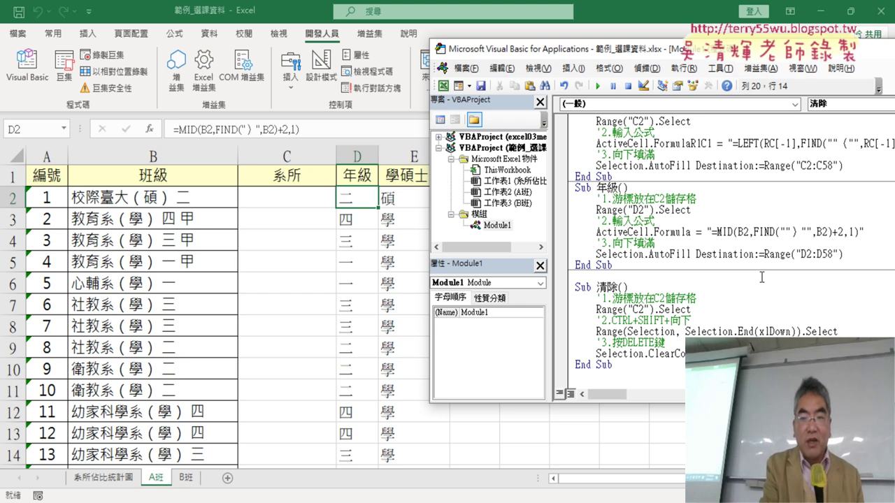
pyautogui.write(':')
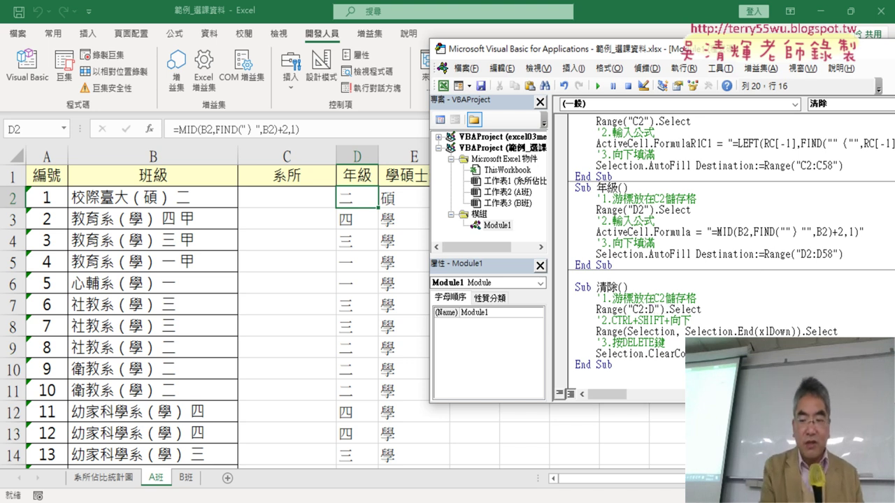
pyautogui.write('D2')
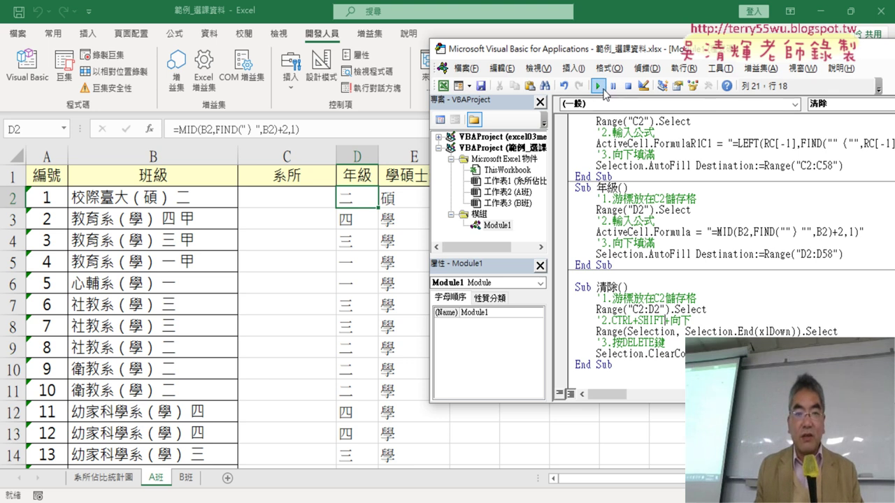
# Step: Run 清除 to empty columns C and D, then run 年級 and 系所 to refill grades and departments
pyautogui.click(598, 85)
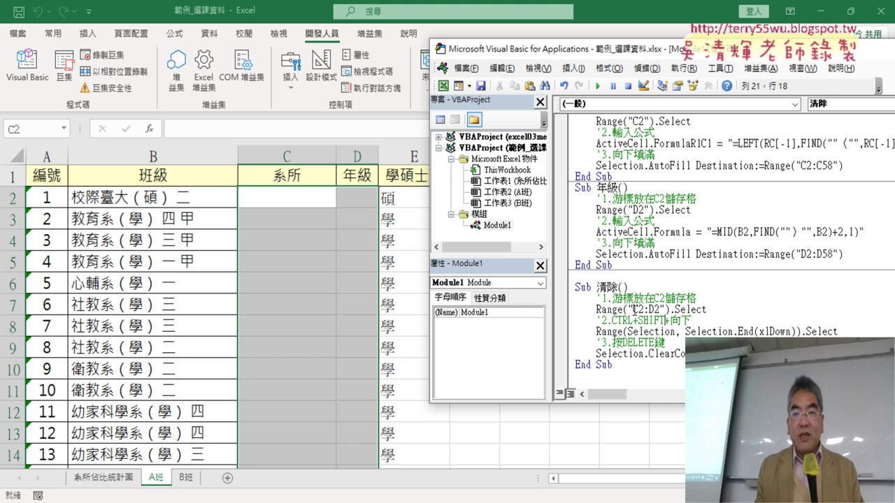
pyautogui.moveTo(634, 309); pyautogui.dragTo(660, 309)
pyautogui.click(649, 309)
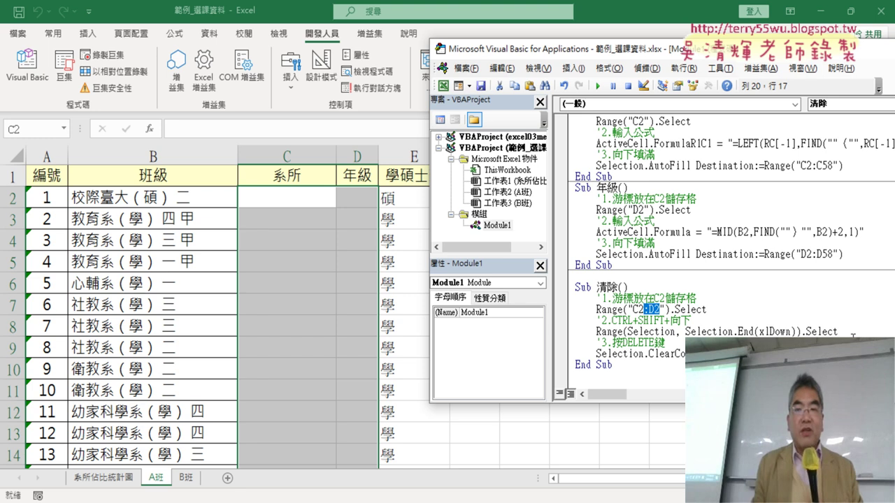
pyautogui.click(643, 221)
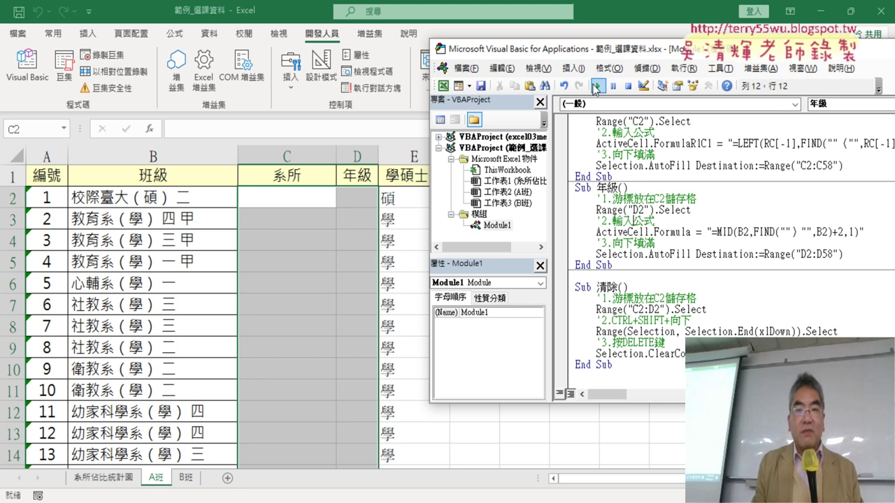
pyautogui.click(595, 87)
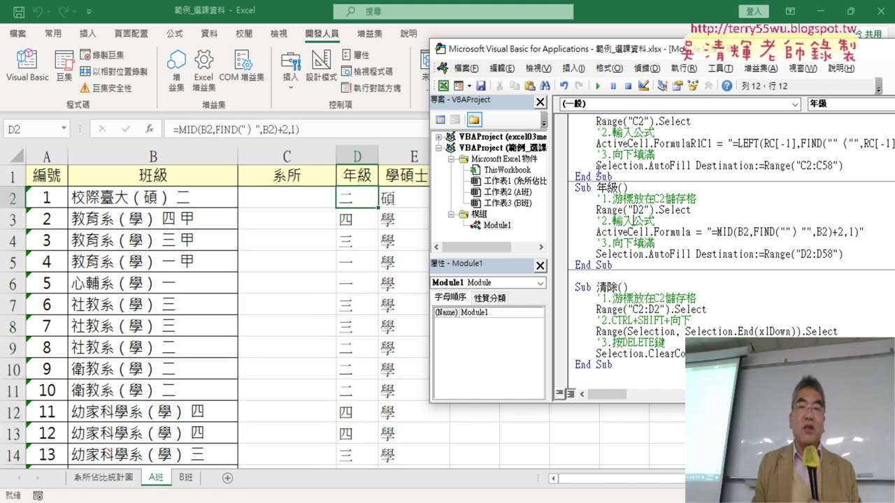
pyautogui.click(658, 143)
pyautogui.click(598, 86)
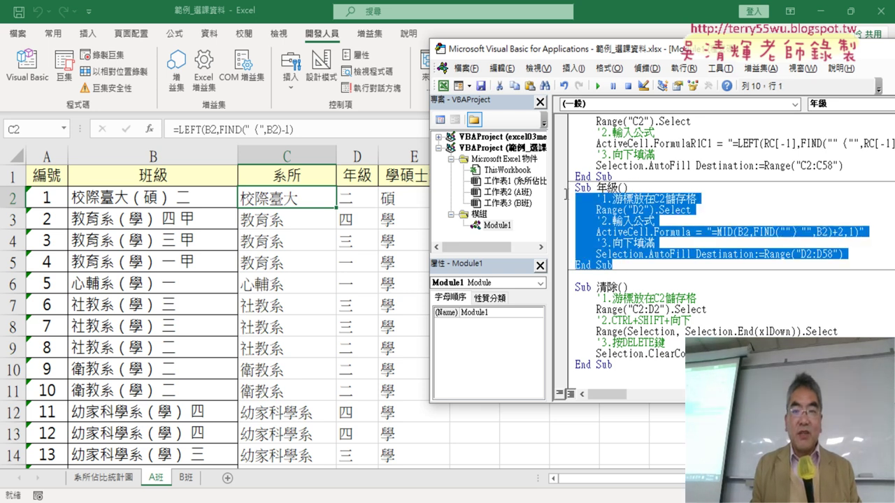
# Step: Duplicate the whole 年級 procedure, pasting the copy just above Sub 清除()
pyautogui.moveTo(626, 268); pyautogui.dragTo(575, 188)
pyautogui.rightClick(595, 204)
pyautogui.click(624, 225)
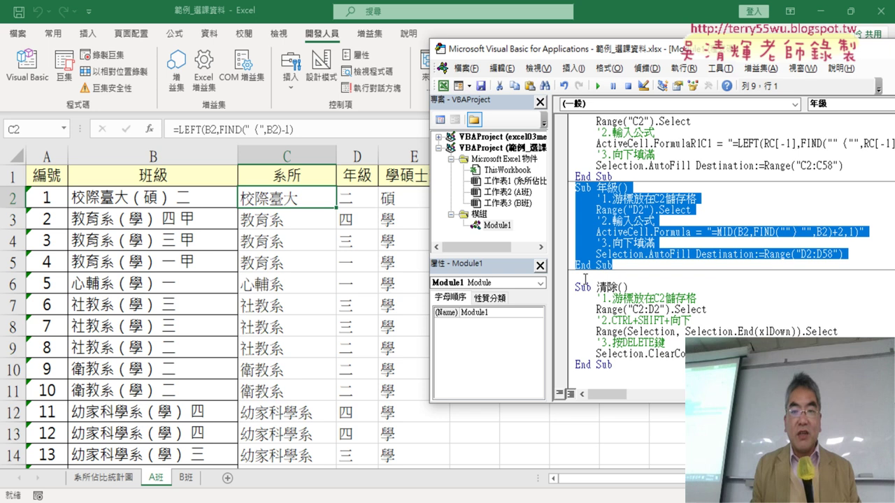
pyautogui.click(638, 280)
pyautogui.hotkey('ctrl', 'v')
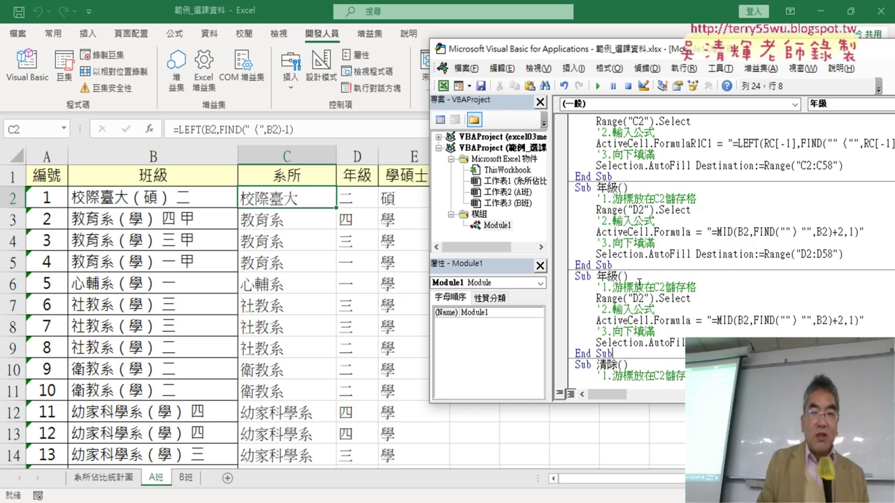
# Step: Copy the 學碩士班 header text from cell E1 in Excel, then return to the code
pyautogui.click(391, 175)
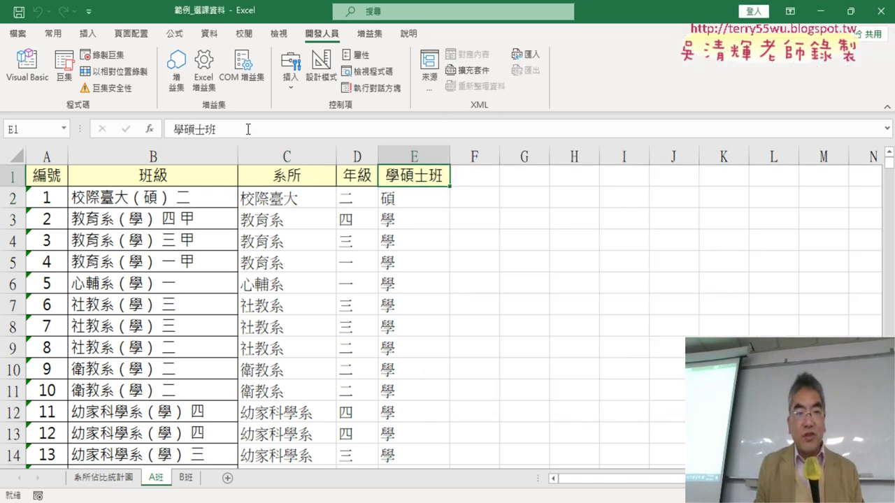
pyautogui.moveTo(246, 129); pyautogui.dragTo(102, 128)
pyautogui.rightClick(196, 131)
pyautogui.press('Escape')
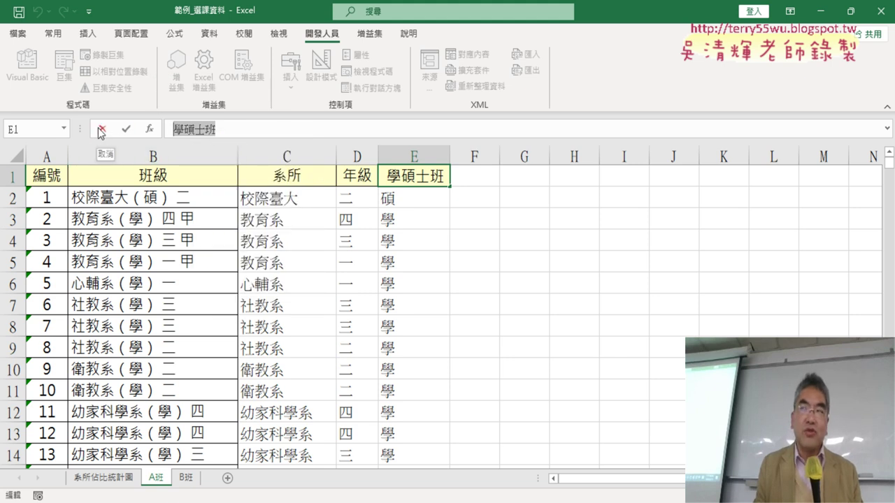
pyautogui.click(101, 131)
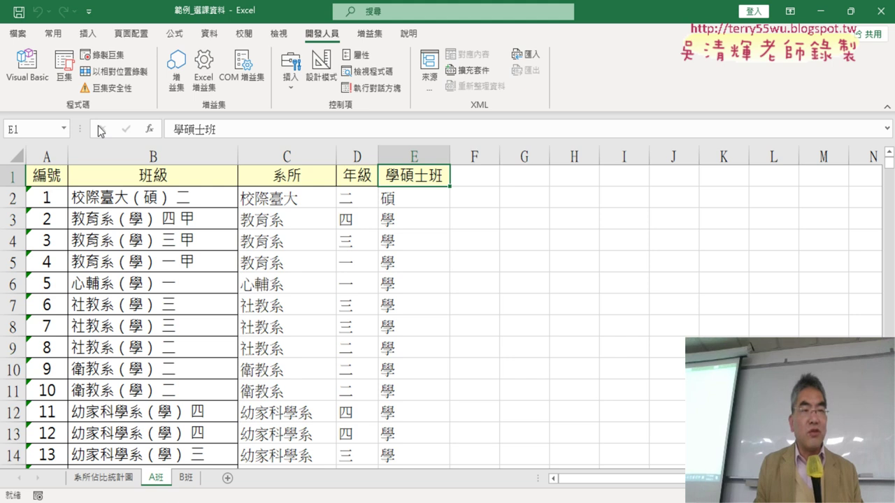
pyautogui.click(27, 67)
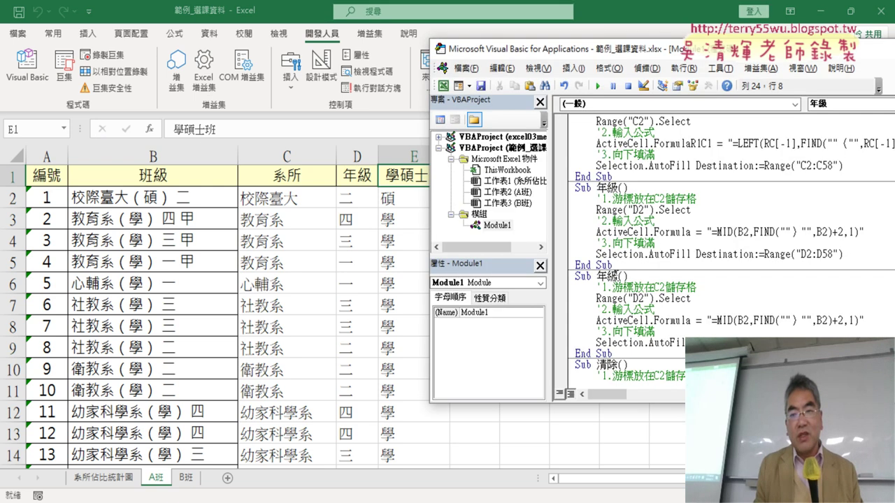
# Step: Rename the duplicate procedure to 學碩士班 and change its starting cell from D2 to E2
pyautogui.doubleClick(605, 276)
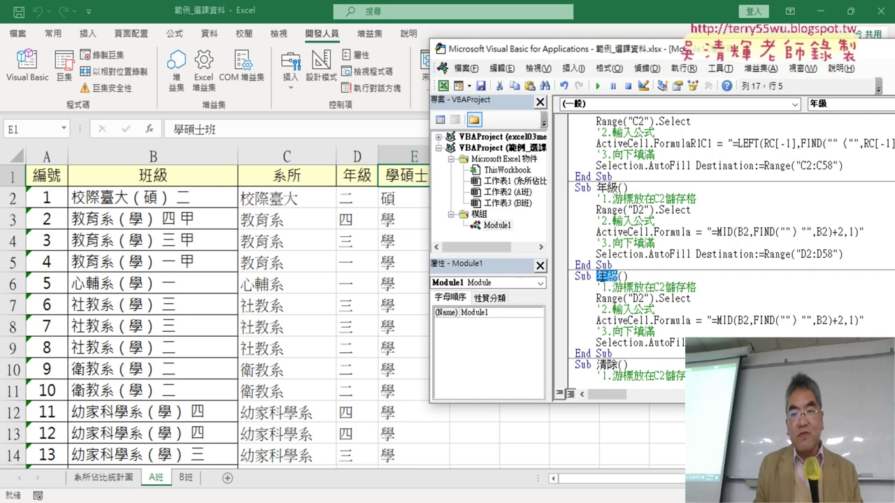
pyautogui.hotkey('ctrl', 'v')
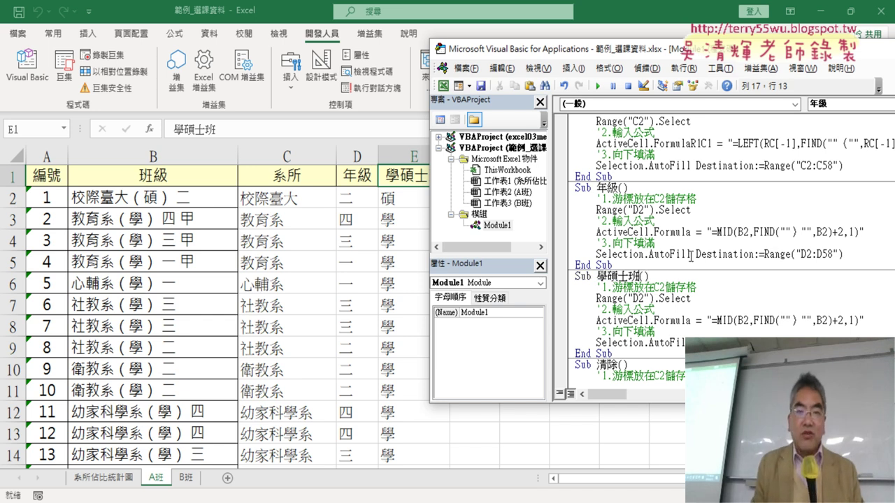
pyautogui.moveTo(615, 50); pyautogui.dragTo(622, 33)
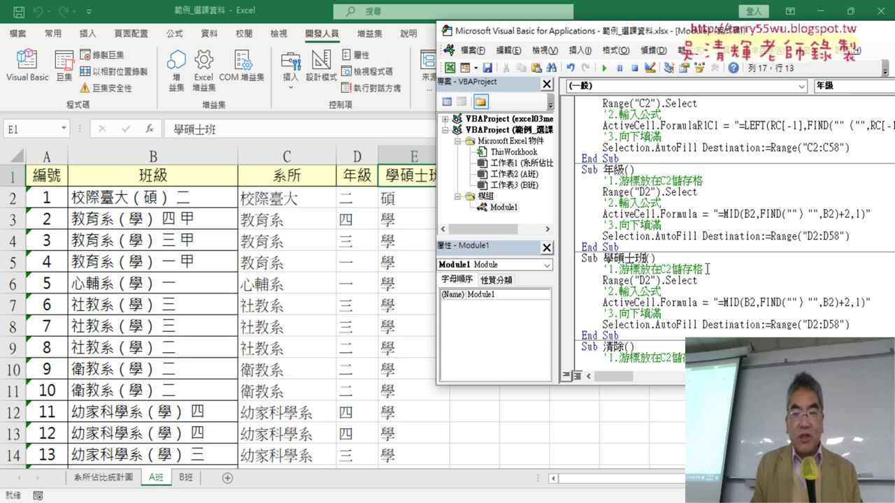
pyautogui.scroll(-2, 708, 270)
pyautogui.click(646, 214)
pyautogui.press('BackSpace')
pyautogui.write('E')
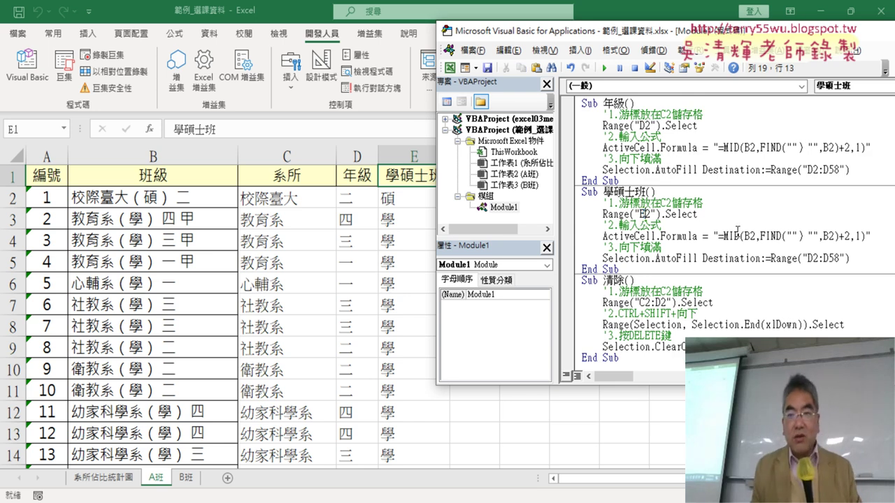
# Step: Replace the old formula with E2's MID formula from Excel and set the fill range to E2:E58
pyautogui.moveTo(718, 236); pyautogui.dragTo(866, 236)
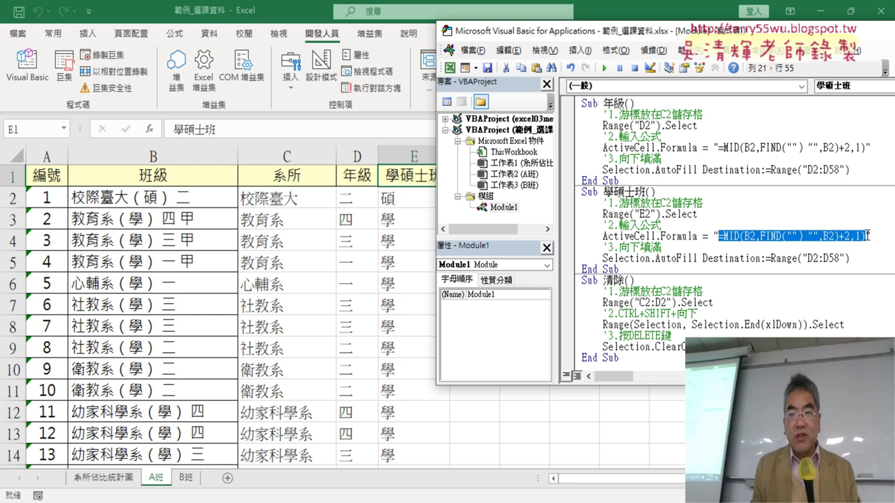
pyautogui.click(399, 198)
pyautogui.moveTo(308, 129); pyautogui.dragTo(175, 129)
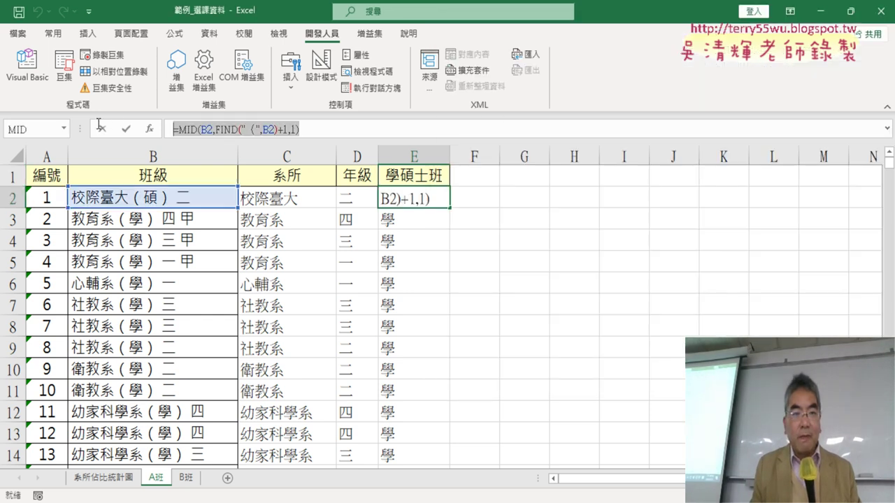
pyautogui.rightClick(193, 136)
pyautogui.click(224, 162)
pyautogui.click(102, 129)
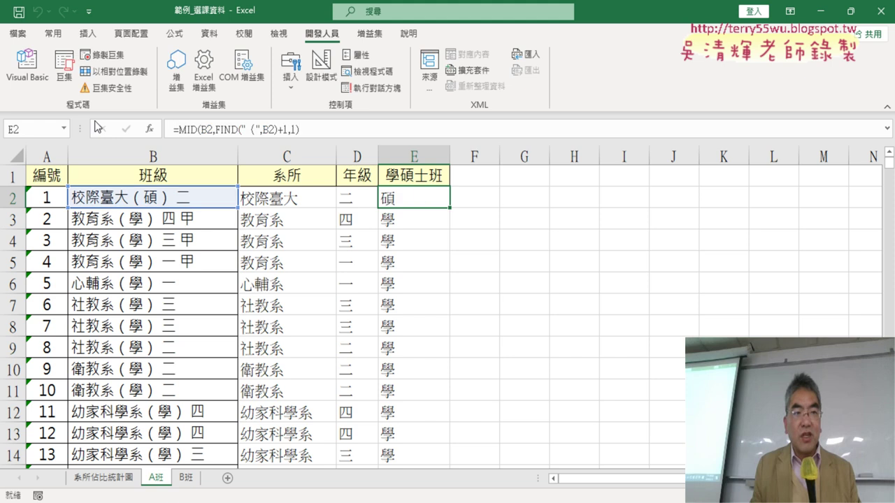
pyautogui.hotkey('alt', 'F11')
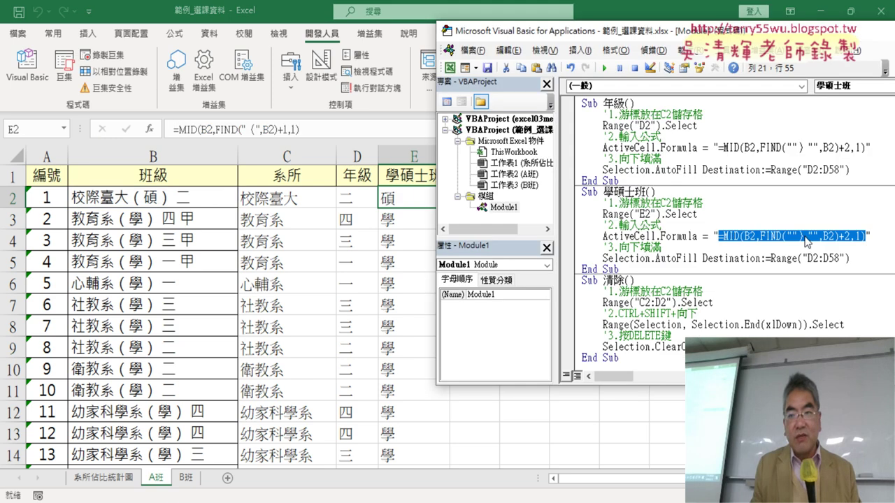
pyautogui.rightClick(808, 241)
pyautogui.click(815, 280)
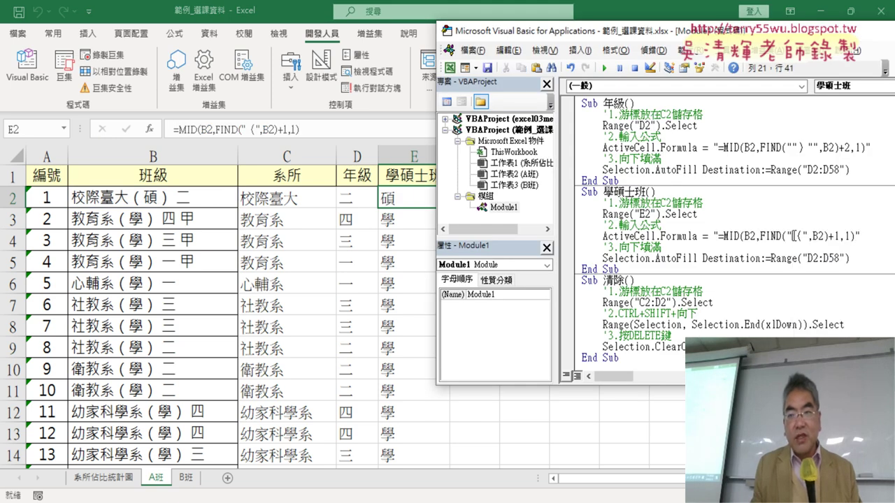
pyautogui.write('" ')
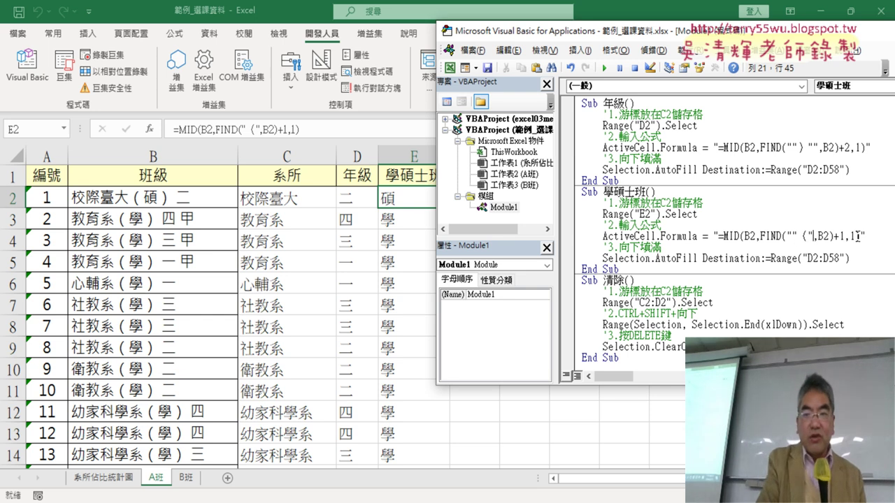
pyautogui.write('"')
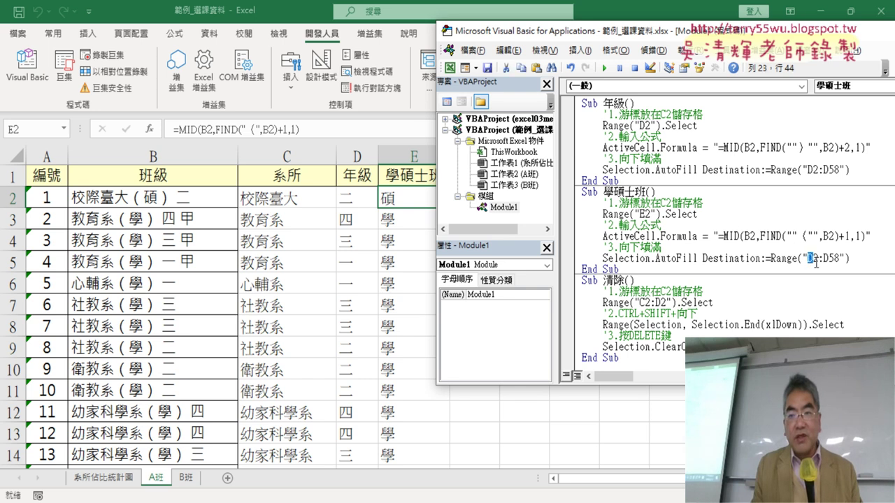
pyautogui.write('E2:')
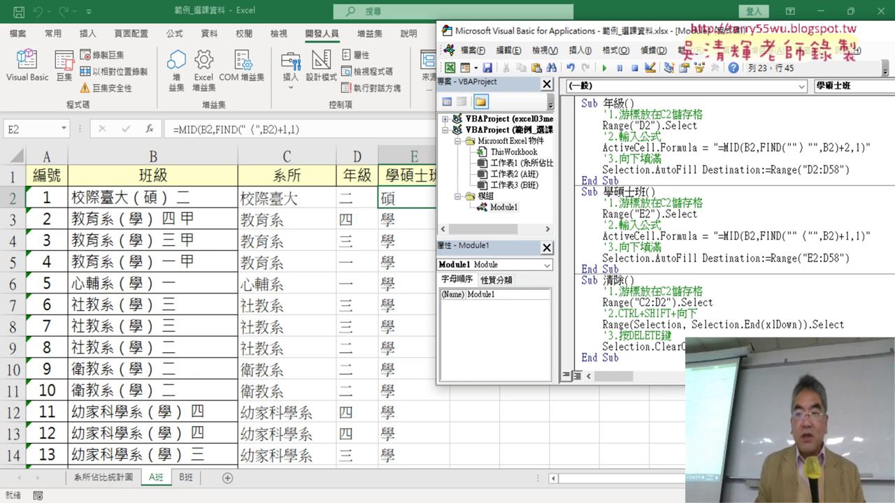
pyautogui.write('E')
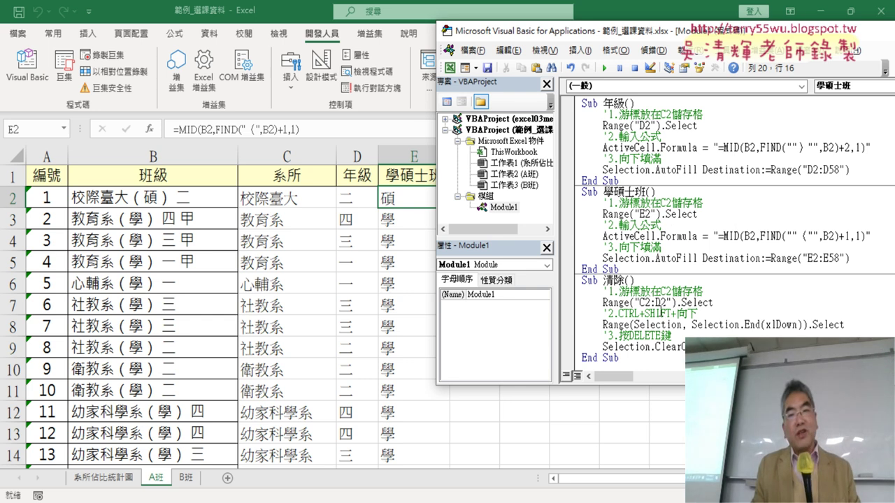
# Step: Change 清除's range to C2:E2 and run it to clear columns C through E
pyautogui.moveTo(662, 303); pyautogui.dragTo(655, 302)
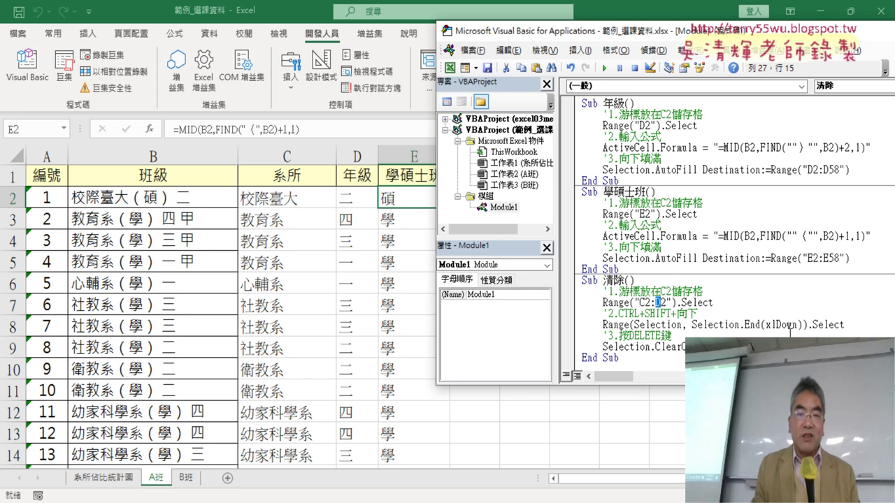
pyautogui.write('E')
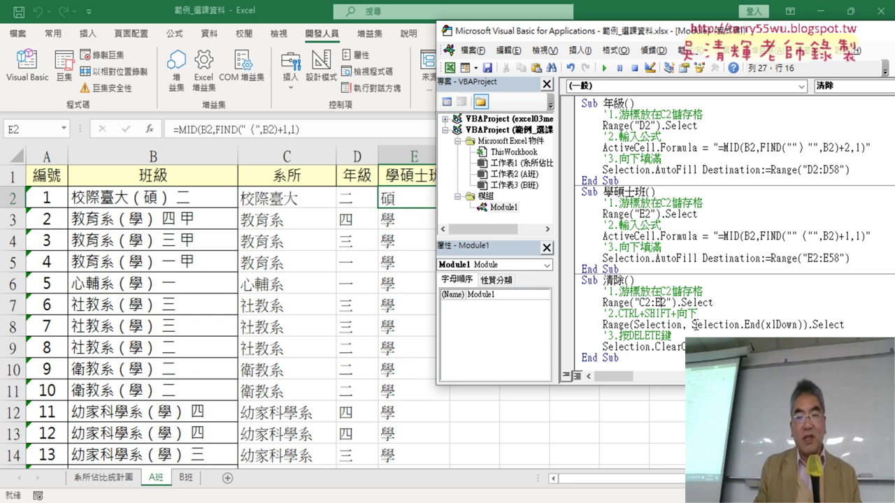
pyautogui.click(604, 68)
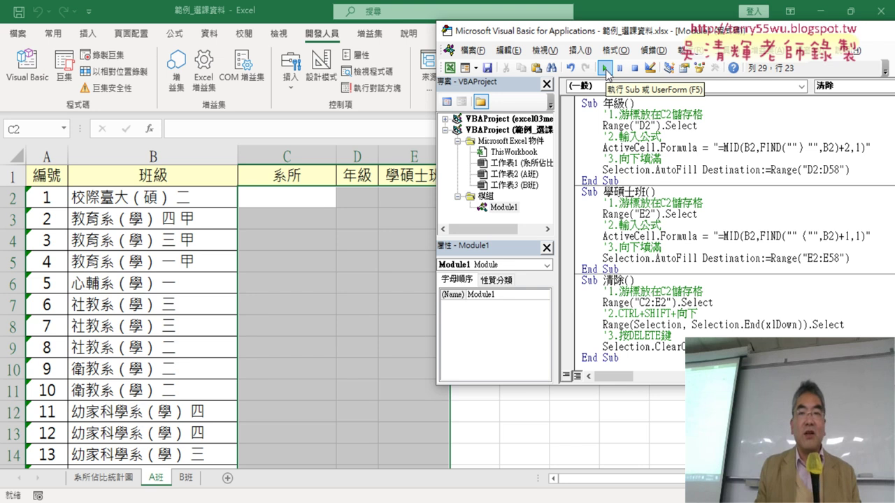
# Step: Run 學碩士班, 年級 and 系所 to refill columns E, D and C
pyautogui.click(650, 222)
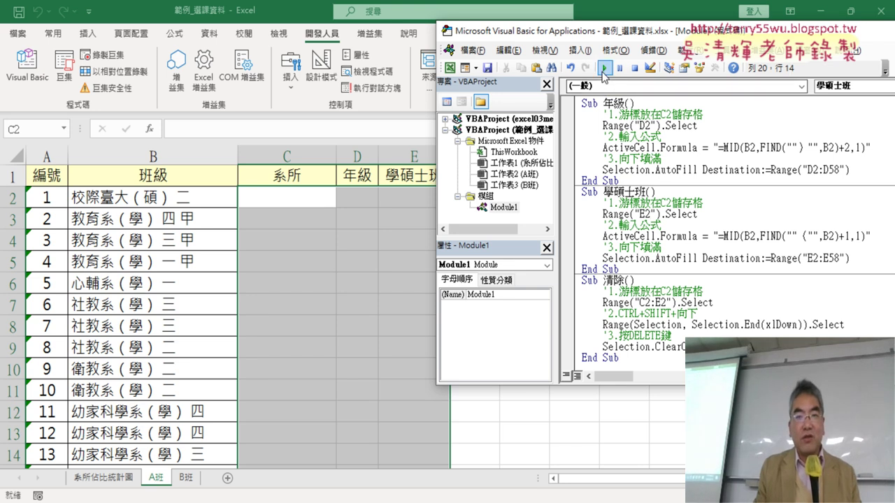
pyautogui.click(604, 67)
pyautogui.press('Up')
pyautogui.press('Up')
pyautogui.press('Up')
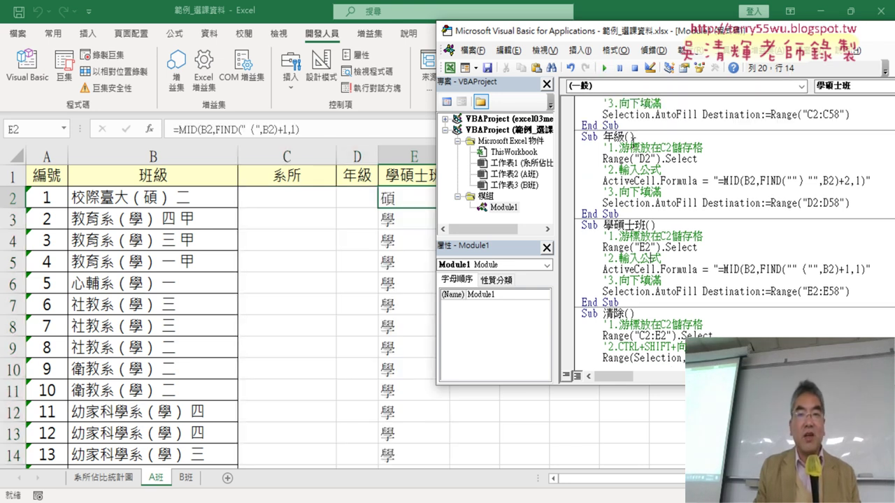
pyautogui.click(604, 68)
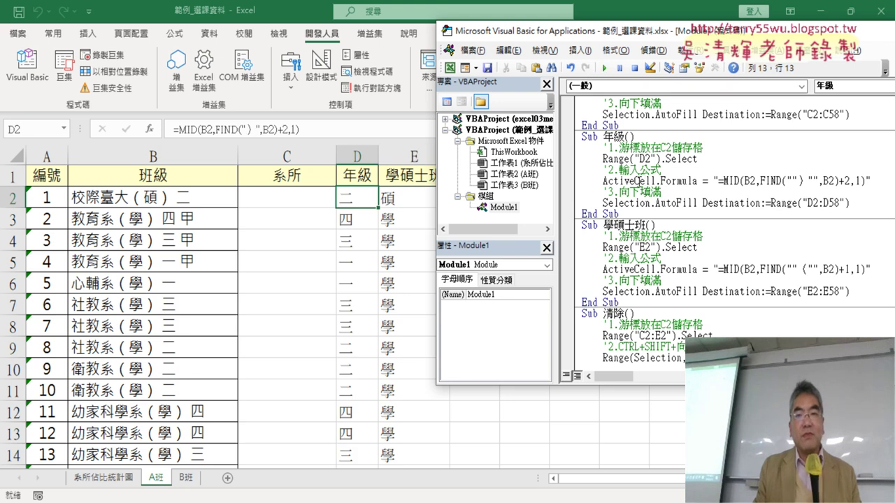
pyautogui.scroll(2, 633, 175)
pyautogui.click(634, 148)
pyautogui.click(604, 68)
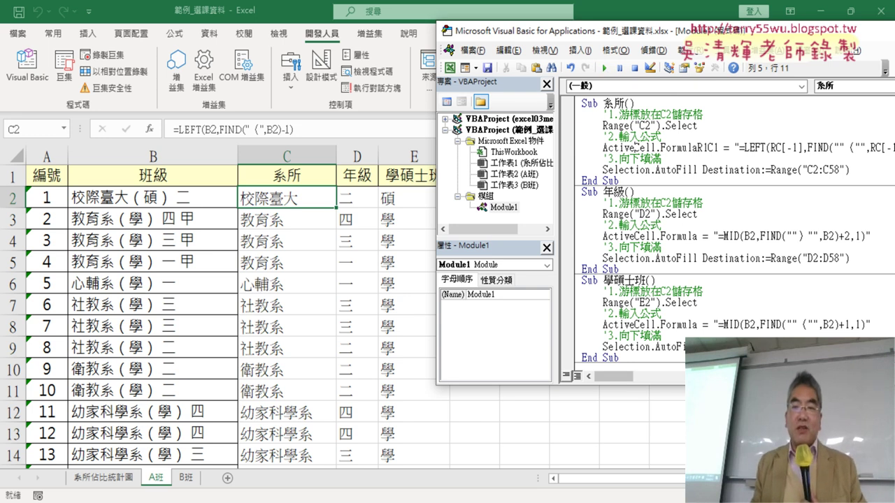
pyautogui.moveTo(734, 384); pyautogui.dragTo(733, 459)
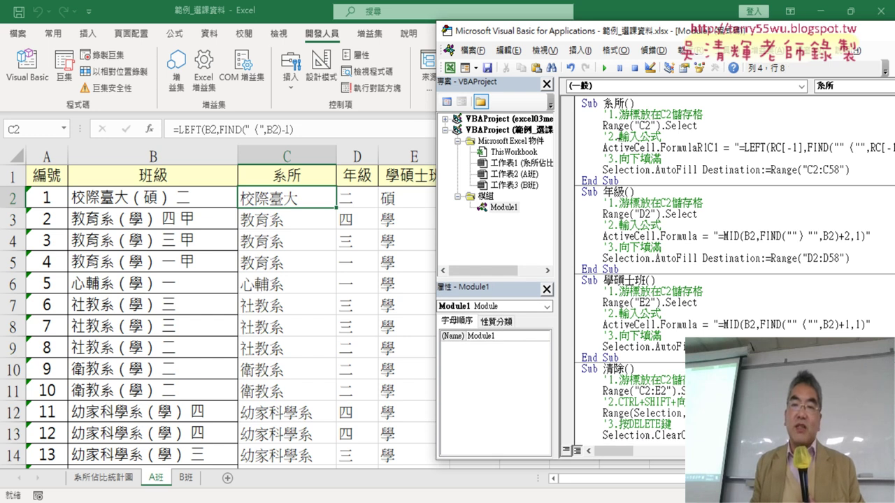
pyautogui.click(644, 402)
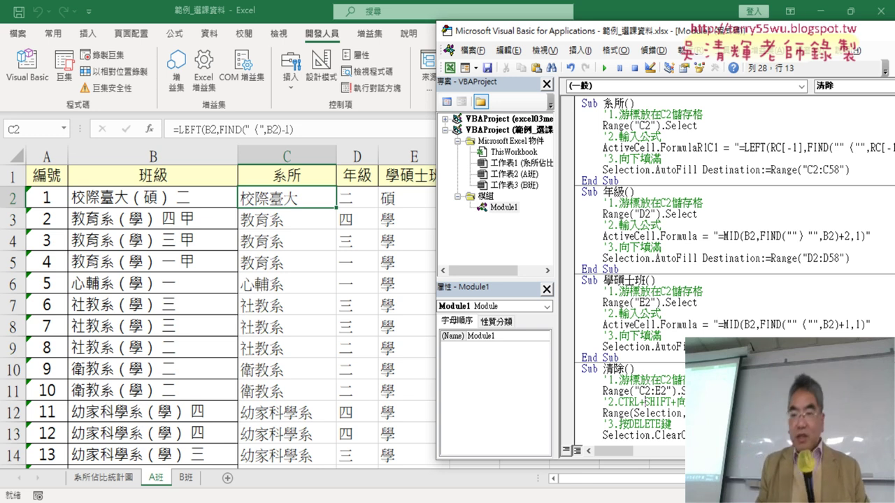
# Step: Check the workbook's macro list, then open Excel's Developer > Insert form controls gallery
pyautogui.click(63, 73)
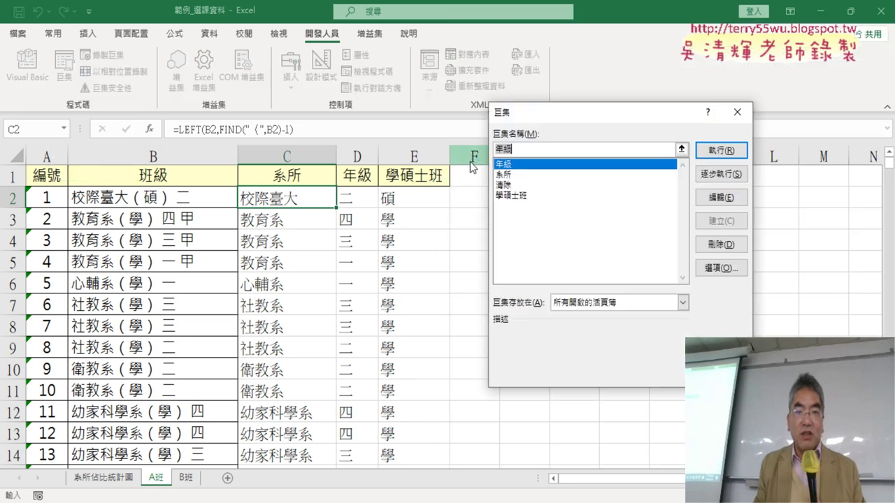
pyautogui.click(737, 112)
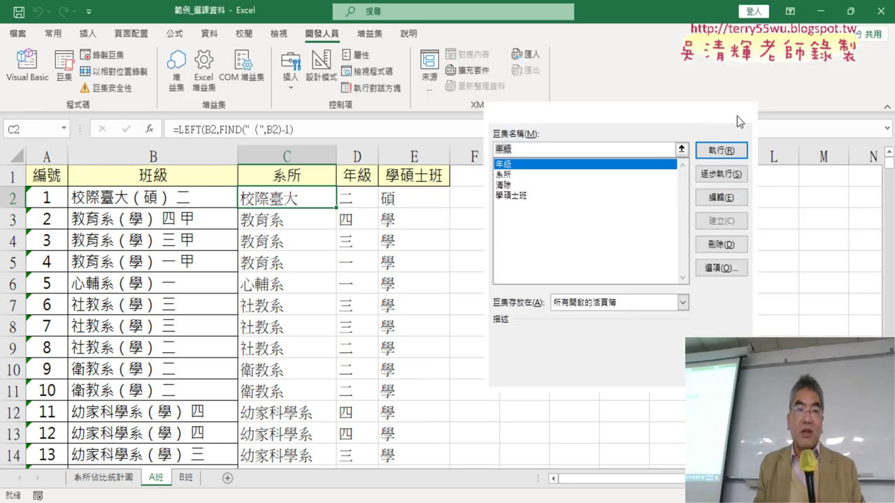
pyautogui.click(28, 66)
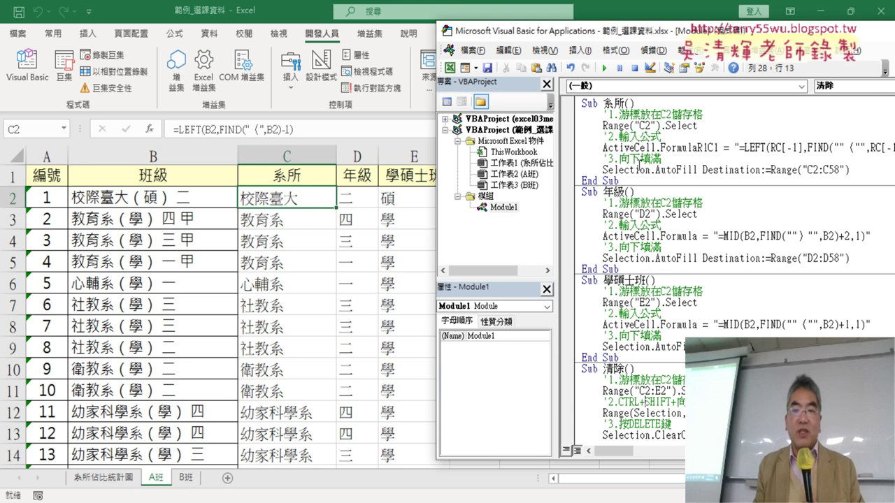
pyautogui.moveTo(583, 102); pyautogui.dragTo(635, 103)
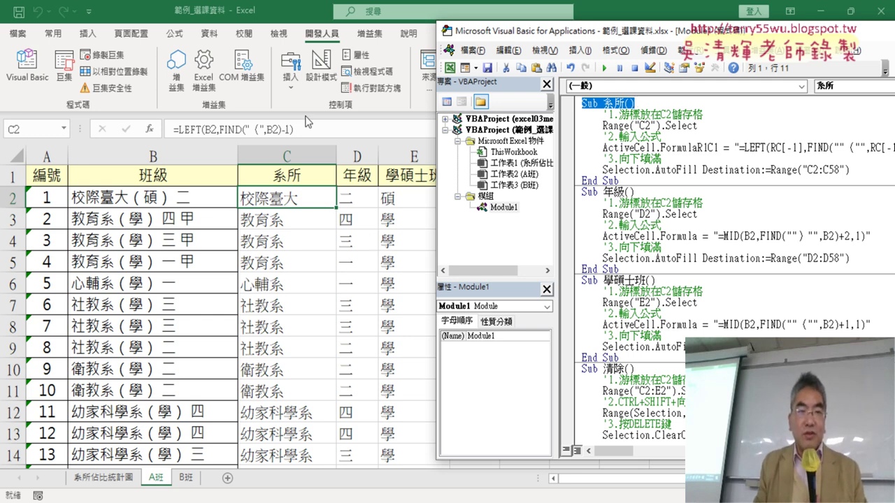
pyautogui.click(290, 82)
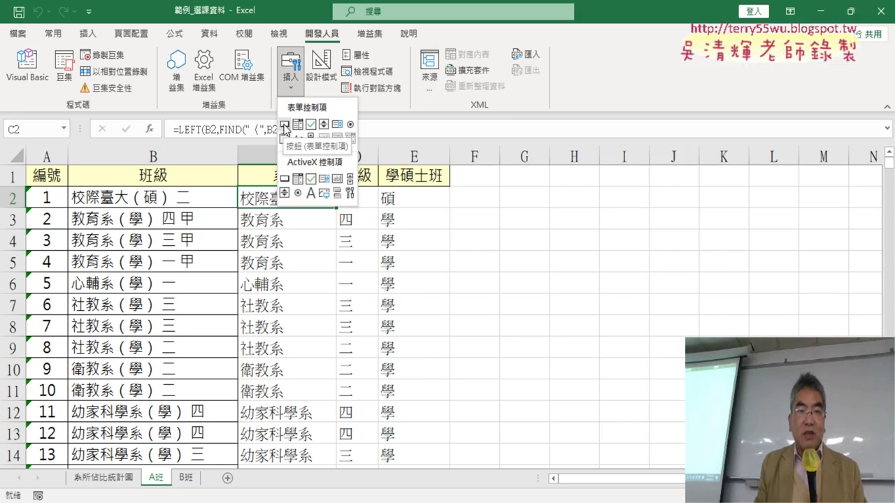
# Step: Draw a form button over G2:I3 and assign it the 系所 macro
pyautogui.click(285, 125)
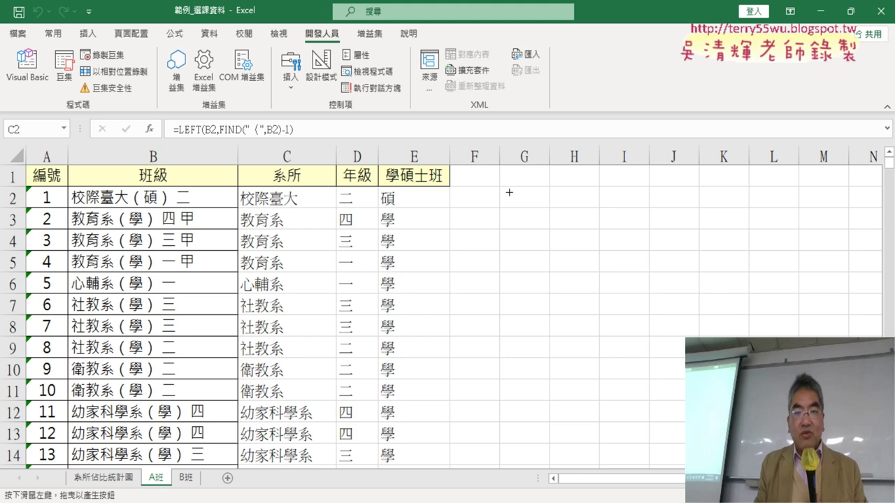
pyautogui.moveTo(498, 183); pyautogui.dragTo(659, 222)
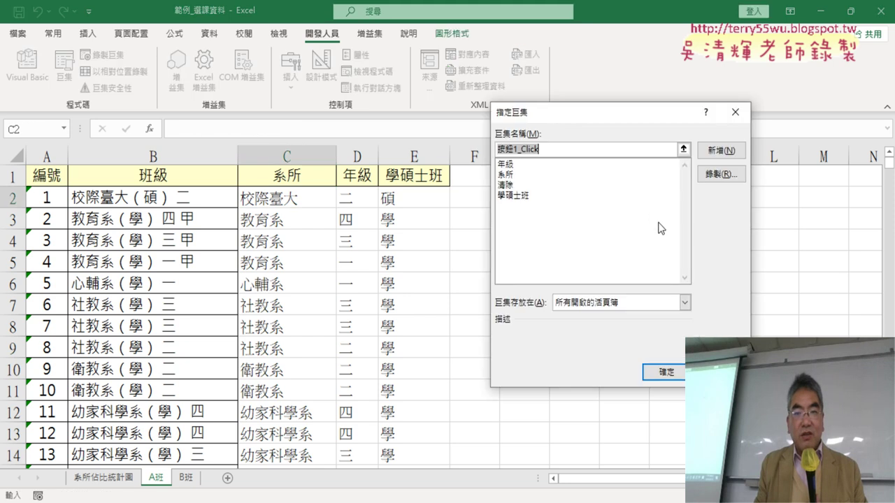
pyautogui.moveTo(529, 152); pyautogui.dragTo(512, 150)
pyautogui.rightClick(514, 149)
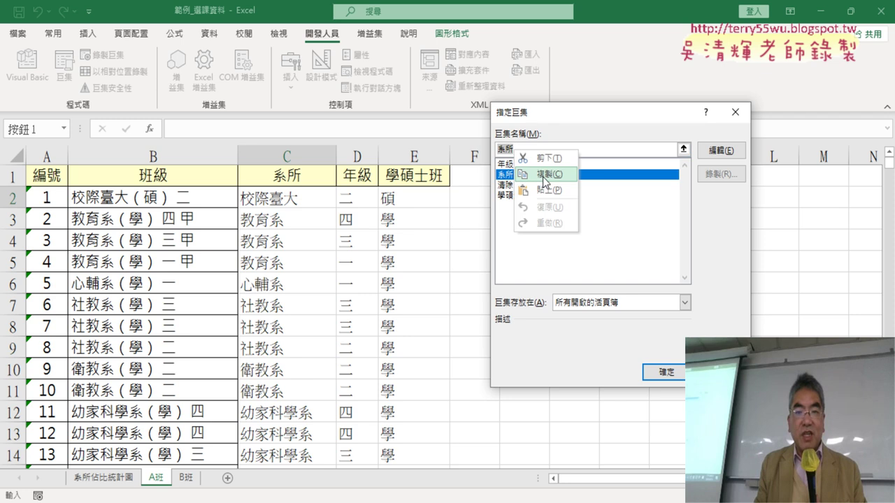
pyautogui.click(545, 183)
pyautogui.click(667, 372)
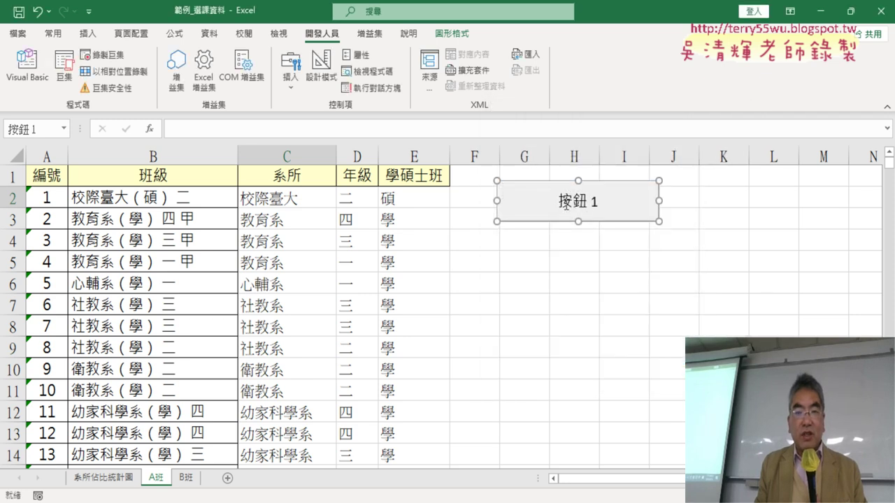
# Step: Change the new button's caption to 系所
pyautogui.click(566, 203)
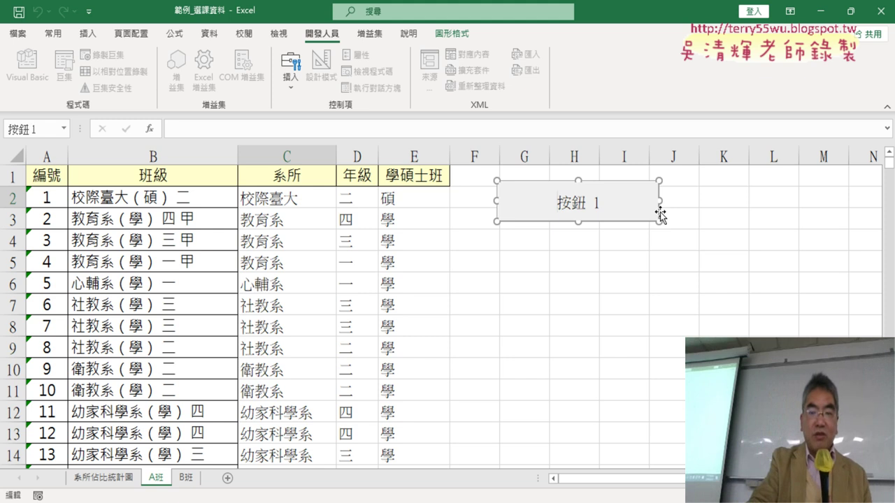
pyautogui.press('Delete')
pyautogui.press('Delete')
pyautogui.press('Delete')
pyautogui.press('Delete')
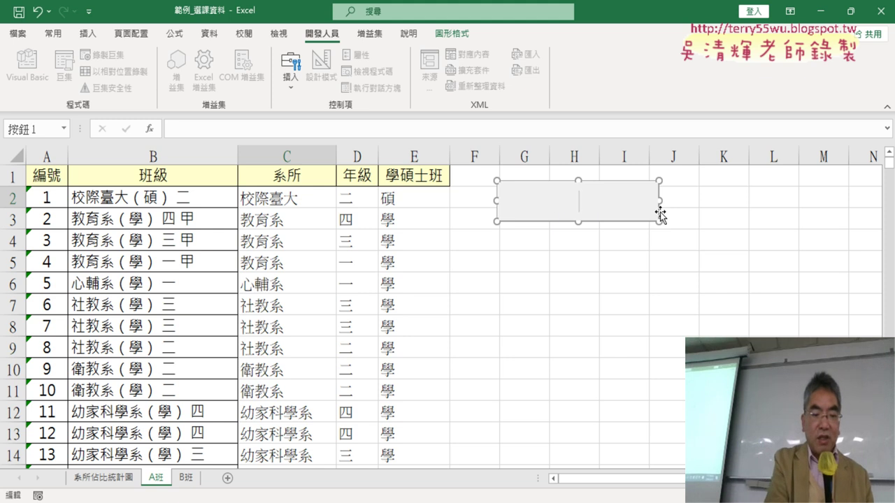
pyautogui.write('系所')
pyautogui.click(732, 307)
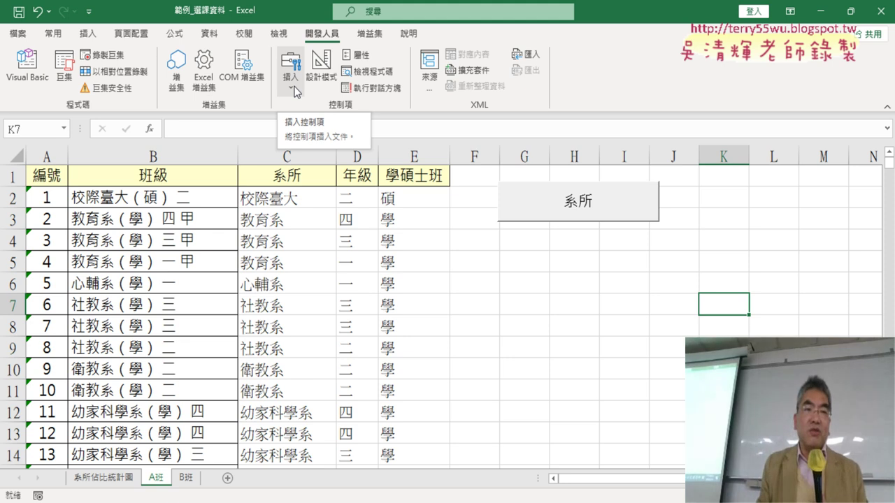
pyautogui.click(296, 89)
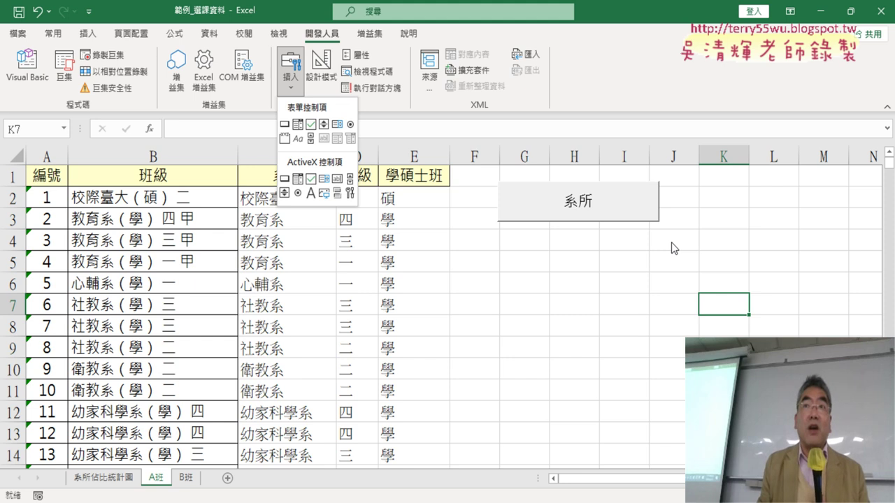
pyautogui.click(658, 280)
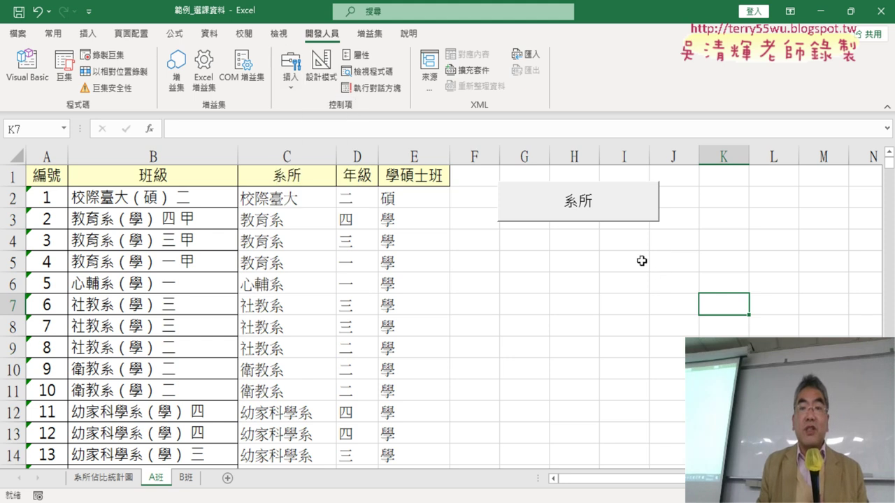
# Step: Paste three copies of the 系所 button below the original, nudging the second one upward
pyautogui.rightClick(568, 206)
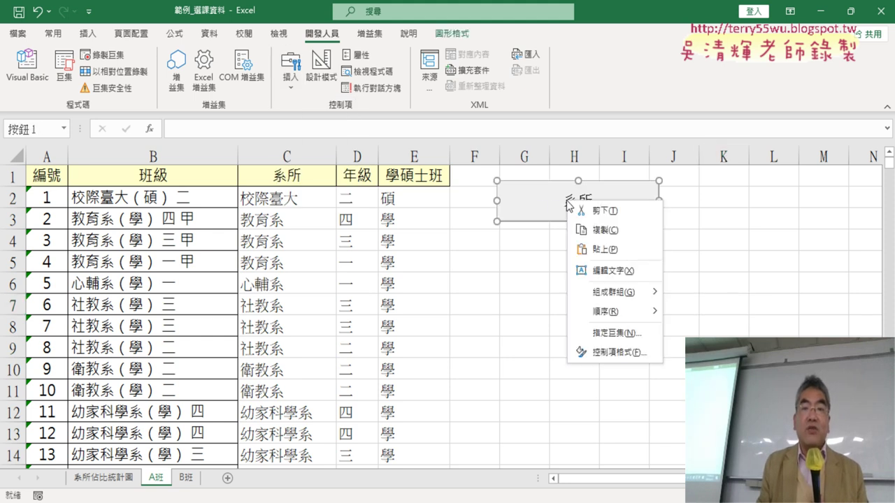
pyautogui.click(605, 232)
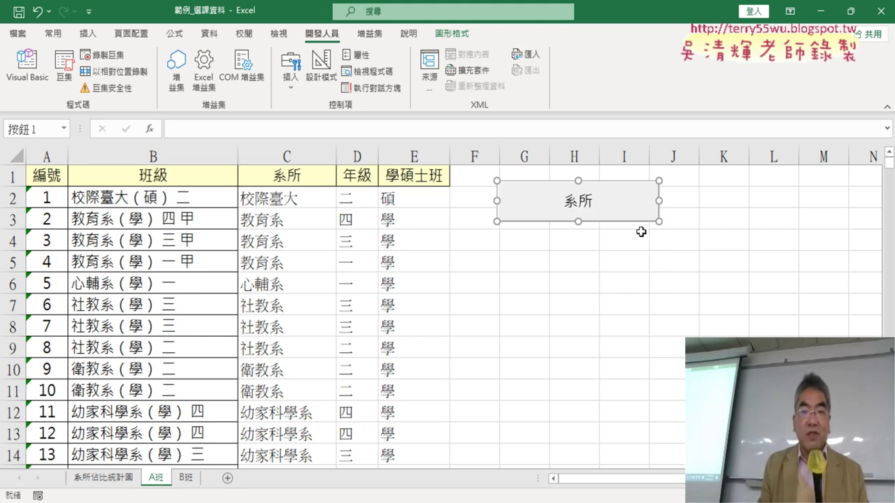
pyautogui.click(493, 241)
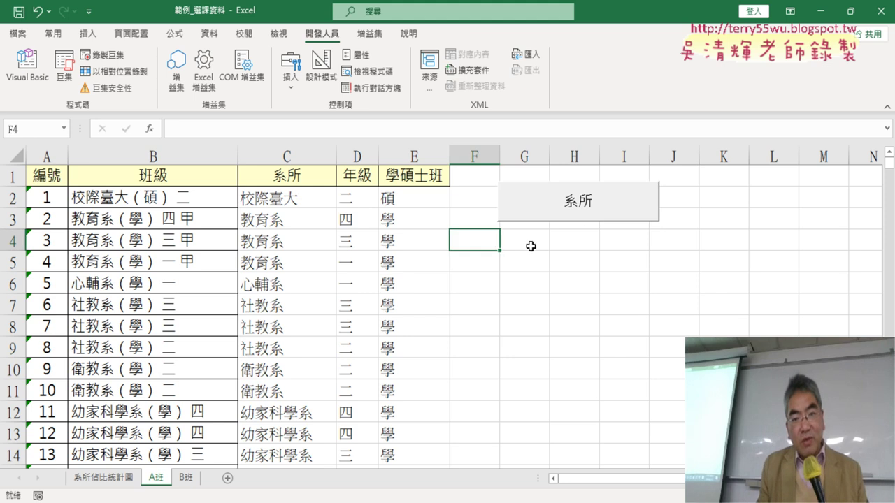
pyautogui.hotkey('ctrl', 'v')
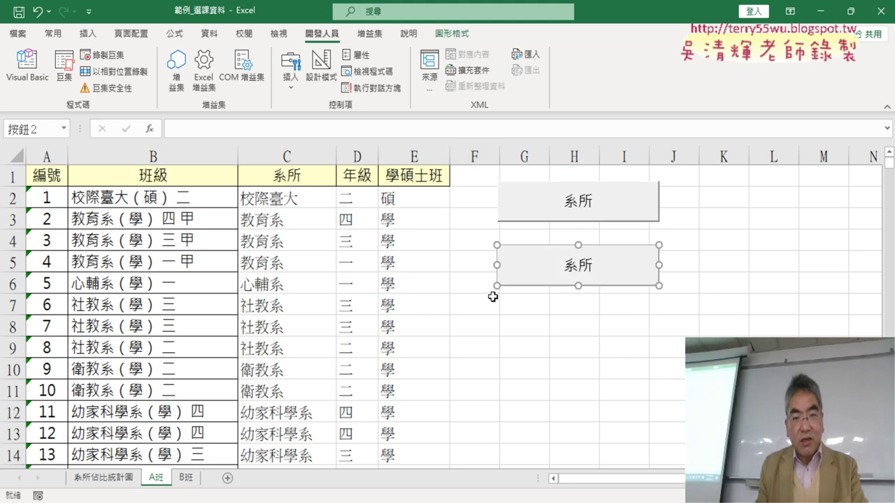
pyautogui.click(475, 305)
pyautogui.hotkey('ctrl', 'v')
pyautogui.click(482, 366)
pyautogui.hotkey('ctrl', 'v')
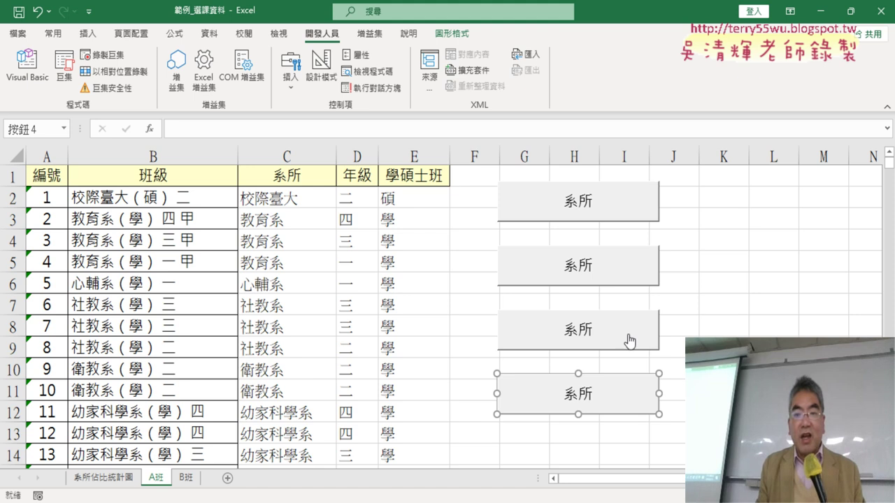
pyautogui.click(711, 293)
pyautogui.keyDown('ctrl'); pyautogui.click(598, 269); pyautogui.keyUp('ctrl')
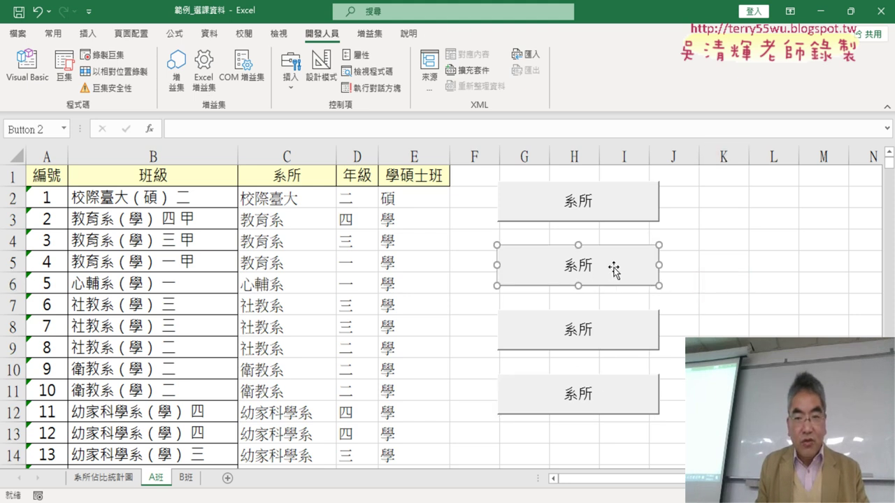
pyautogui.moveTo(598, 269); pyautogui.dragTo(596, 250)
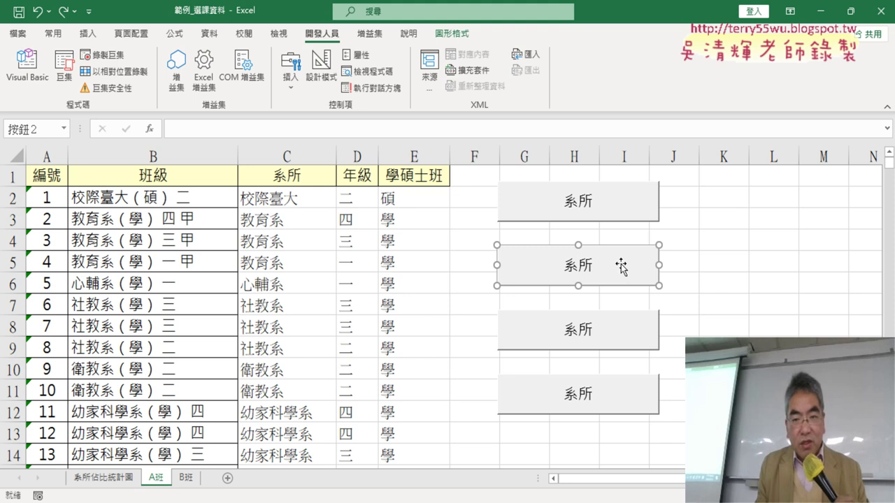
# Step: Move the second, third and fourth buttons up into an evenly spaced column over G2:I10
pyautogui.moveTo(622, 261); pyautogui.dragTo(617, 242)
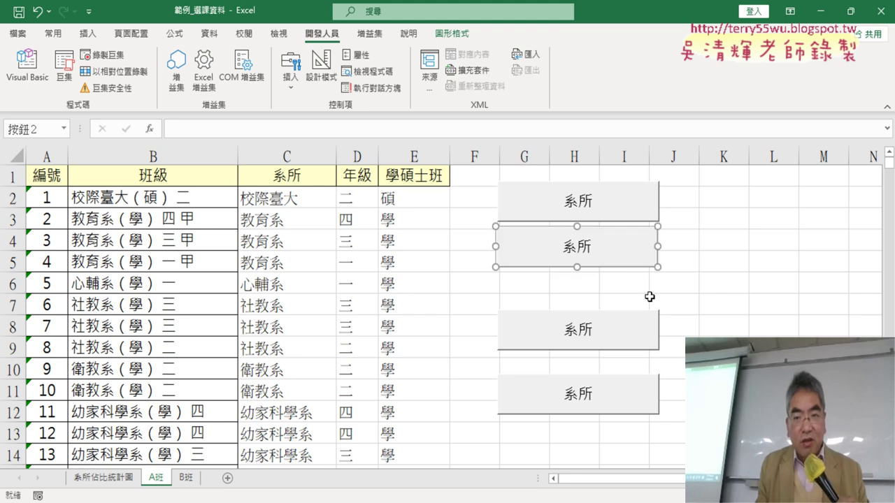
pyautogui.keyDown('ctrl'); pyautogui.click(613, 336); pyautogui.keyUp('ctrl')
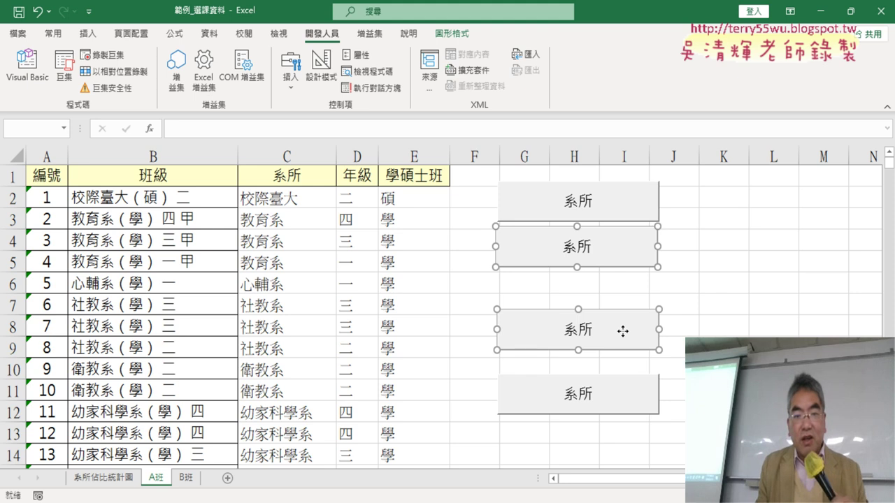
pyautogui.moveTo(616, 337); pyautogui.dragTo(618, 339)
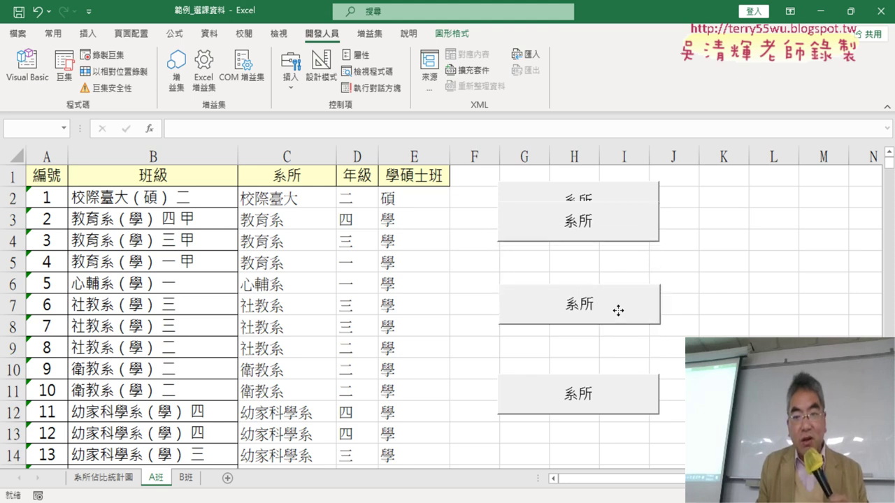
pyautogui.click(703, 328)
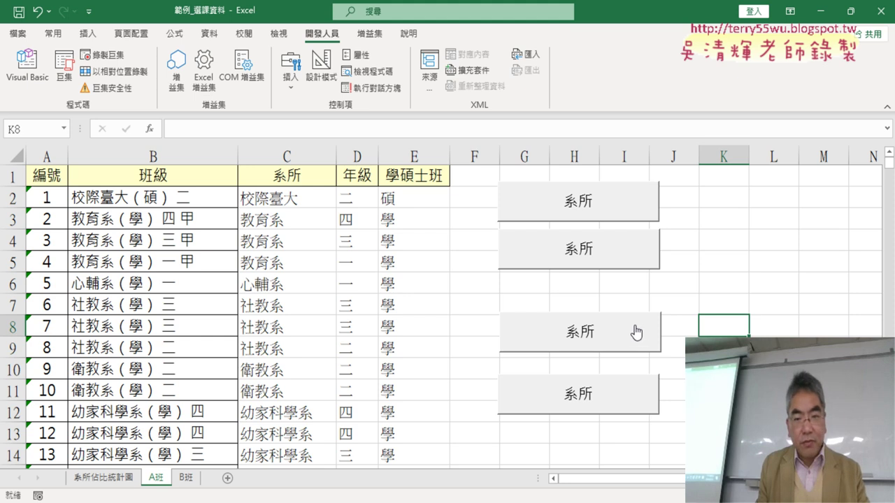
pyautogui.moveTo(637, 333); pyautogui.dragTo(629, 288)
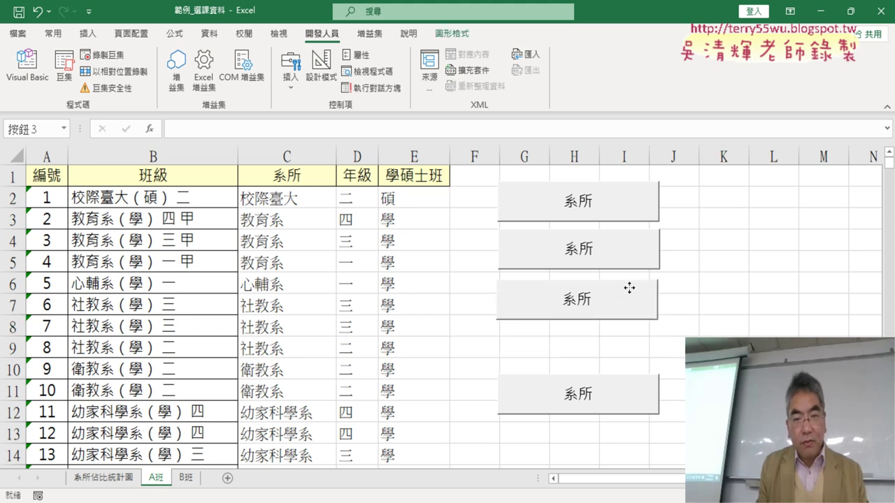
pyautogui.click(625, 389)
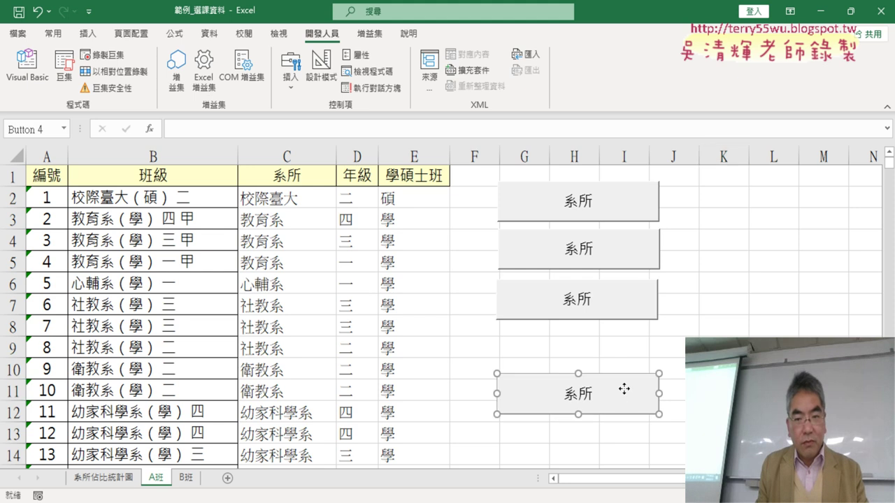
pyautogui.moveTo(625, 389); pyautogui.dragTo(620, 343)
pyautogui.click(720, 347)
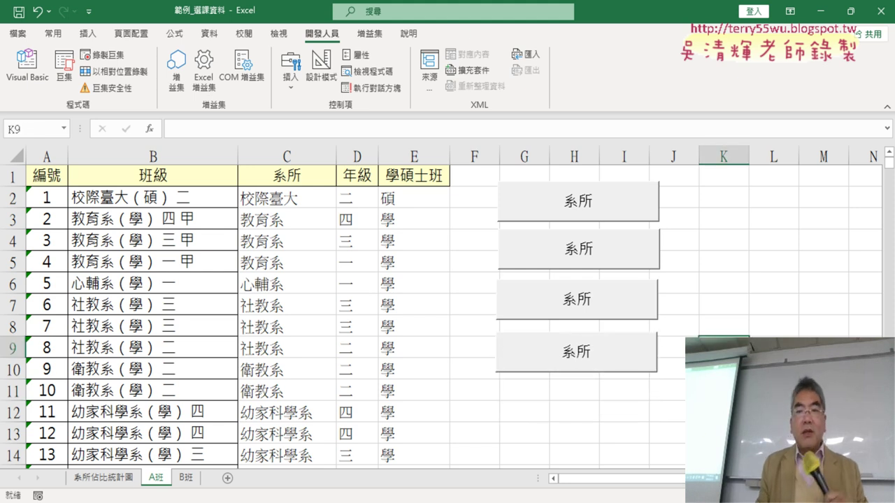
# Step: Assign the 年級 macro to the second button and caption it 年級
pyautogui.rightClick(591, 252)
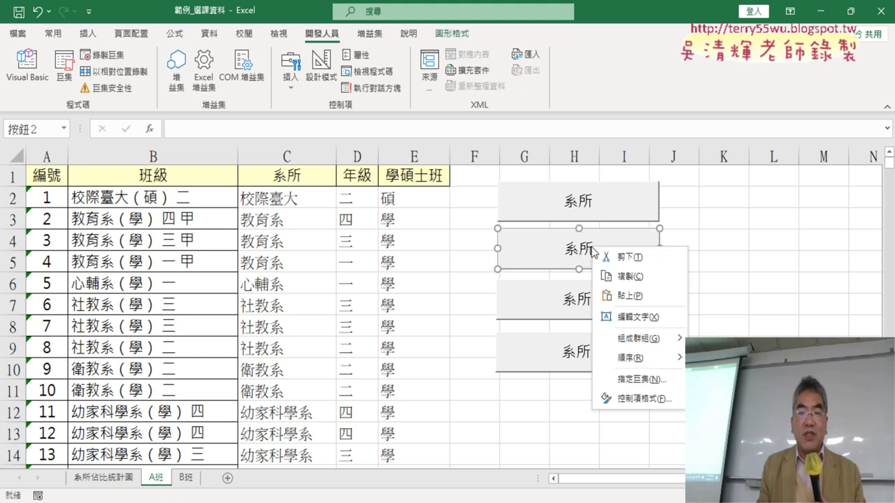
pyautogui.click(635, 379)
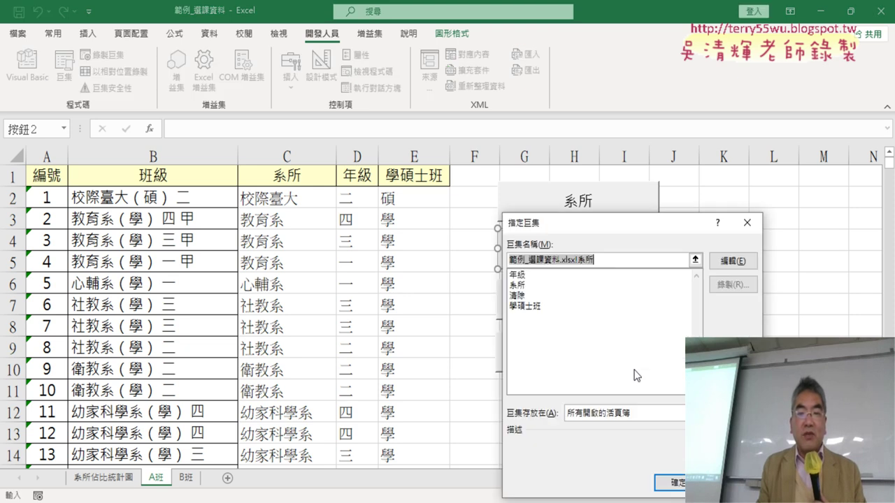
pyautogui.click(527, 277)
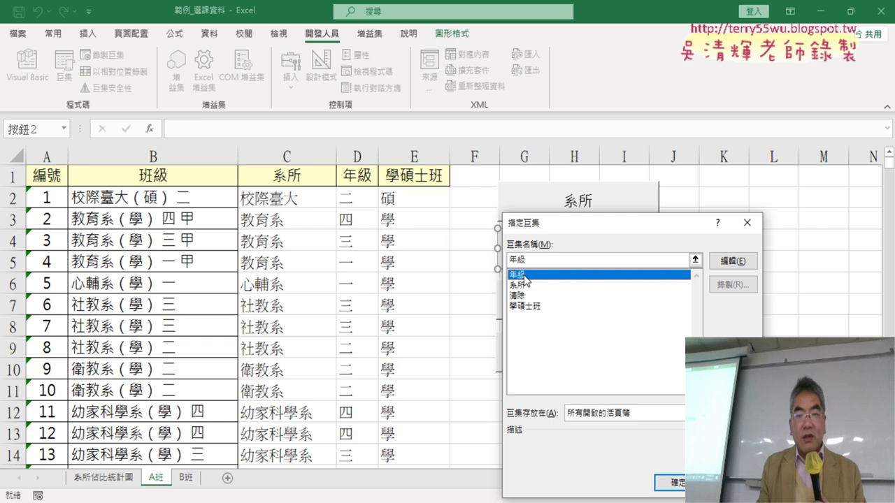
pyautogui.doubleClick(533, 262)
pyautogui.rightClick(533, 260)
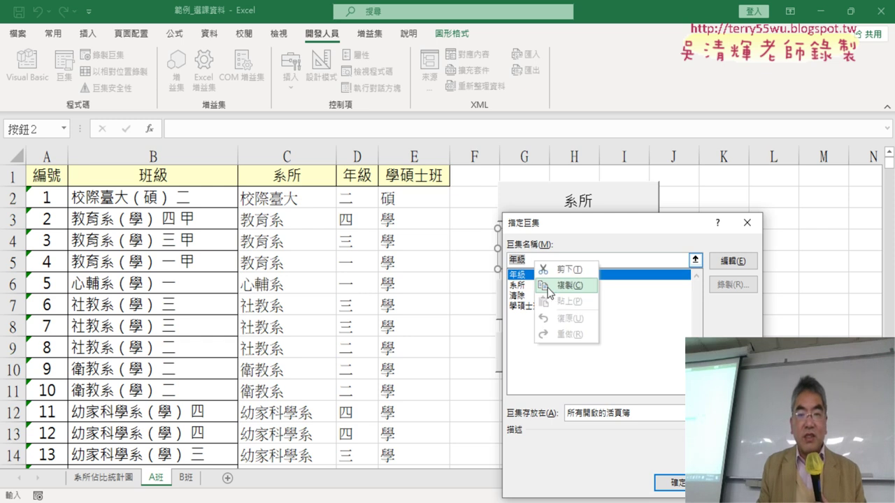
pyautogui.click(565, 295)
pyautogui.click(671, 483)
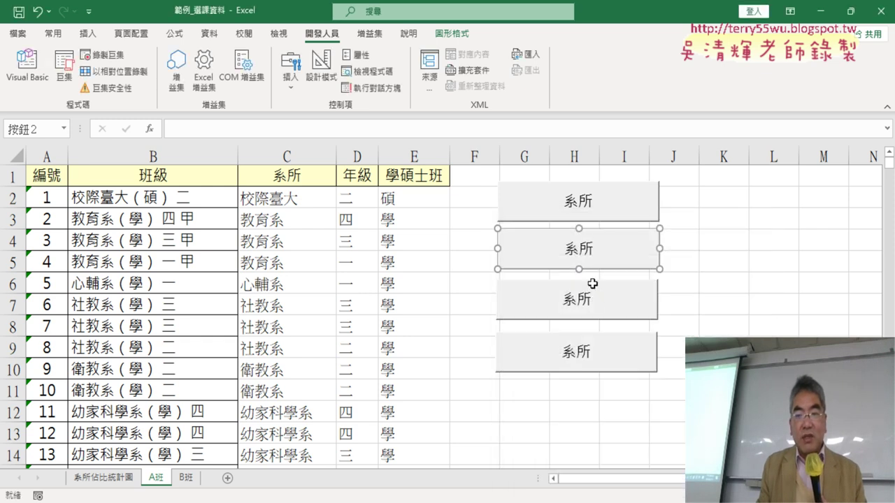
pyautogui.click(571, 254)
pyautogui.press('BackSpace')
pyautogui.press('BackSpace')
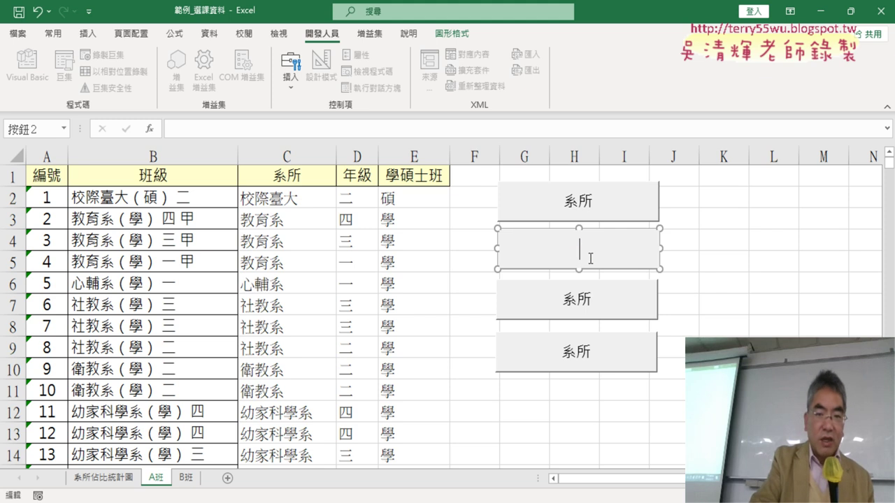
pyautogui.write('年級')
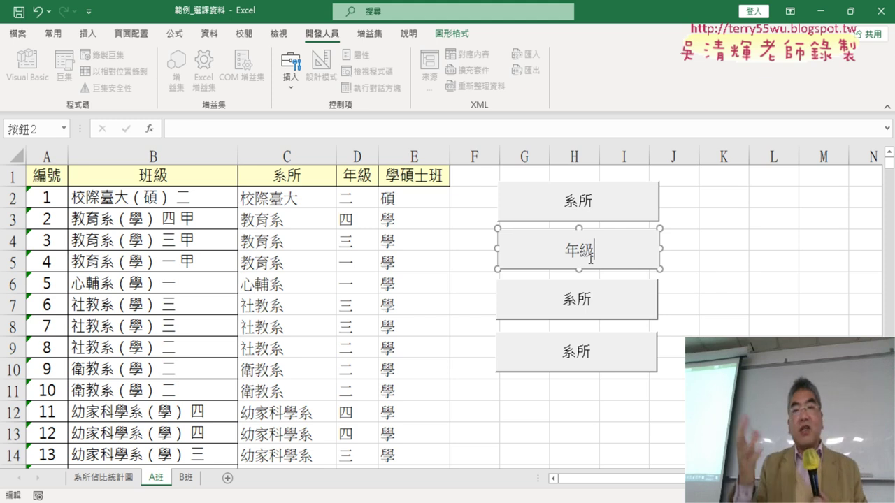
pyautogui.click(717, 297)
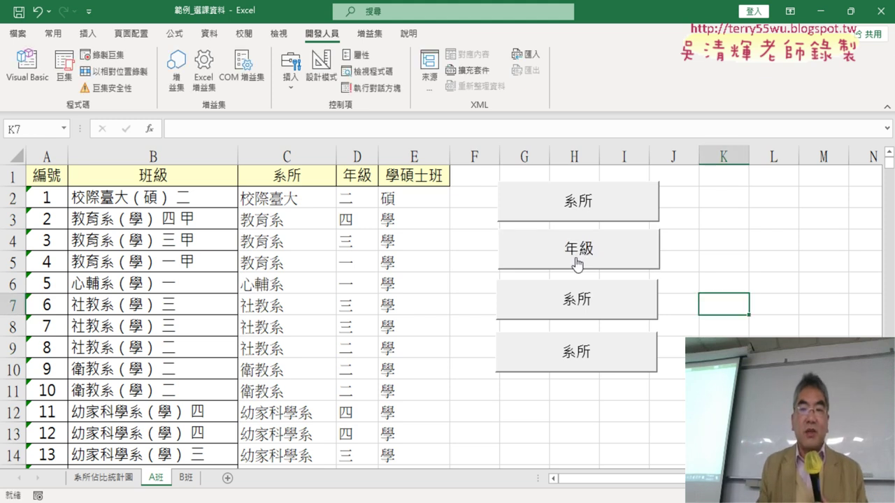
# Step: Assign the 學碩士班 macro to the third button and caption it 學碩士班
pyautogui.rightClick(596, 308)
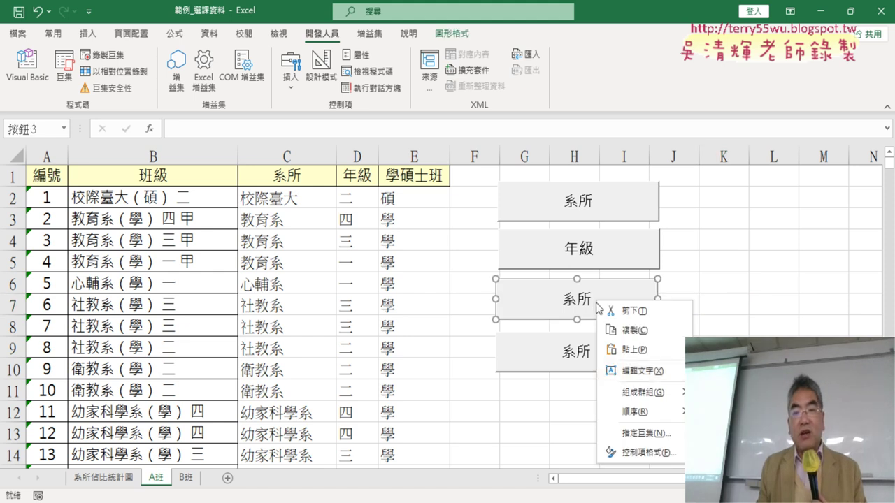
pyautogui.click(659, 431)
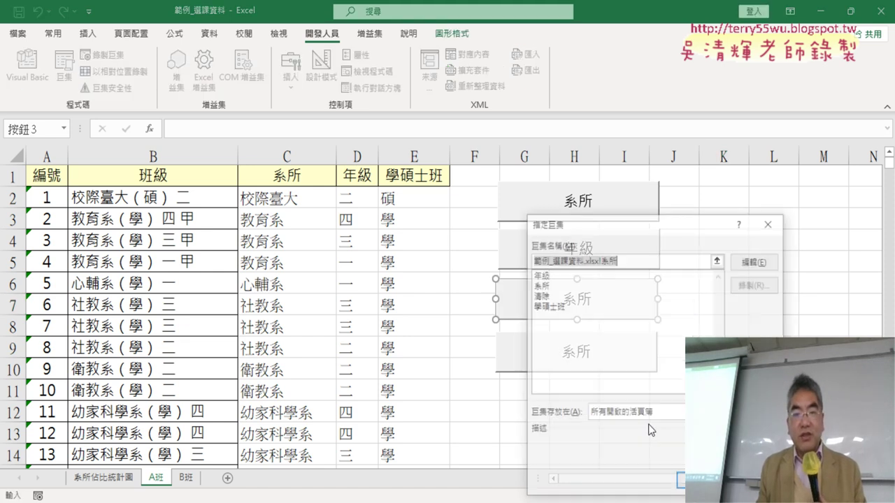
pyautogui.click(551, 306)
pyautogui.moveTo(578, 259); pyautogui.dragTo(514, 260)
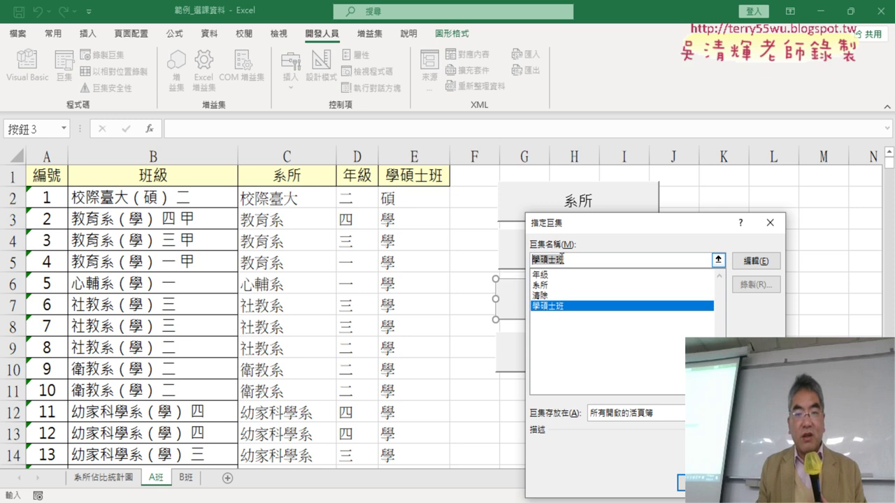
pyautogui.rightClick(562, 259)
pyautogui.click(595, 283)
pyautogui.click(681, 482)
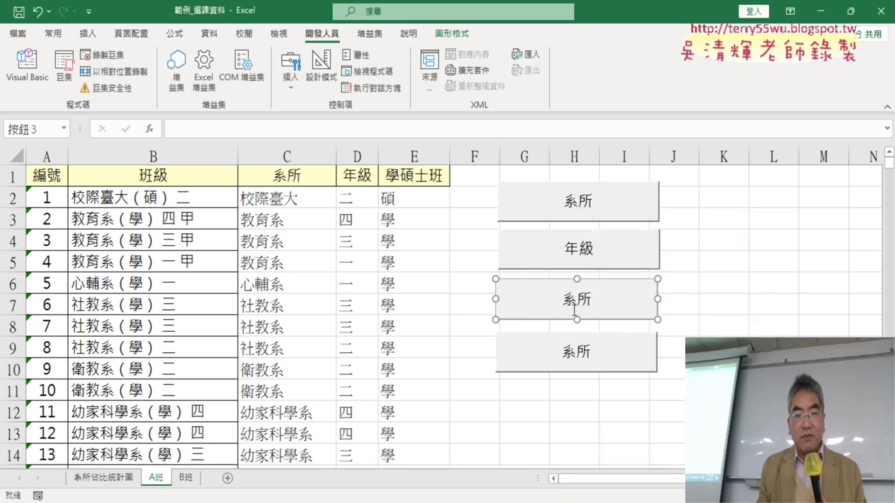
pyautogui.doubleClick(573, 309)
pyautogui.press('Delete')
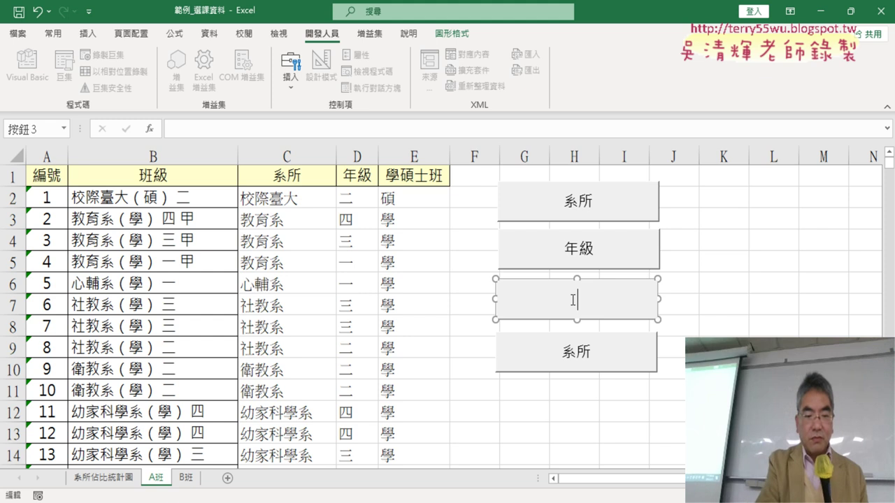
pyautogui.hotkey('ctrl', 'v')
pyautogui.click(774, 325)
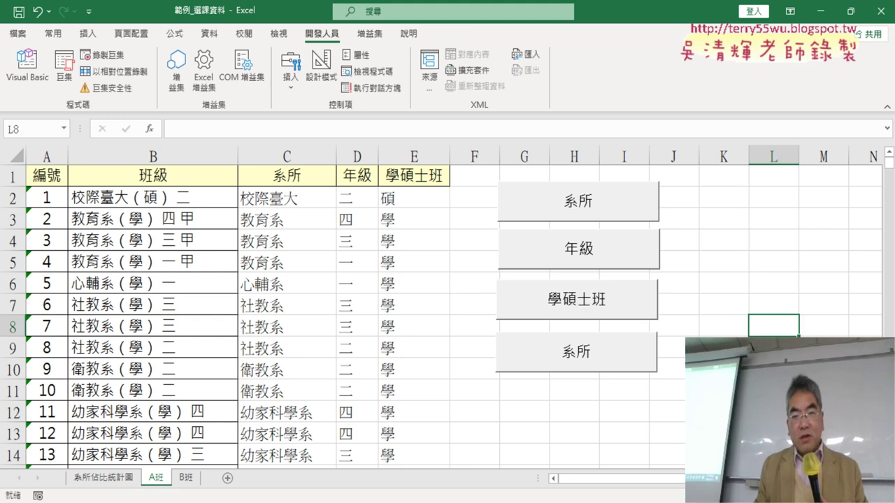
# Step: Link the fourth button to 清除, caption it 清除, and press it to empty columns C–E
pyautogui.rightClick(611, 359)
pyautogui.click(657, 328)
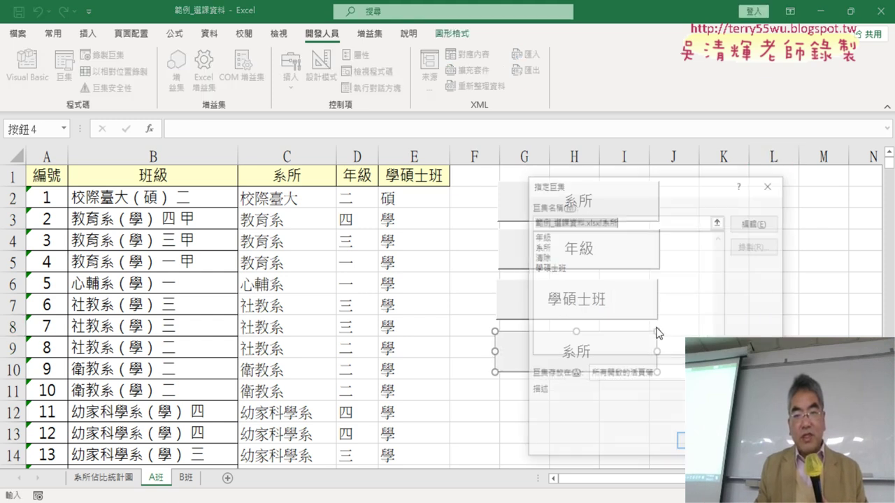
pyautogui.click(552, 256)
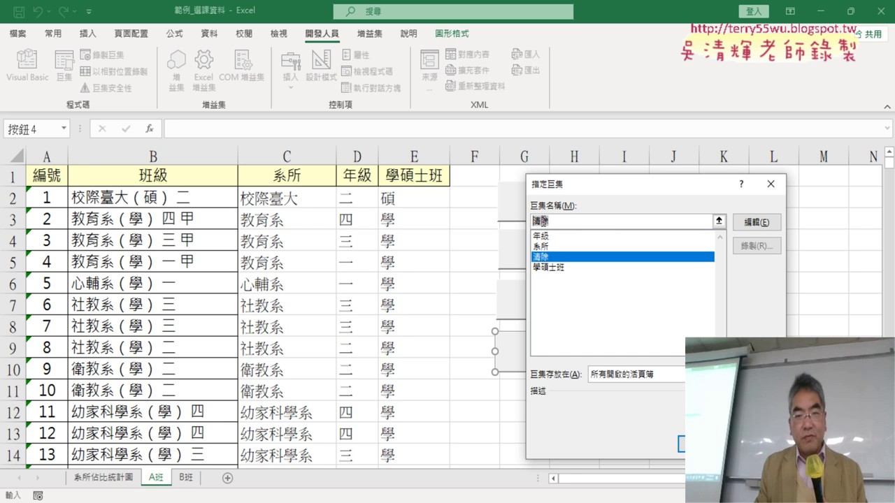
pyautogui.rightClick(541, 220)
pyautogui.press('Escape')
pyautogui.press('Return')
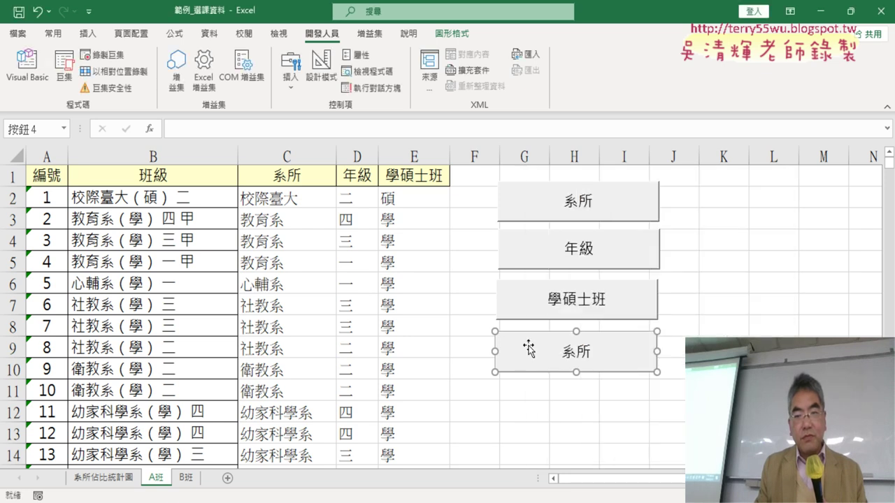
pyautogui.click(528, 349)
pyautogui.press('Delete')
pyautogui.press('Delete')
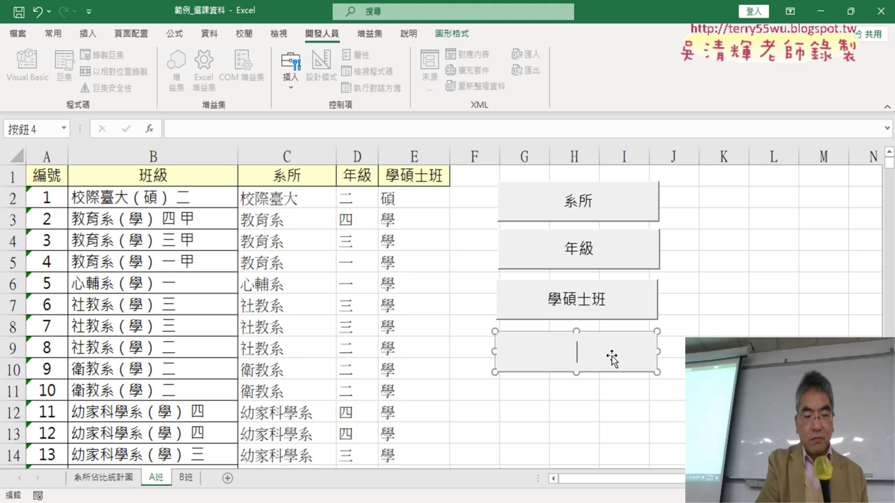
pyautogui.write('清除')
pyautogui.click(772, 334)
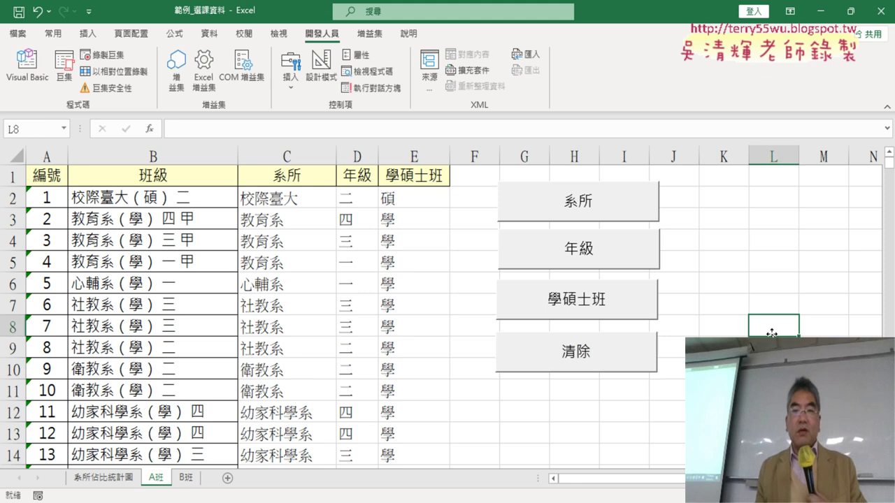
pyautogui.click(580, 369)
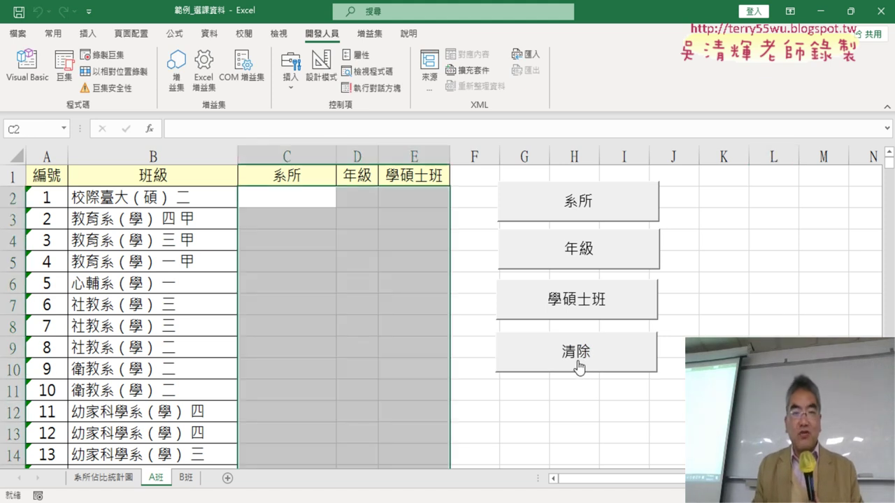
pyautogui.click(586, 212)
pyautogui.click(585, 248)
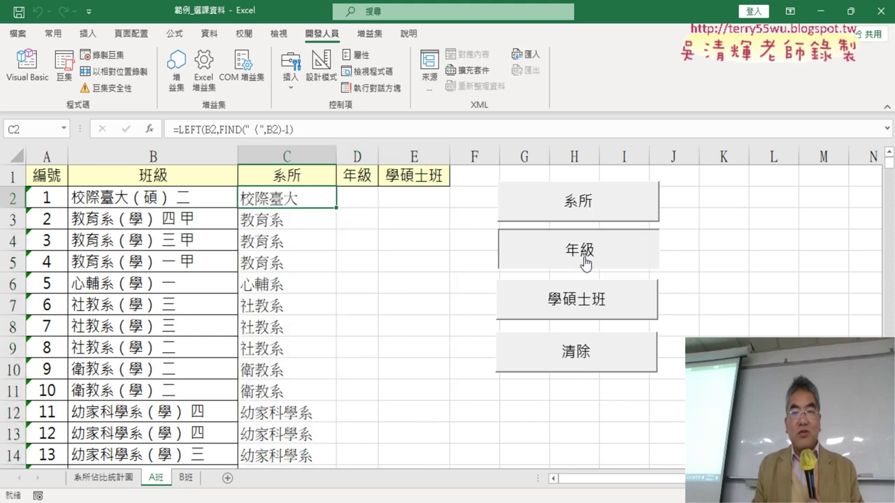
pyautogui.click(593, 301)
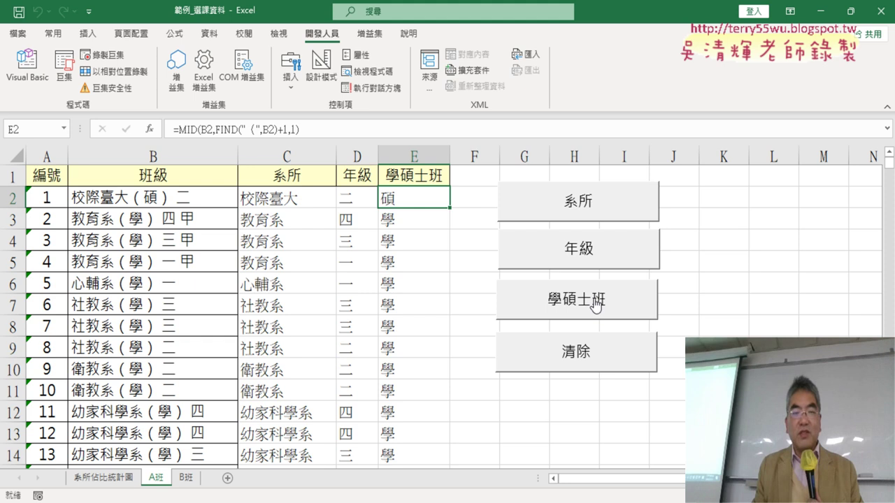
pyautogui.click(599, 356)
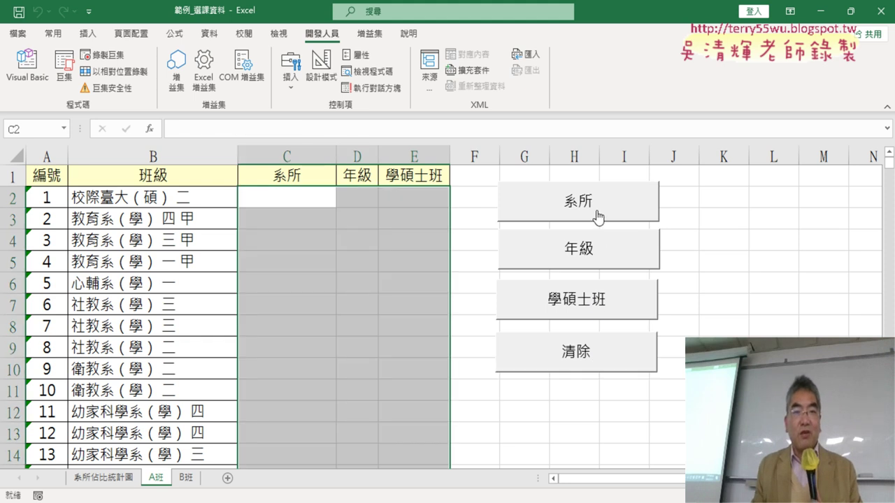
pyautogui.click(597, 218)
pyautogui.click(603, 248)
pyautogui.click(594, 302)
pyautogui.click(599, 351)
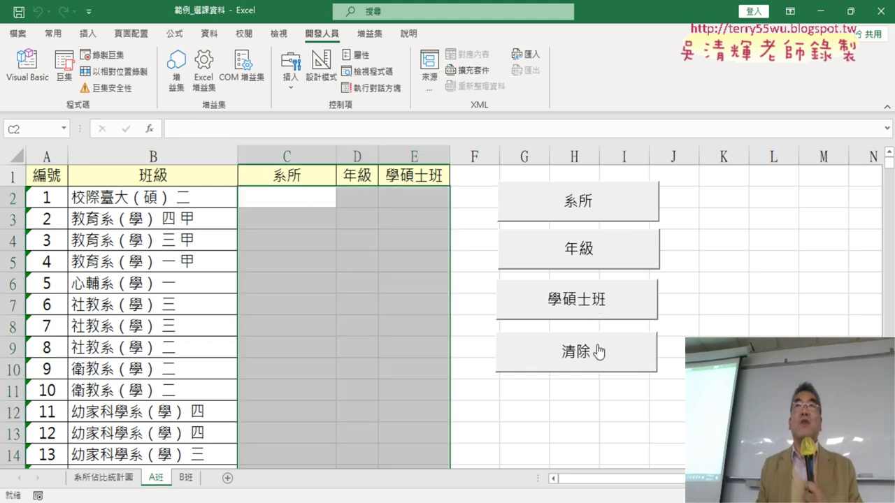
pyautogui.click(577, 204)
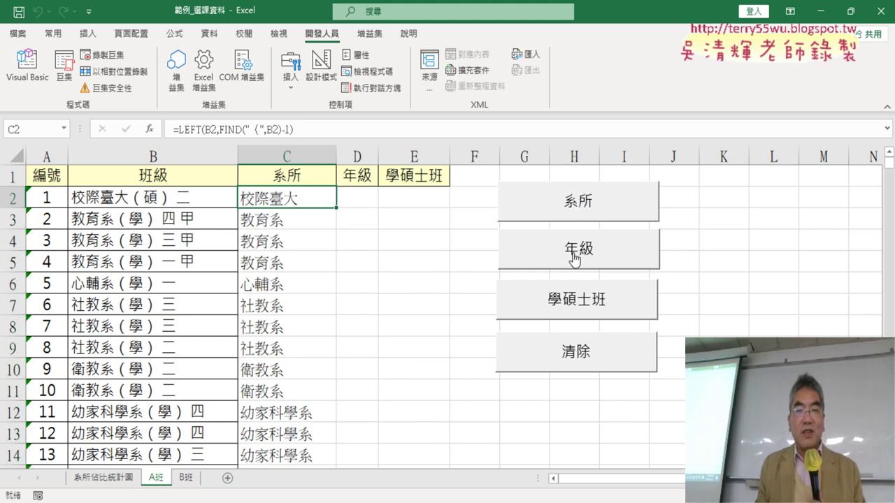
pyautogui.click(573, 259)
pyautogui.click(559, 300)
pyautogui.click(589, 352)
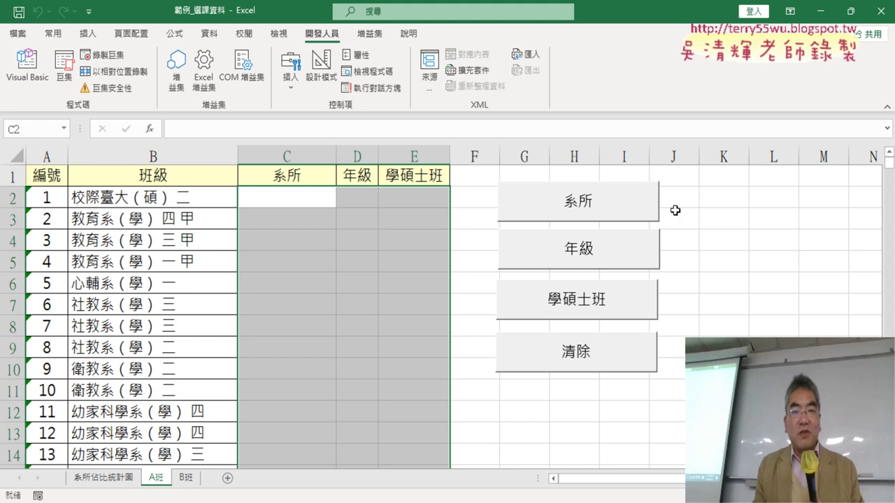
pyautogui.click(596, 211)
pyautogui.click(591, 257)
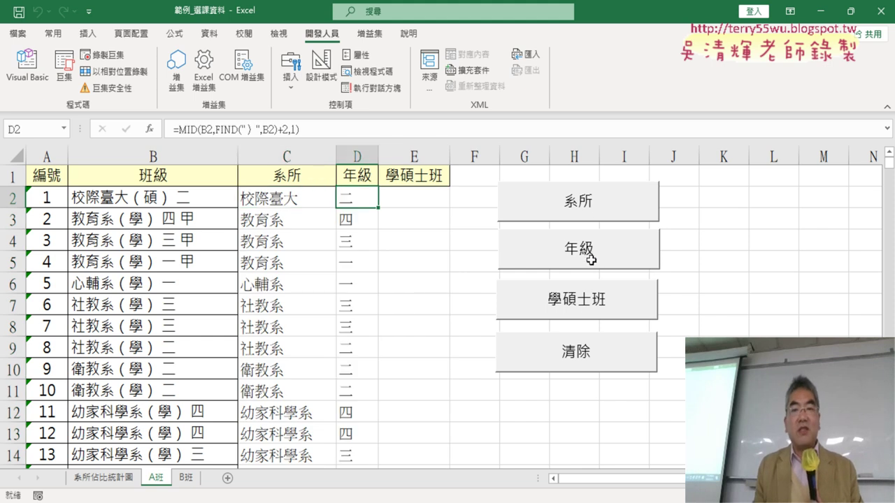
pyautogui.click(589, 308)
pyautogui.click(590, 358)
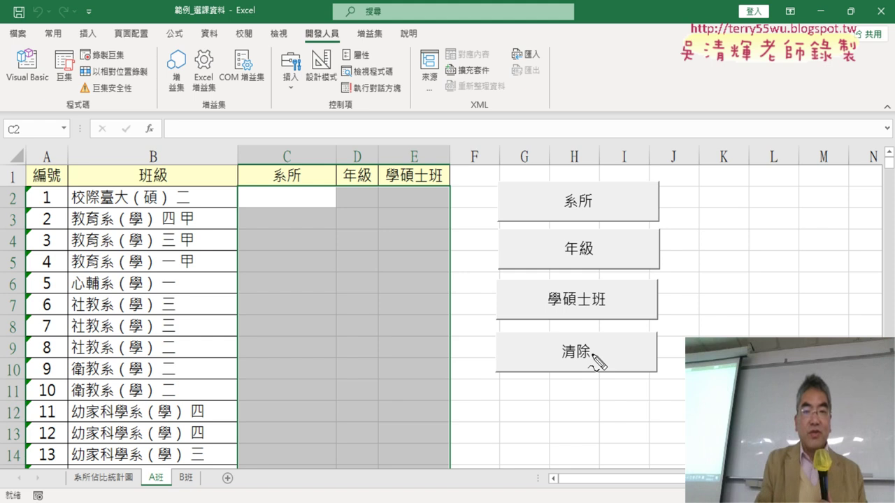
pyautogui.moveTo(598, 224); pyautogui.dragTo(632, 222)
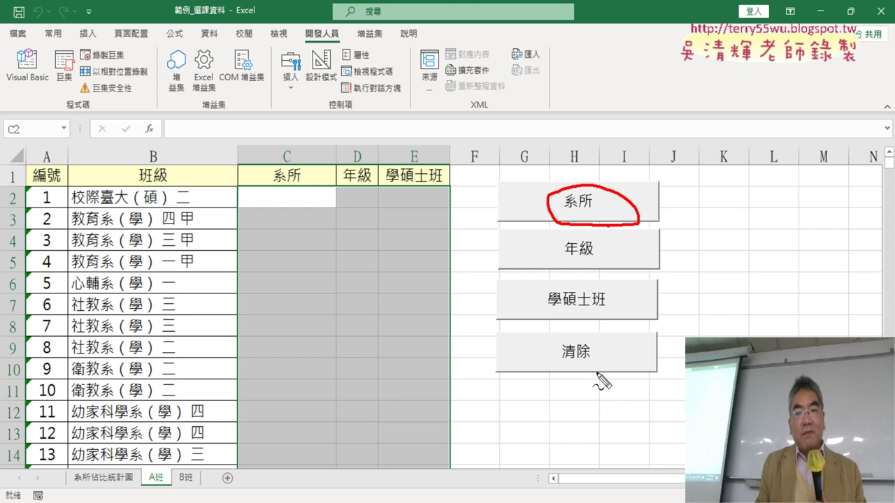
pyautogui.moveTo(596, 373); pyautogui.dragTo(599, 375)
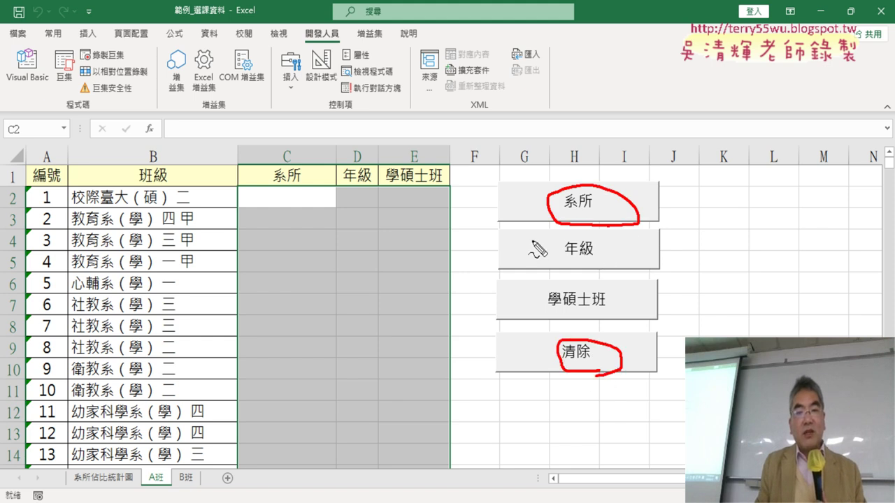
pyautogui.moveTo(533, 245); pyautogui.dragTo(555, 243)
pyautogui.moveTo(526, 294); pyautogui.dragTo(542, 291)
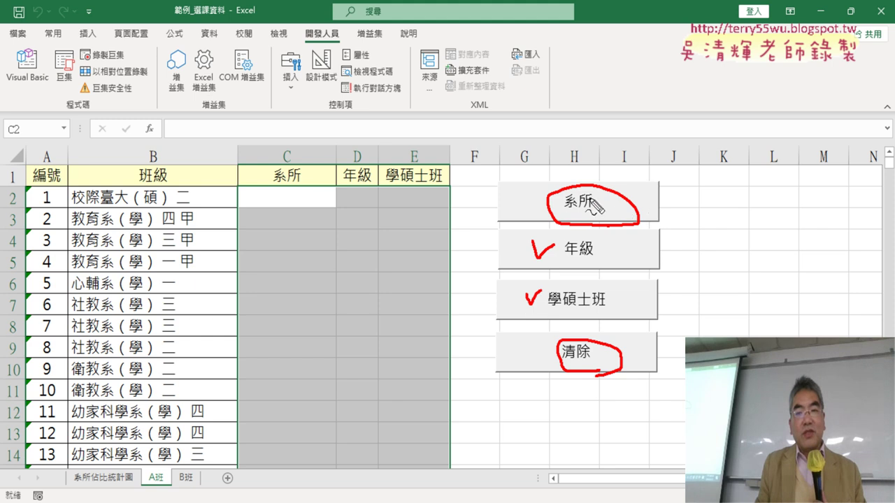
pyautogui.moveTo(517, 198); pyautogui.dragTo(526, 259)
pyautogui.moveTo(476, 264); pyautogui.dragTo(524, 260)
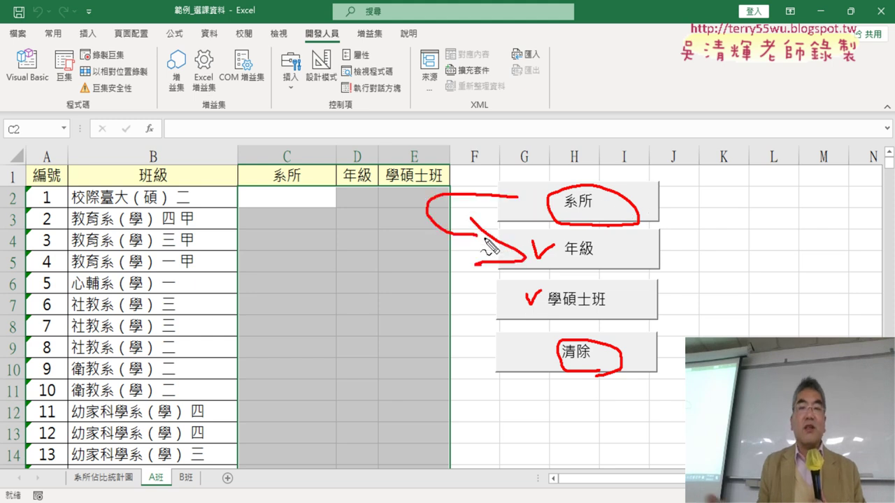